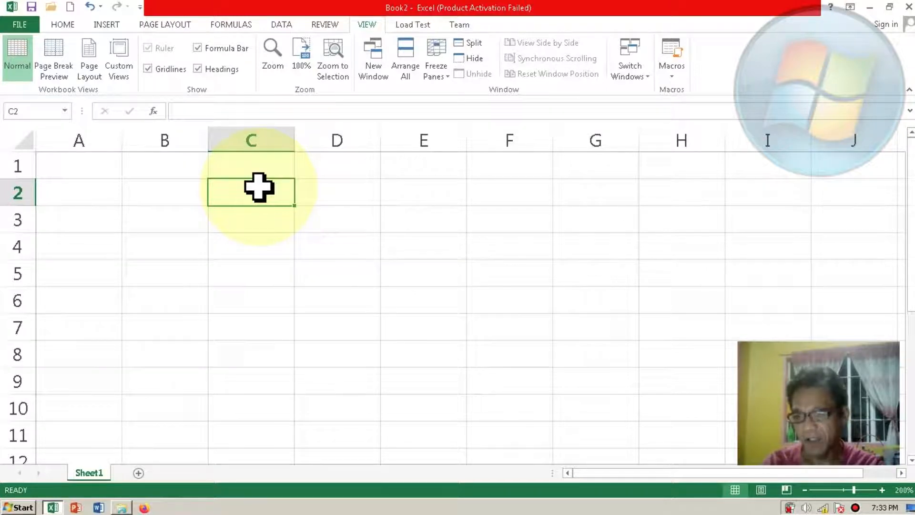
Step: Enter 1 in cell C2 and fill C2:H2 with a linear row series using a step value of 1
{"action": "type", "text": "1"}
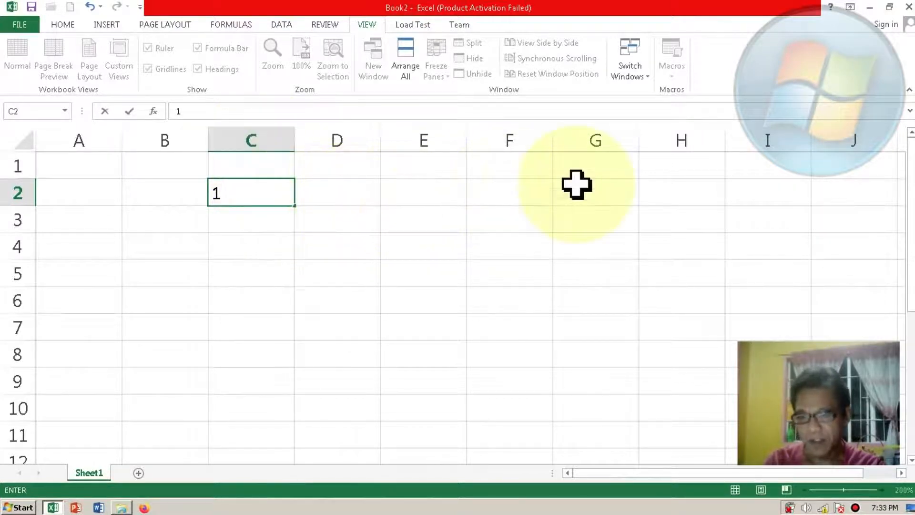
{"action": "left_click", "coordinate": [668, 182], "text": "shift"}
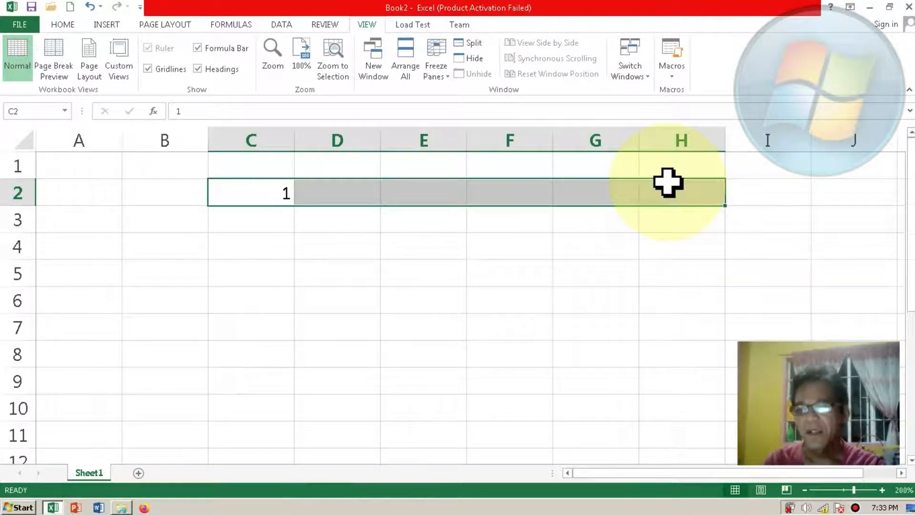
{"action": "left_click", "coordinate": [66, 25]}
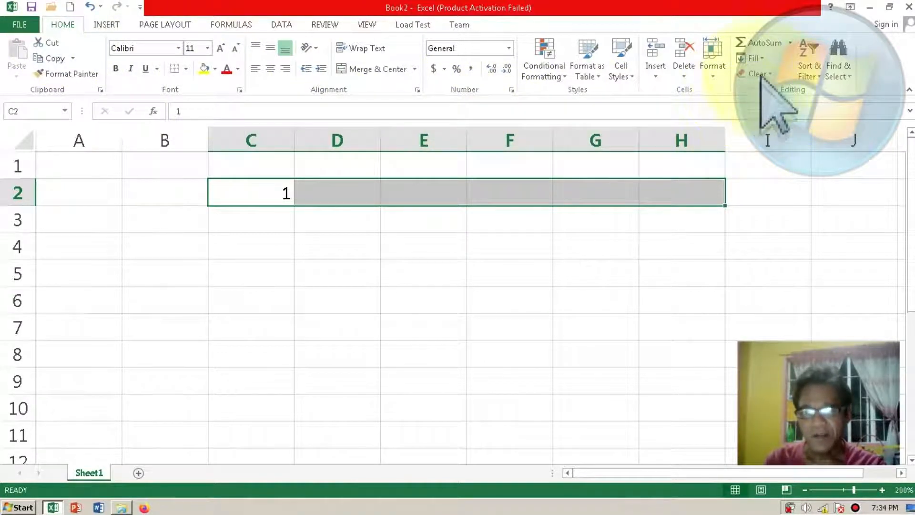
{"action": "left_click", "coordinate": [755, 58]}
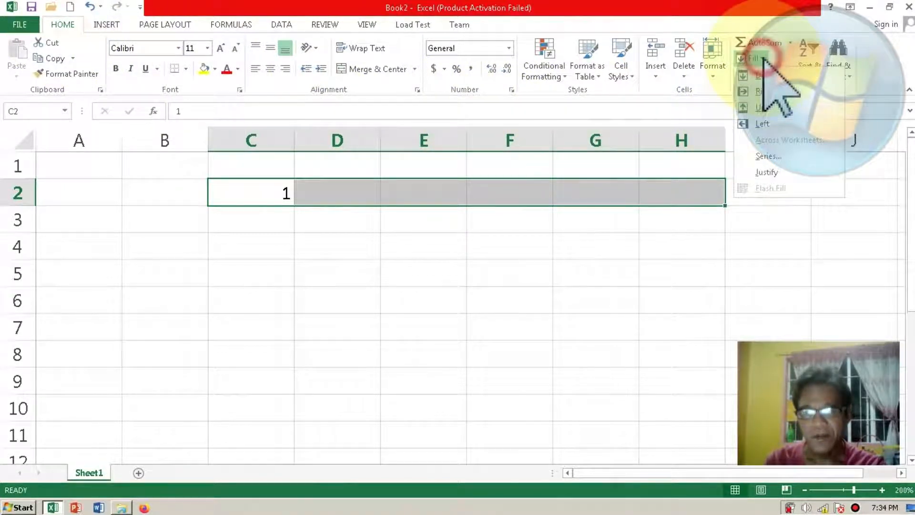
{"action": "left_click", "coordinate": [766, 156]}
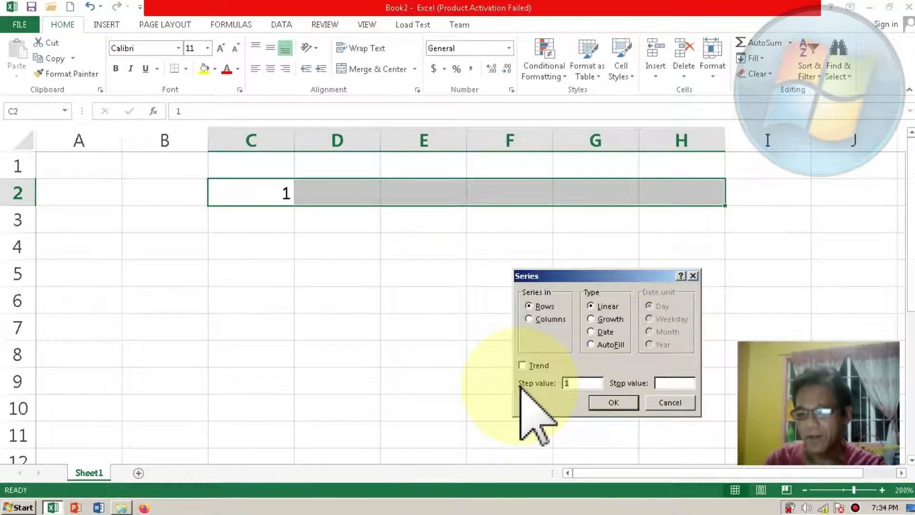
{"action": "left_click", "coordinate": [610, 403]}
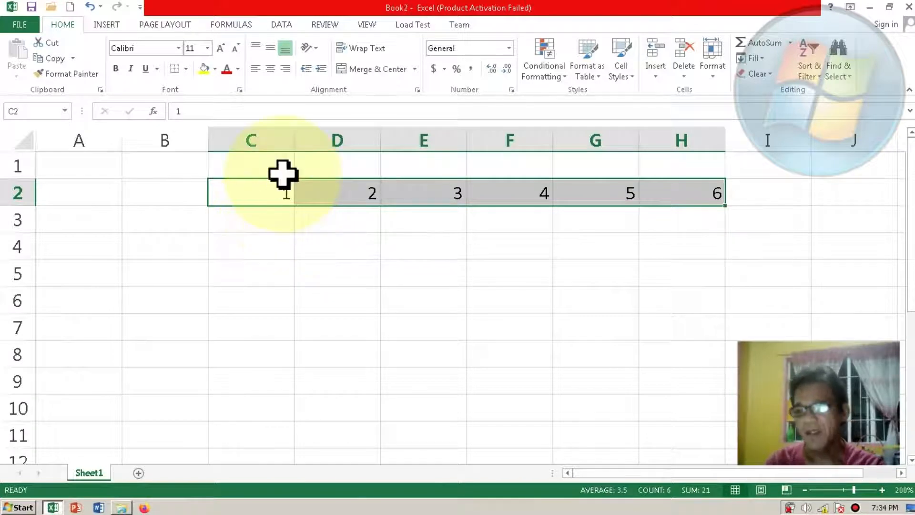
Step: Center the numbers in C2:H2 horizontally and align them to the middle vertically
{"action": "left_click", "coordinate": [272, 73]}
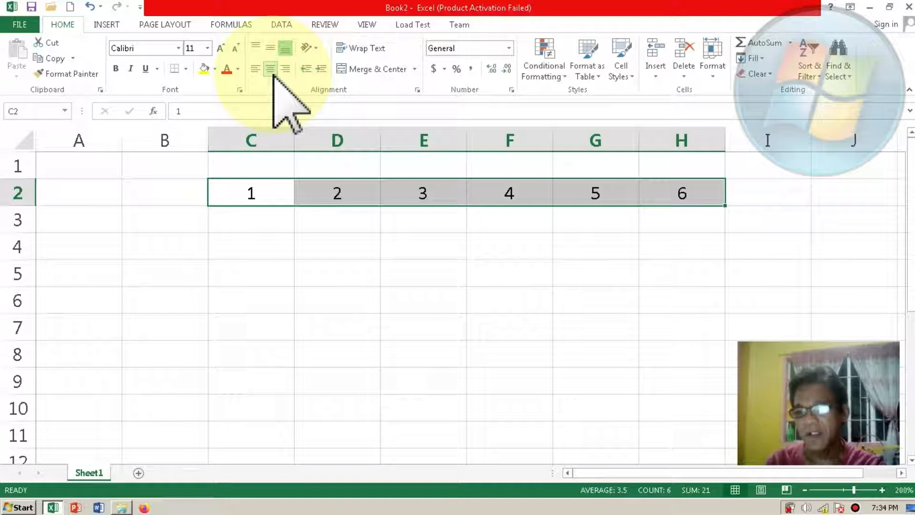
{"action": "left_click", "coordinate": [270, 47]}
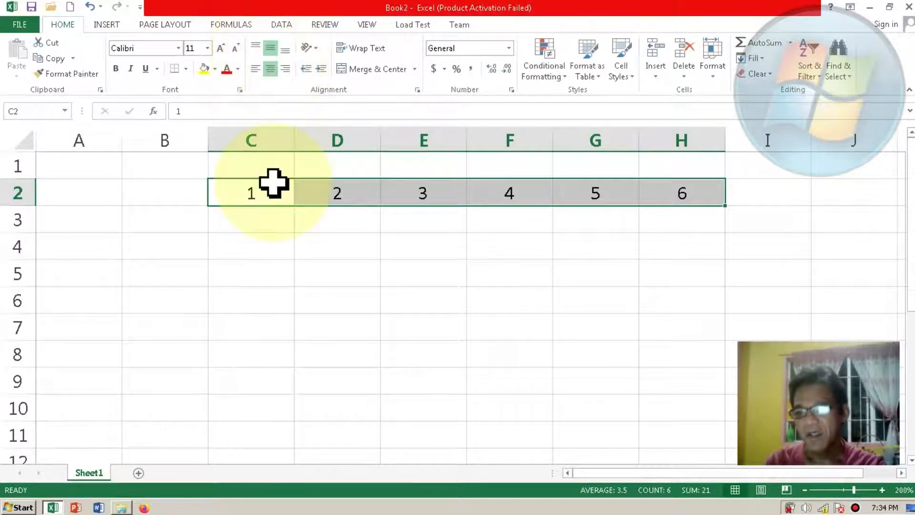
{"action": "left_click", "coordinate": [272, 217]}
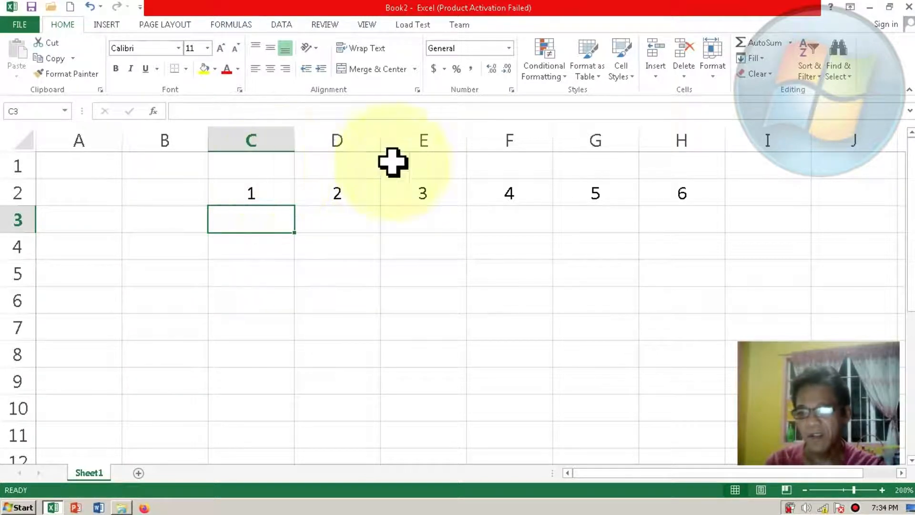
Step: Enter the heading "1st Quarter" in cell C1
{"action": "left_click", "coordinate": [262, 169]}
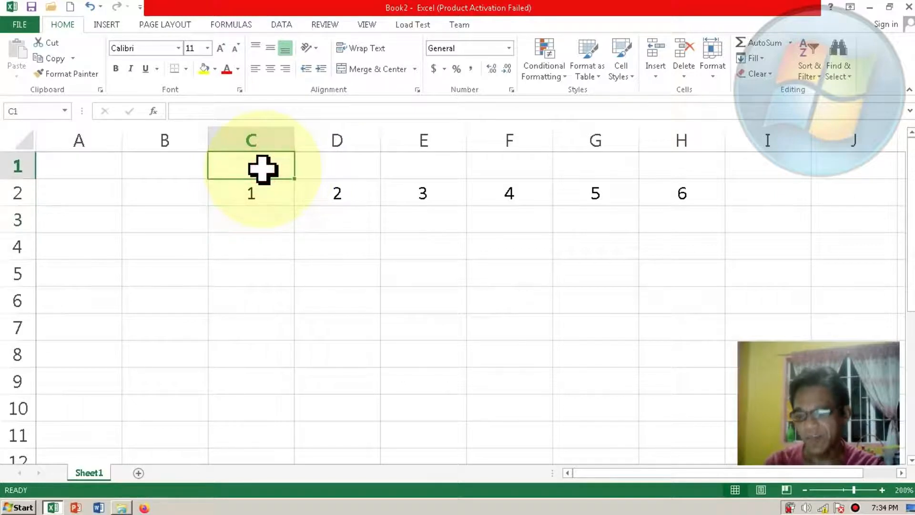
{"action": "type", "text": "1"}
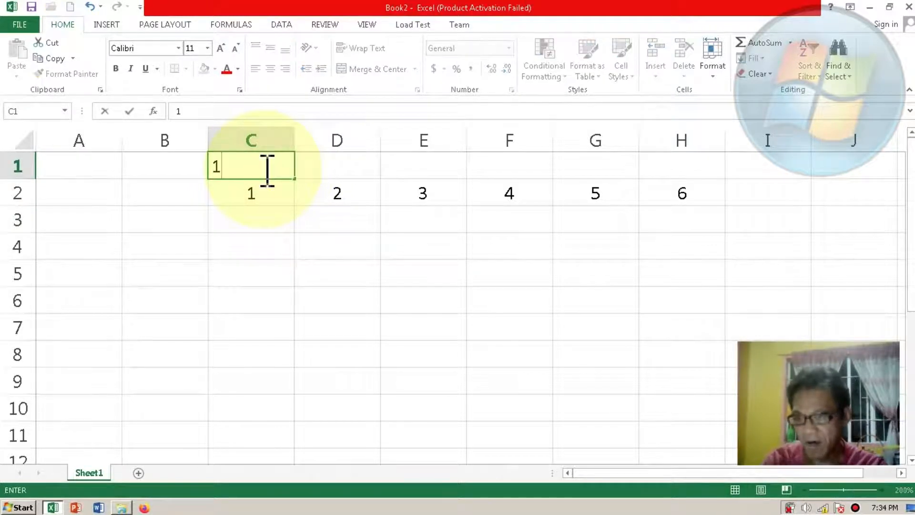
{"action": "type", "text": "st Q"}
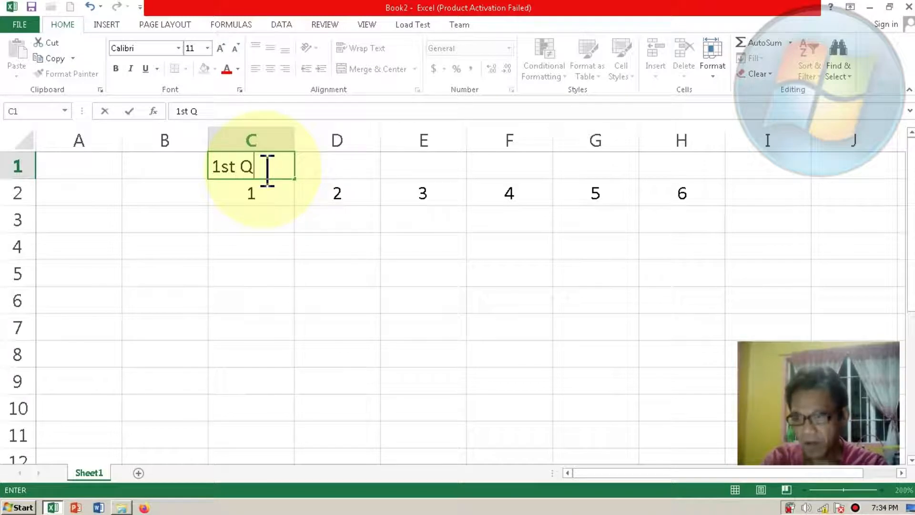
{"action": "type", "text": "uarter"}
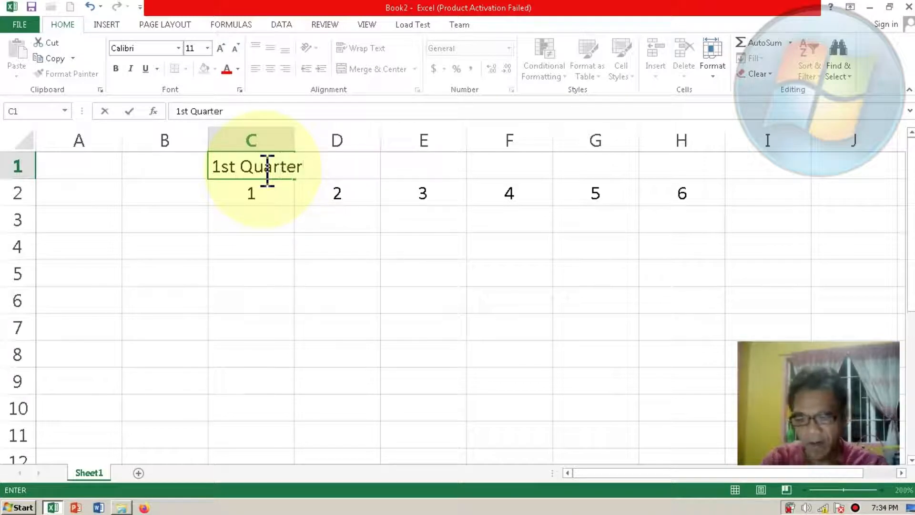
{"action": "key", "text": "Return"}
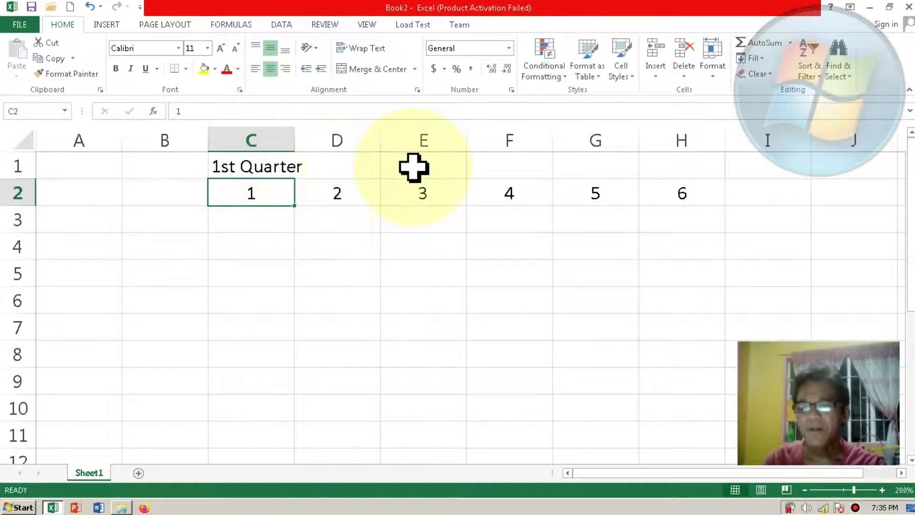
Step: Enter the heading "2nd Quarter" in cell F1
{"action": "left_click", "coordinate": [495, 169]}
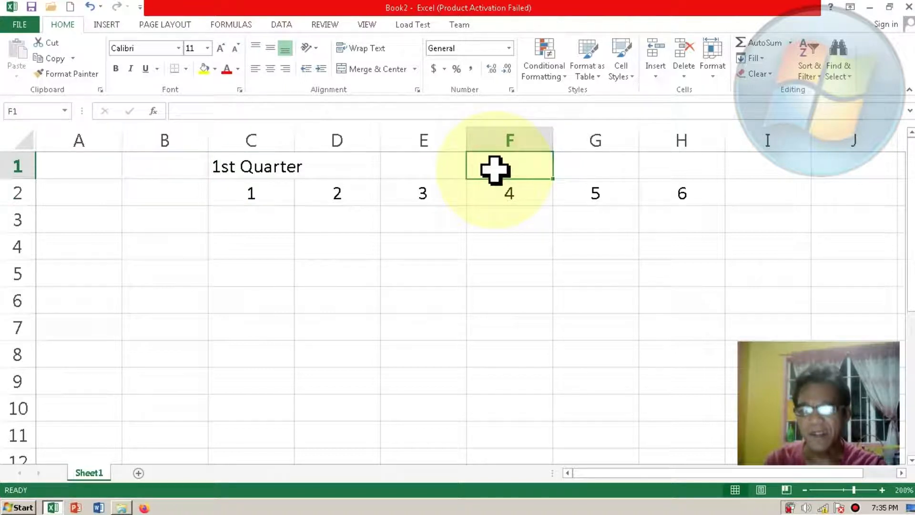
{"action": "type", "text": "2"}
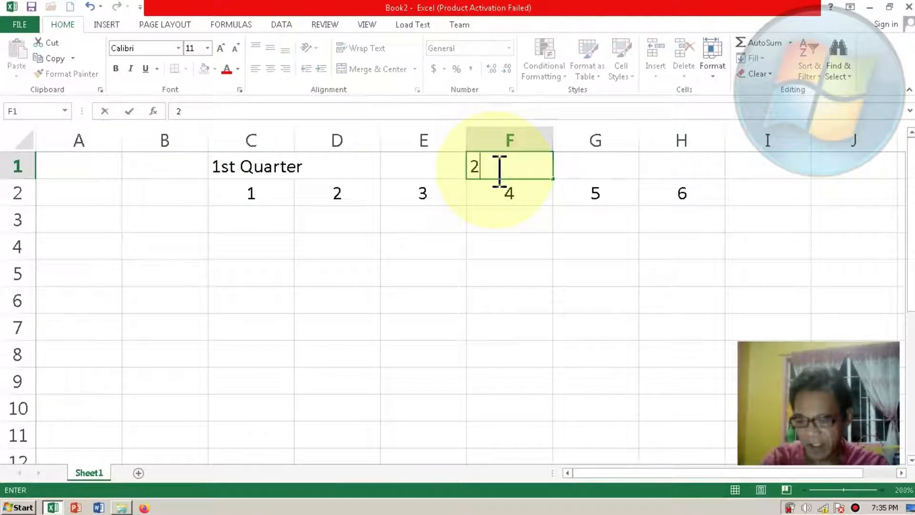
{"action": "type", "text": "nd Quarter"}
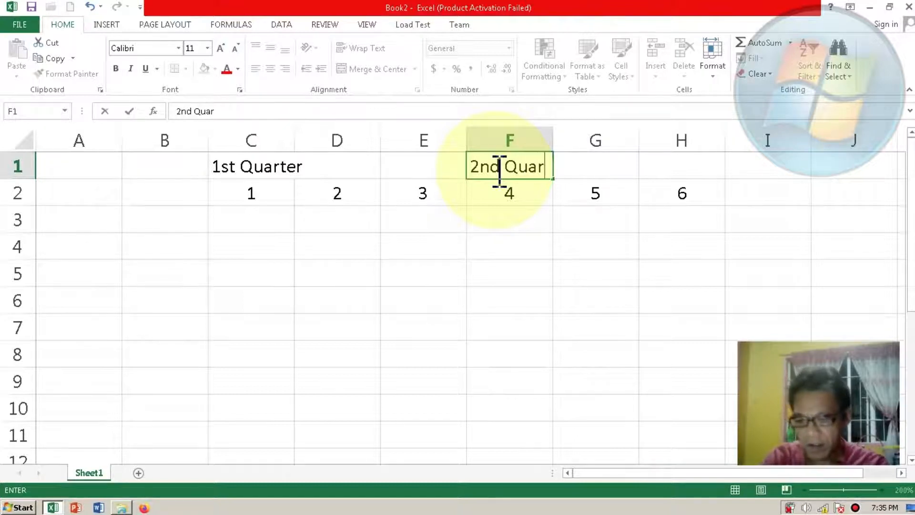
{"action": "key", "text": "Return"}
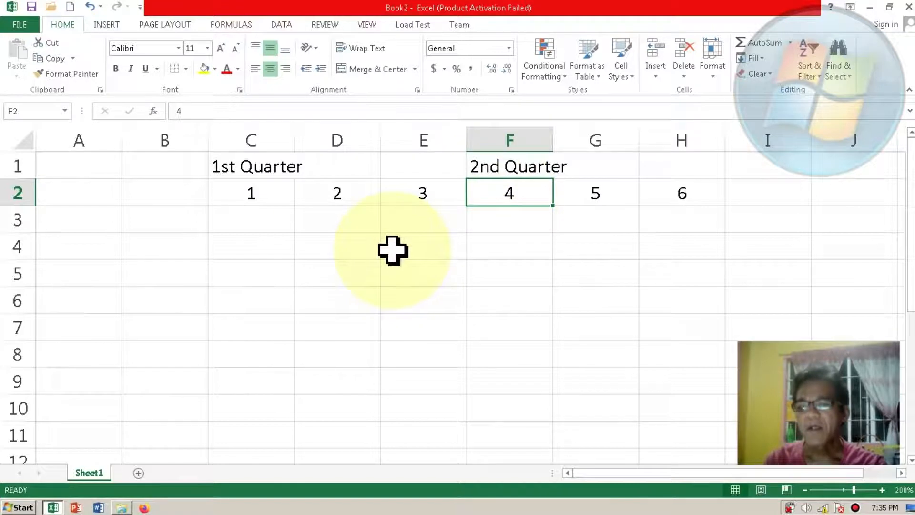
Step: Merge and center the 1st Quarter heading across C1:E1 and the 2nd Quarter heading across F1:H1
{"action": "left_click", "coordinate": [235, 168]}
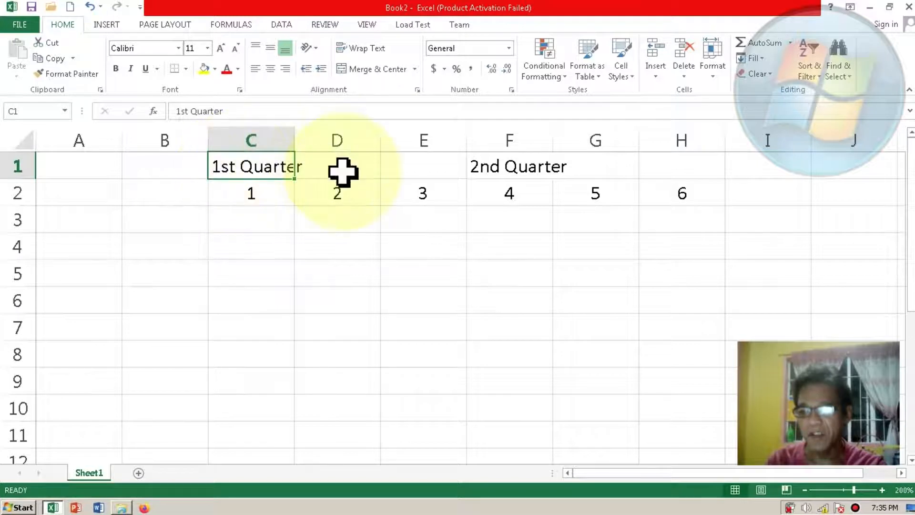
{"action": "left_click", "coordinate": [408, 171], "text": "shift"}
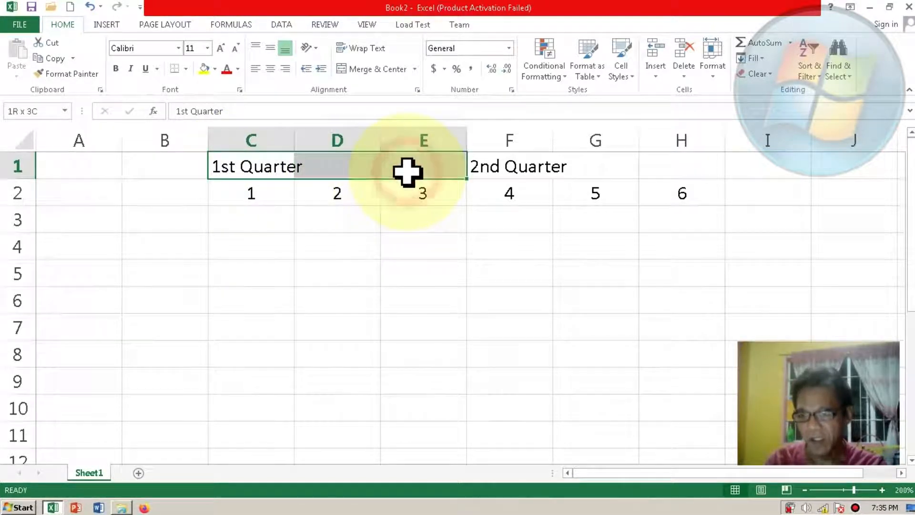
{"action": "left_click", "coordinate": [379, 72]}
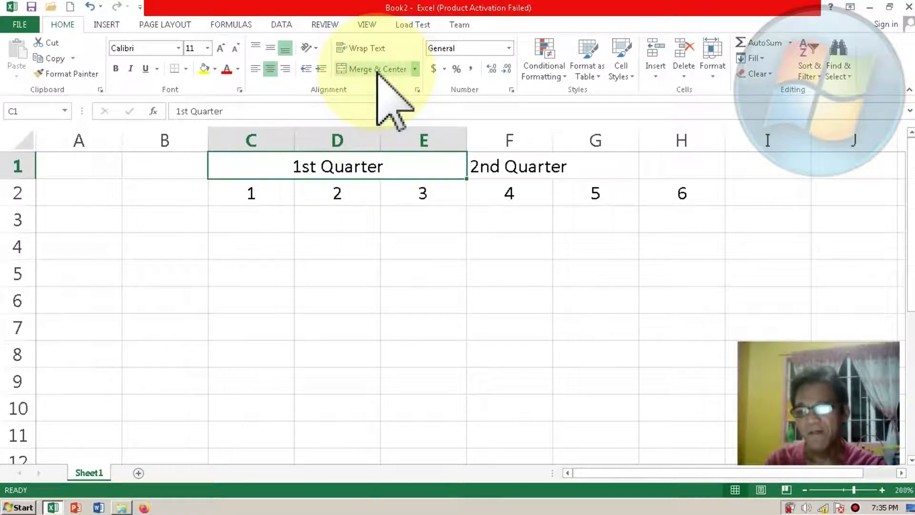
{"action": "left_click", "coordinate": [484, 169]}
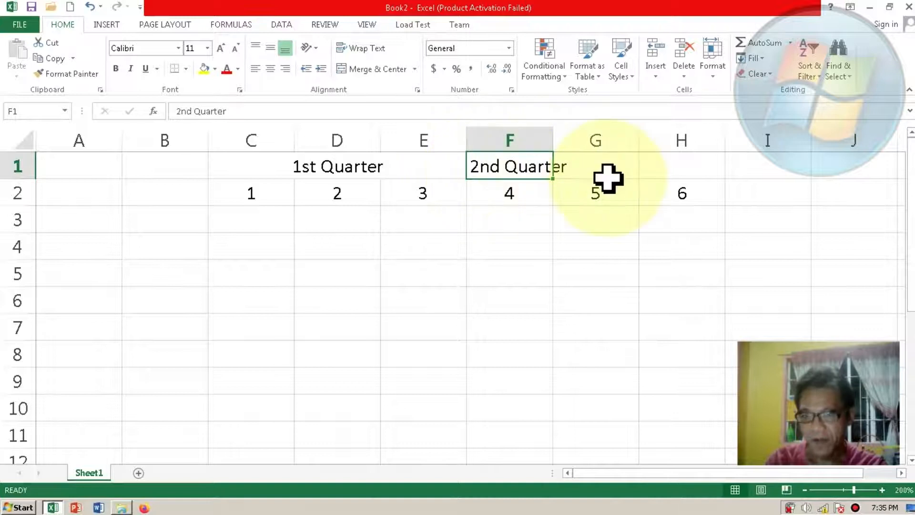
{"action": "left_click", "coordinate": [668, 163], "text": "shift"}
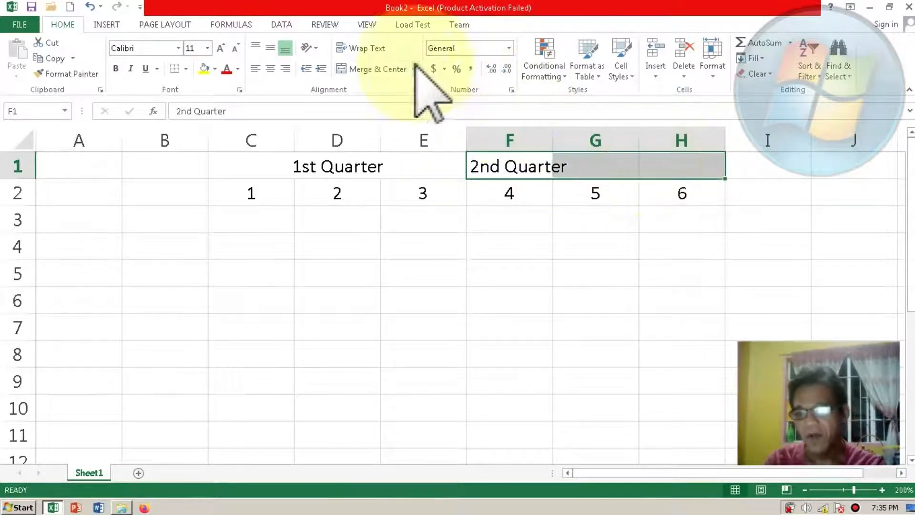
{"action": "left_click", "coordinate": [398, 70]}
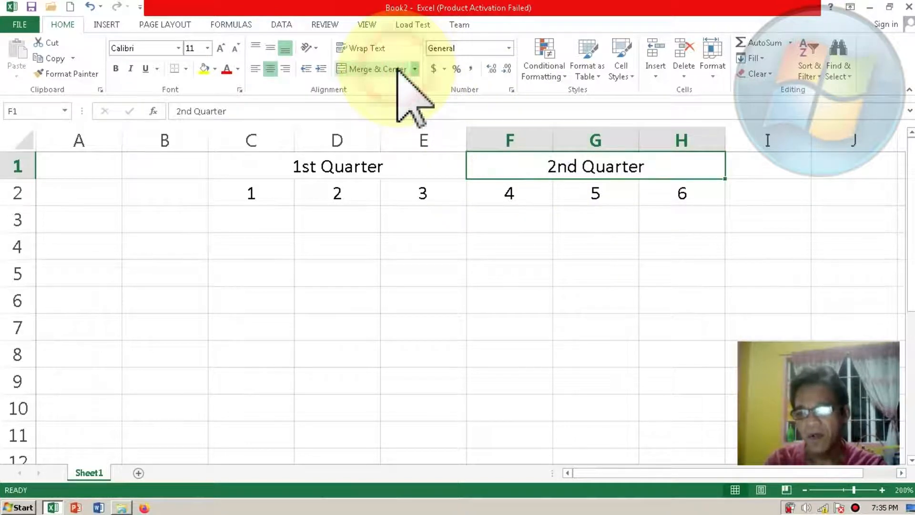
{"action": "left_click", "coordinate": [415, 222]}
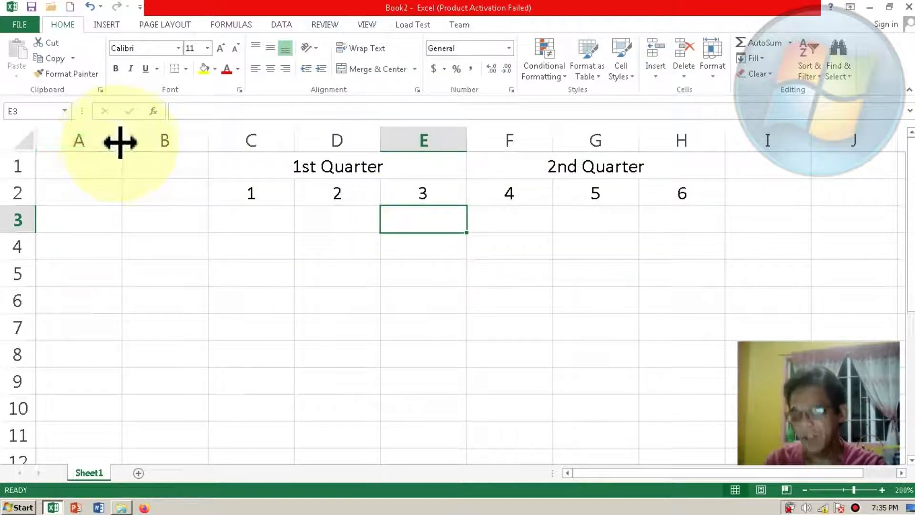
Step: Narrow column A to about half its width and widen column B to more than double
{"action": "left_click_drag", "start_coordinate": [121, 142], "coordinate": [76, 142]}
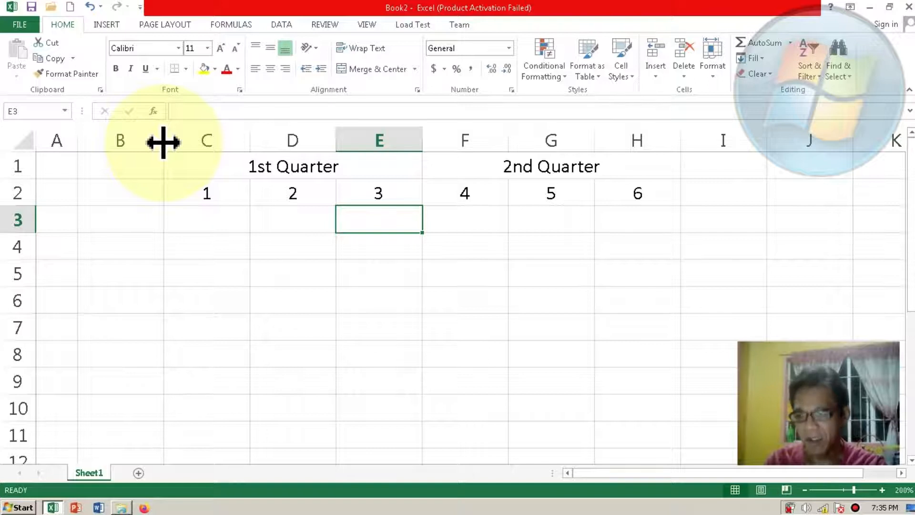
{"action": "left_click_drag", "start_coordinate": [163, 141], "coordinate": [280, 142]}
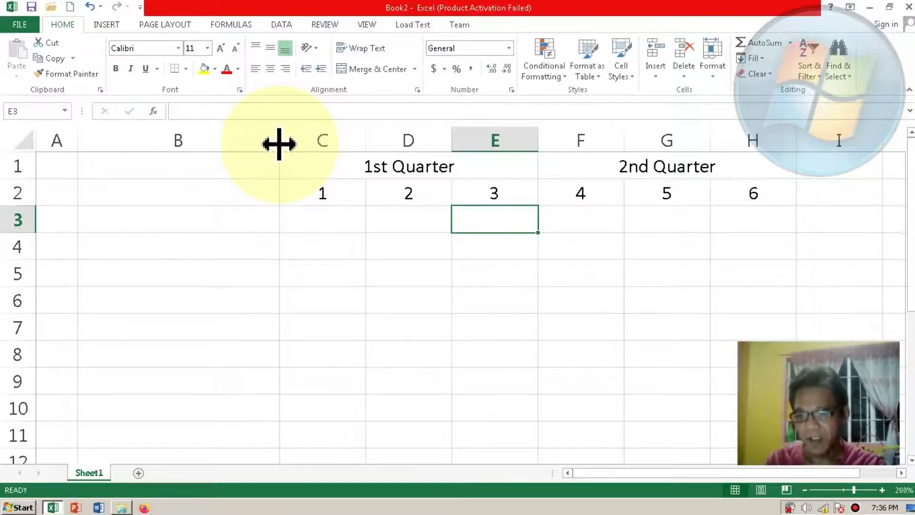
Step: Enter the label "Customer Name" in cell B3
{"action": "left_click", "coordinate": [182, 228]}
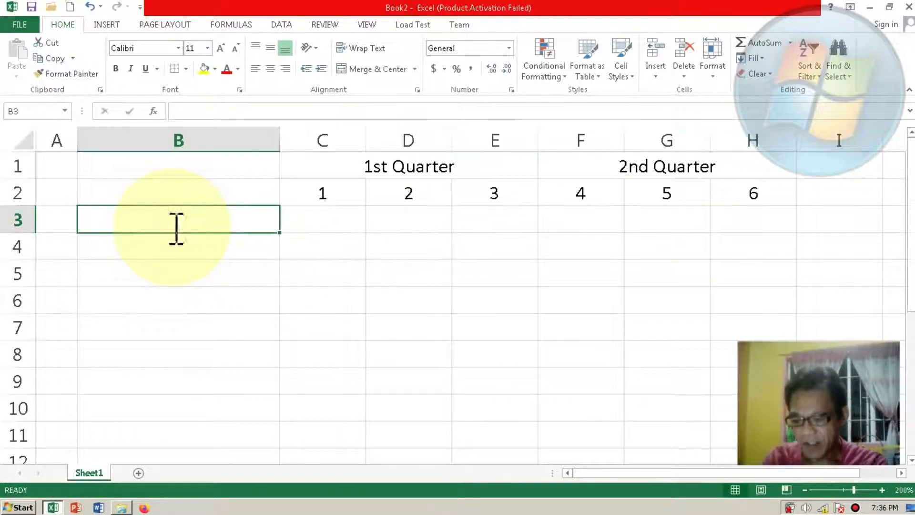
{"action": "type", "text": "Custo"}
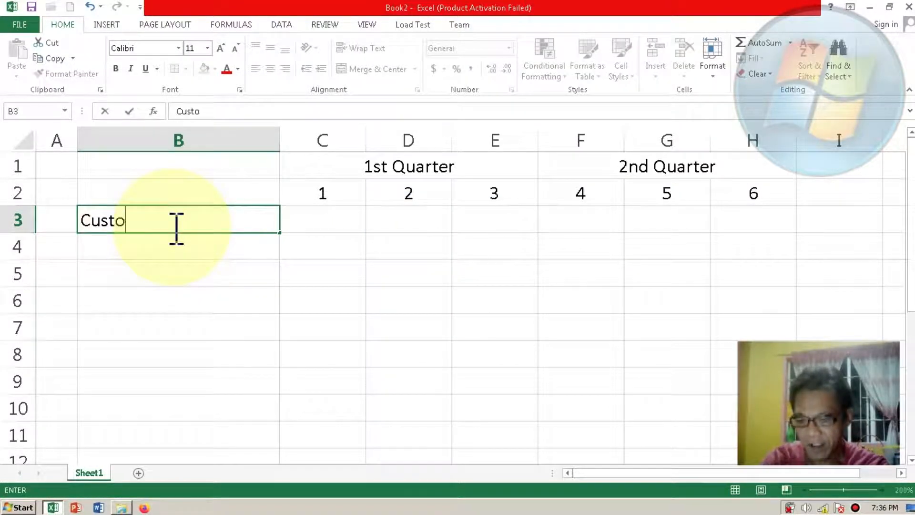
{"action": "type", "text": "mer Name"}
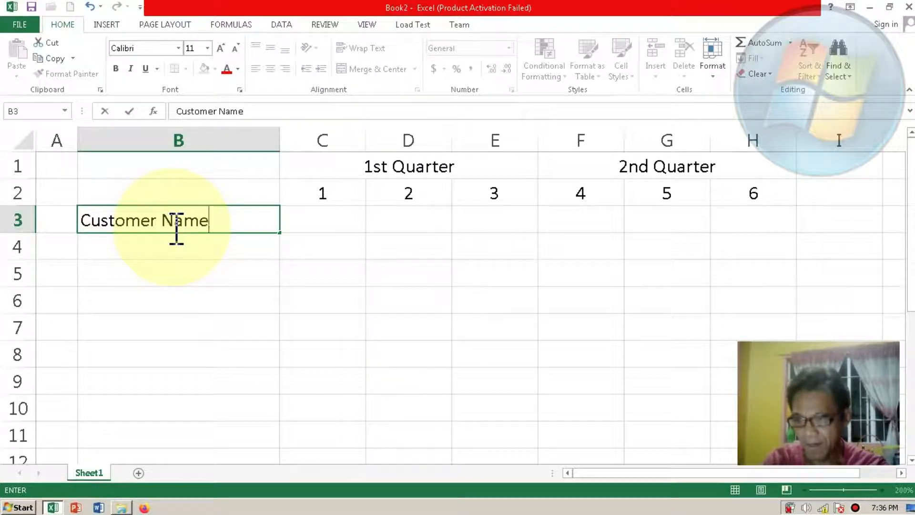
{"action": "key", "text": "Return"}
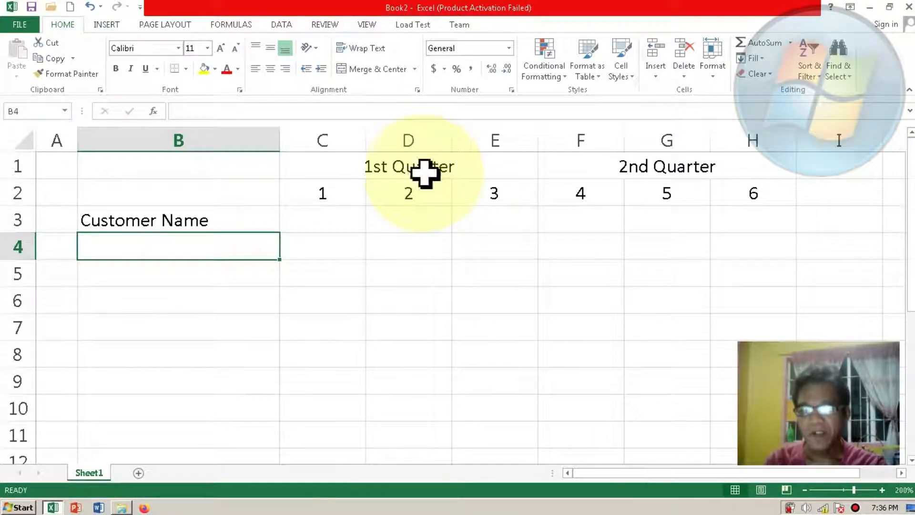
Step: Insert a blank column at F, between the 1st Quarter and 2nd Quarter column groups
{"action": "left_click", "coordinate": [563, 129]}
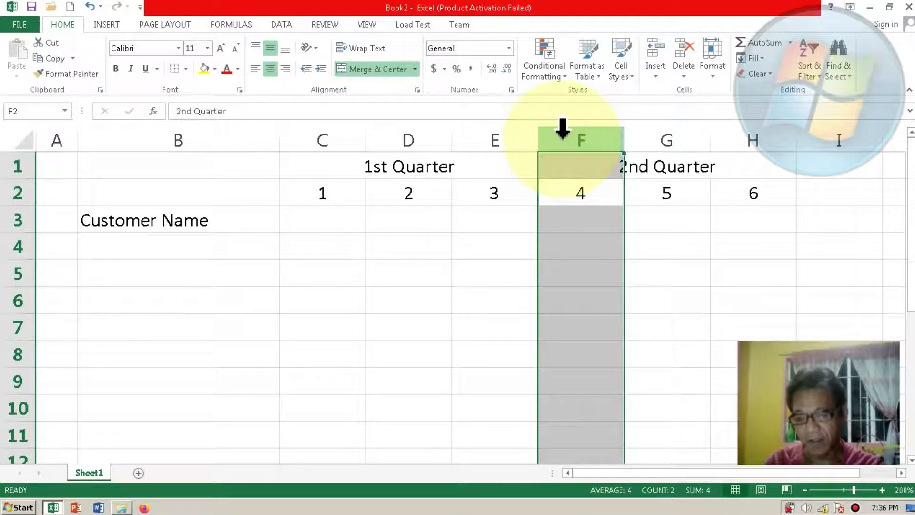
{"action": "right_click", "coordinate": [563, 129]}
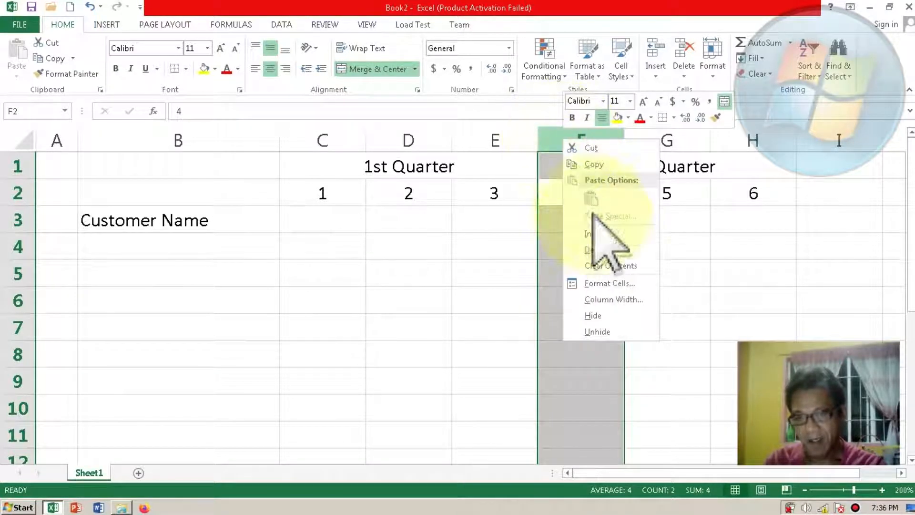
{"action": "left_click", "coordinate": [595, 233]}
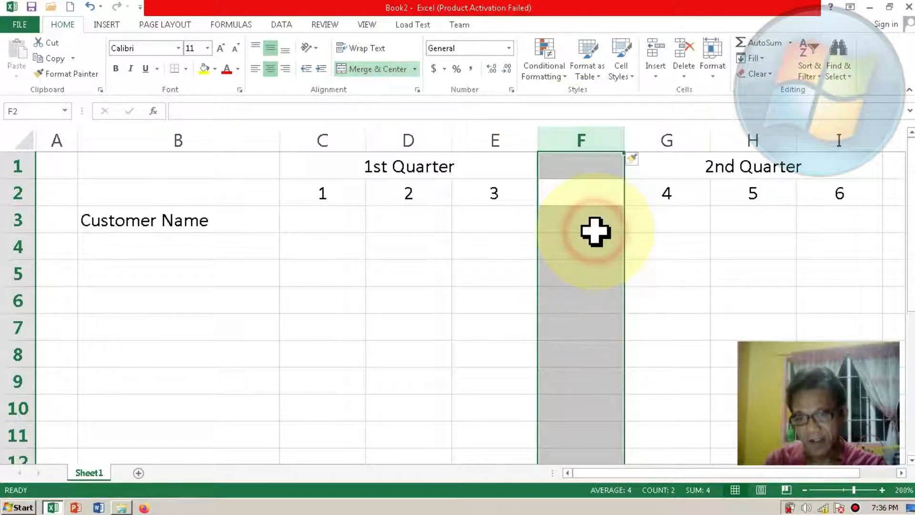
{"action": "left_click", "coordinate": [594, 198]}
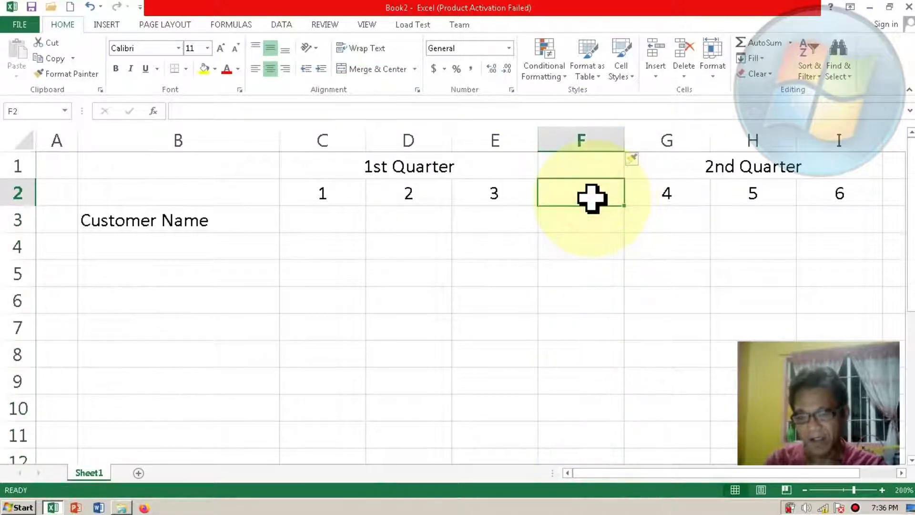
Step: Enter the heading "Subtotal" in cells F2 and J2, after each quarter's month numbers
{"action": "type", "text": "S"}
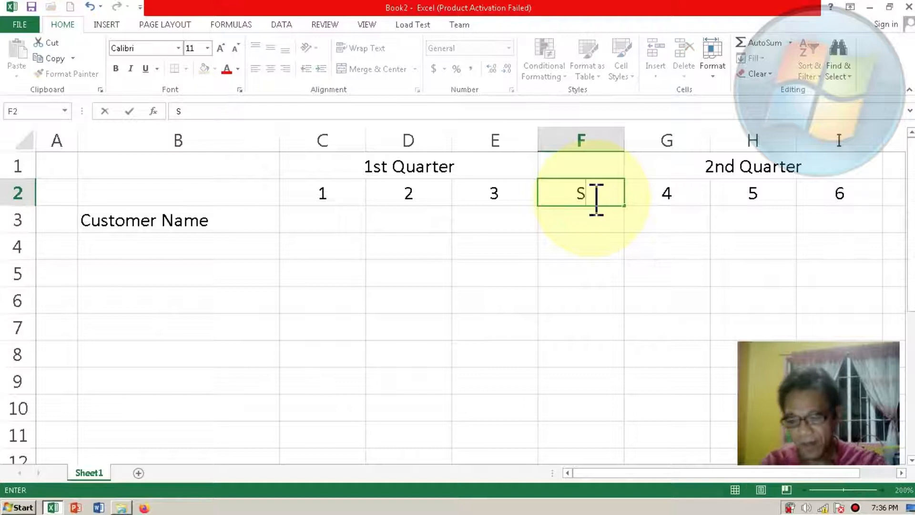
{"action": "type", "text": "ubt"}
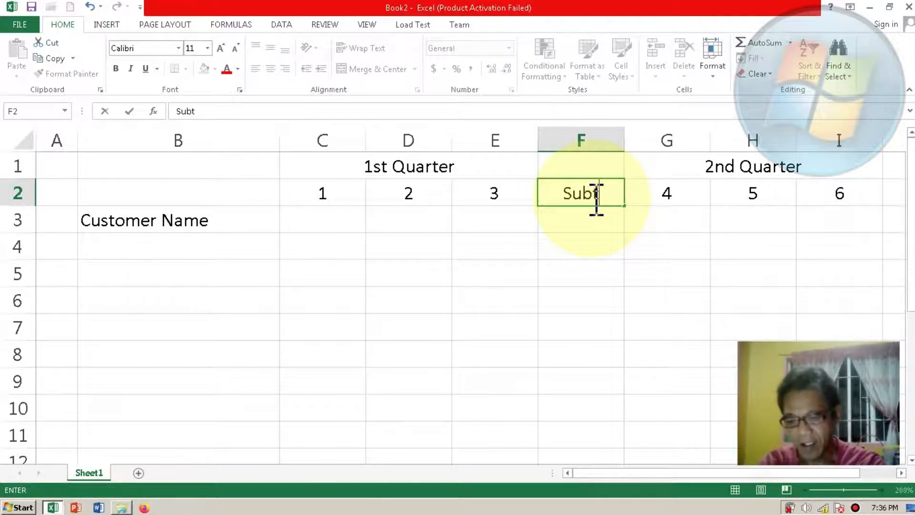
{"action": "type", "text": "otal"}
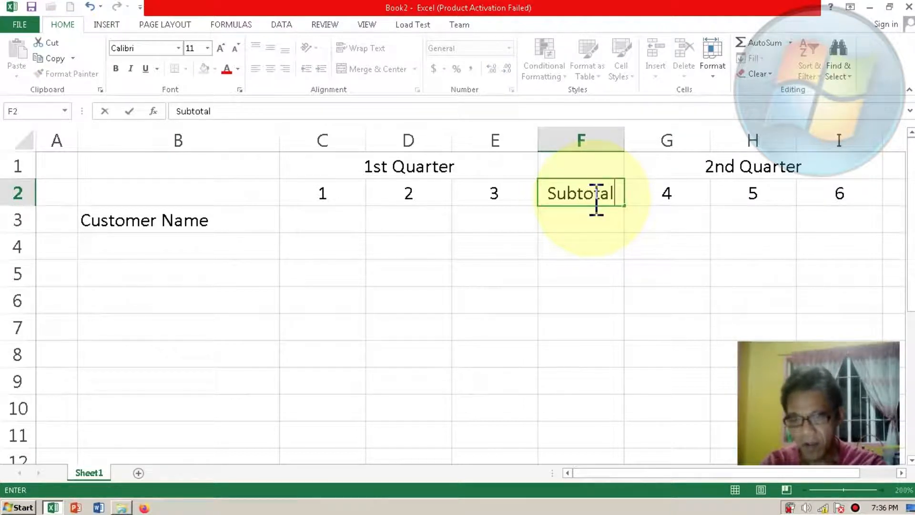
{"action": "key", "text": "Return"}
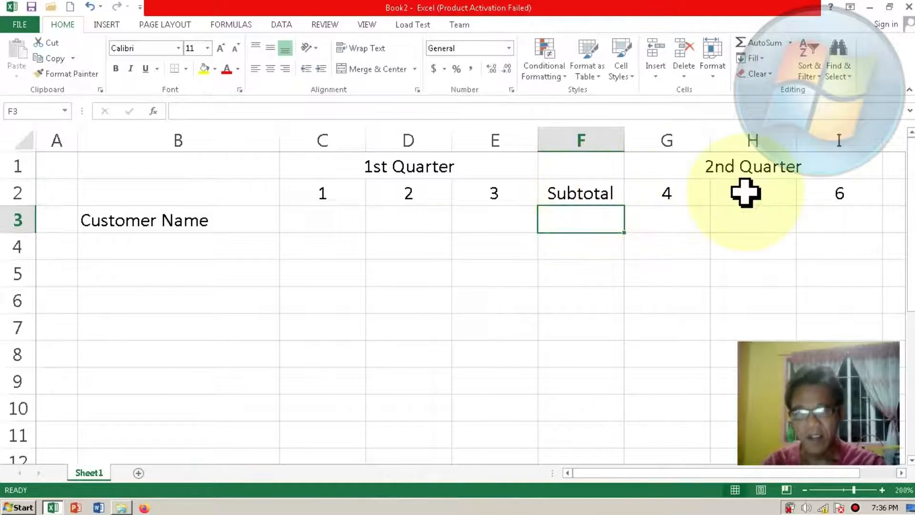
{"action": "left_click", "coordinate": [896, 192]}
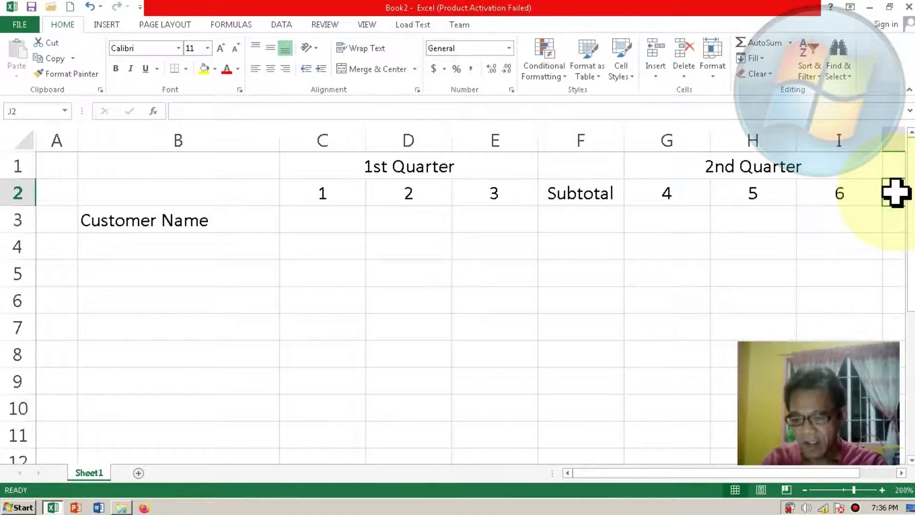
{"action": "type", "text": "Subtotal"}
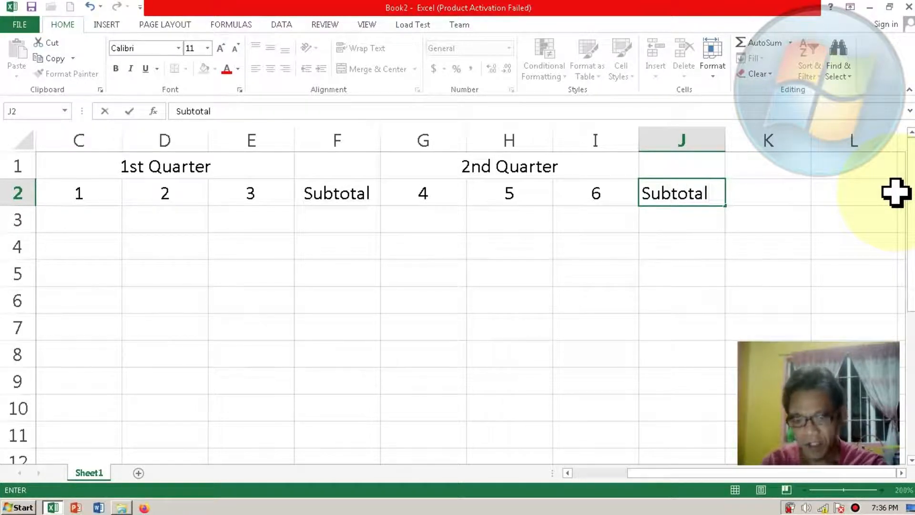
{"action": "key", "text": "Return"}
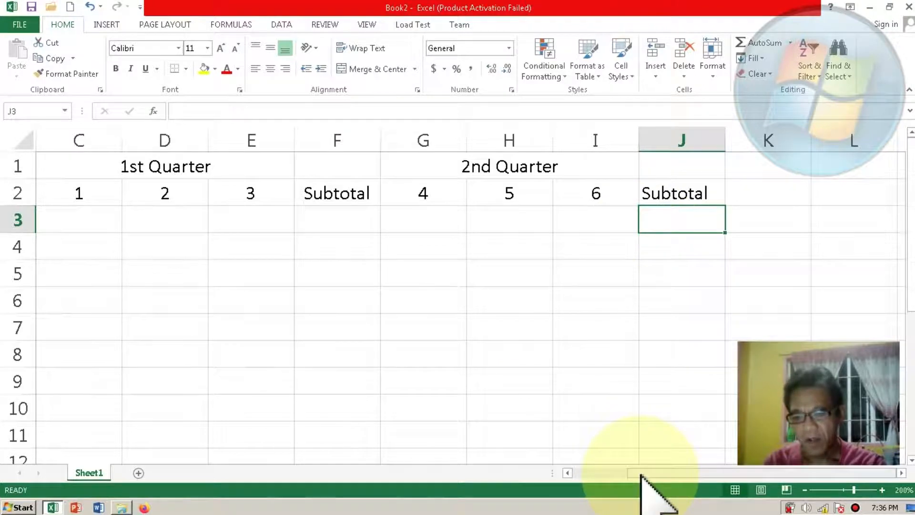
Step: Narrow columns C through F to about three quarters of their width, and widen column F slightly to fit its Subtotal heading
{"action": "left_click_drag", "start_coordinate": [639, 475], "coordinate": [583, 482]}
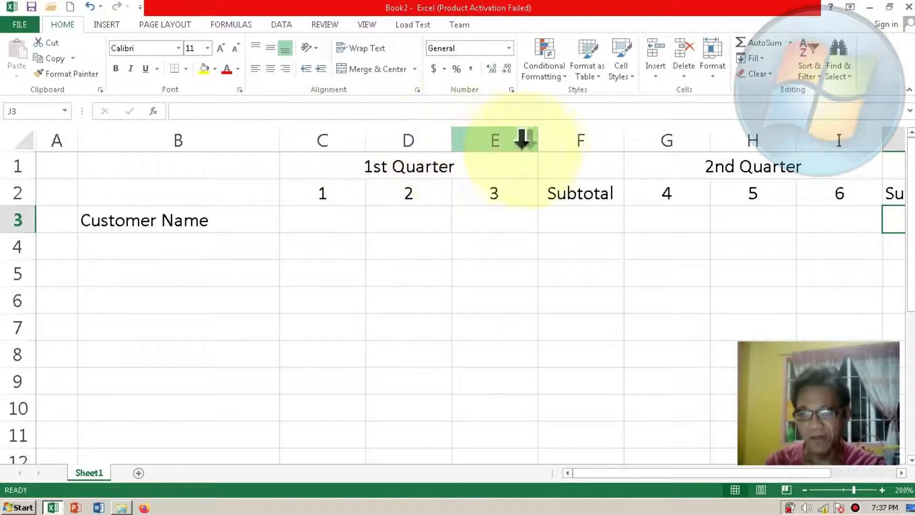
{"action": "left_click", "coordinate": [346, 135]}
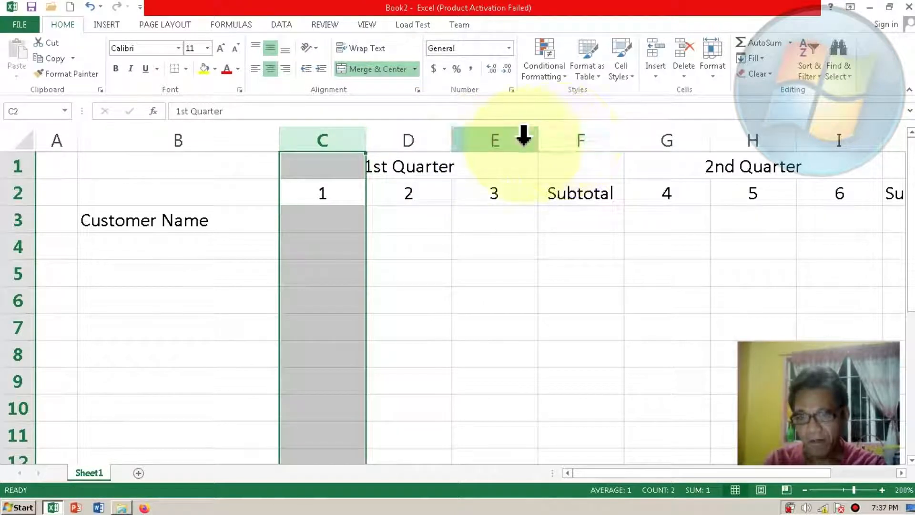
{"action": "left_click", "coordinate": [567, 134], "text": "shift"}
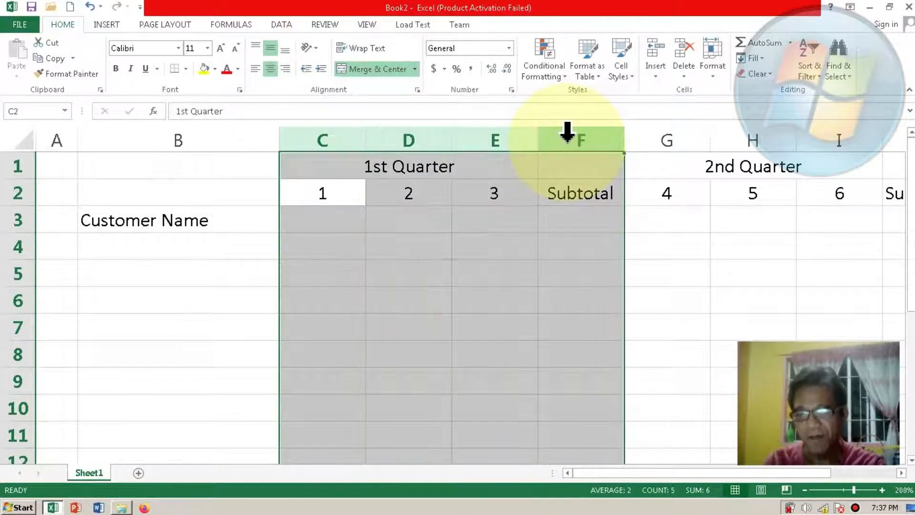
{"action": "left_click_drag", "start_coordinate": [537, 139], "coordinate": [517, 142]}
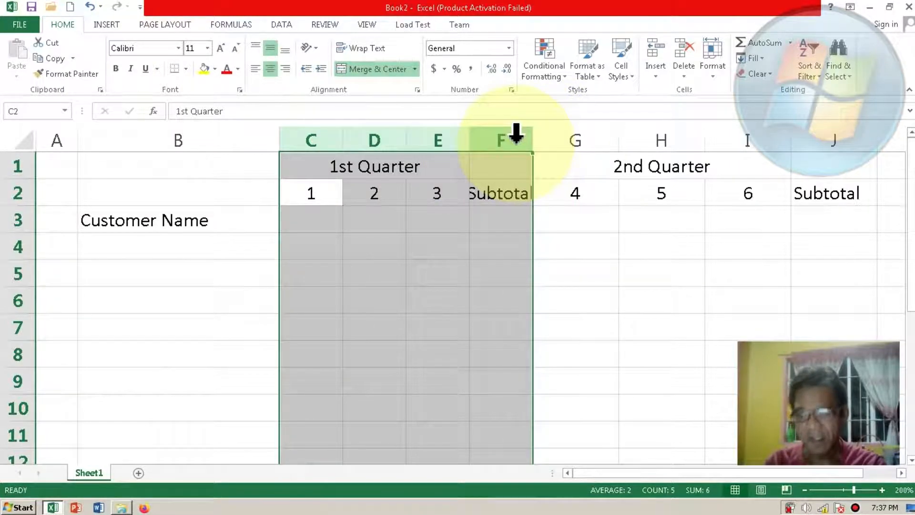
{"action": "left_click", "coordinate": [539, 193]}
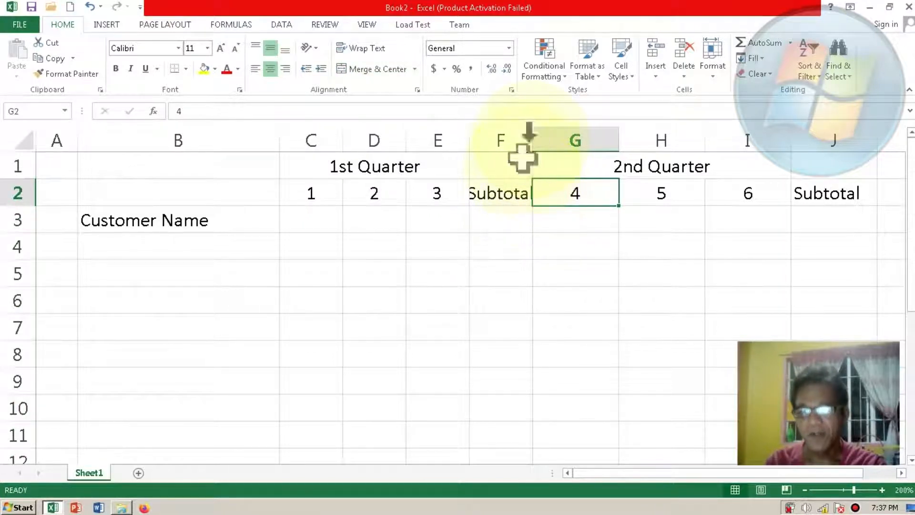
{"action": "left_click_drag", "start_coordinate": [531, 139], "coordinate": [545, 140]}
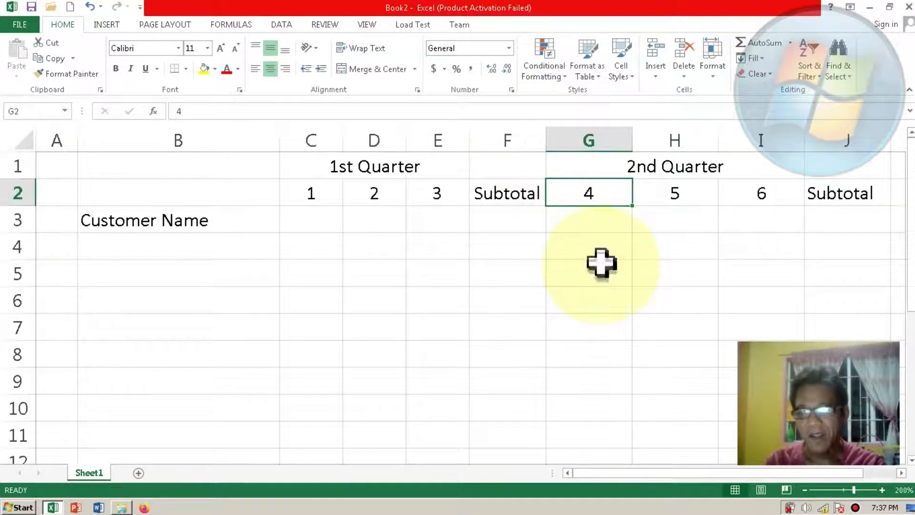
Step: Narrow columns G through J to about two thirds of their width, and widen column J just enough to fit its Subtotal heading
{"action": "left_click", "coordinate": [588, 133]}
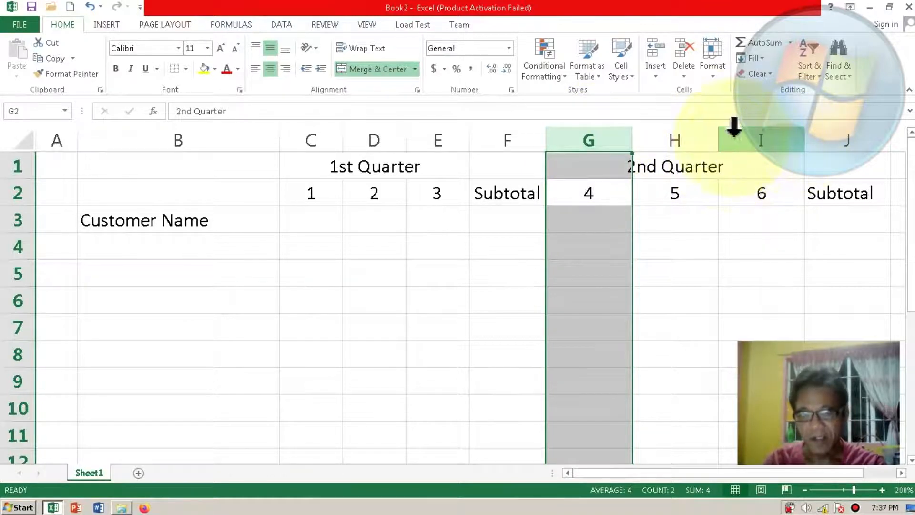
{"action": "left_click", "coordinate": [839, 133], "text": "shift"}
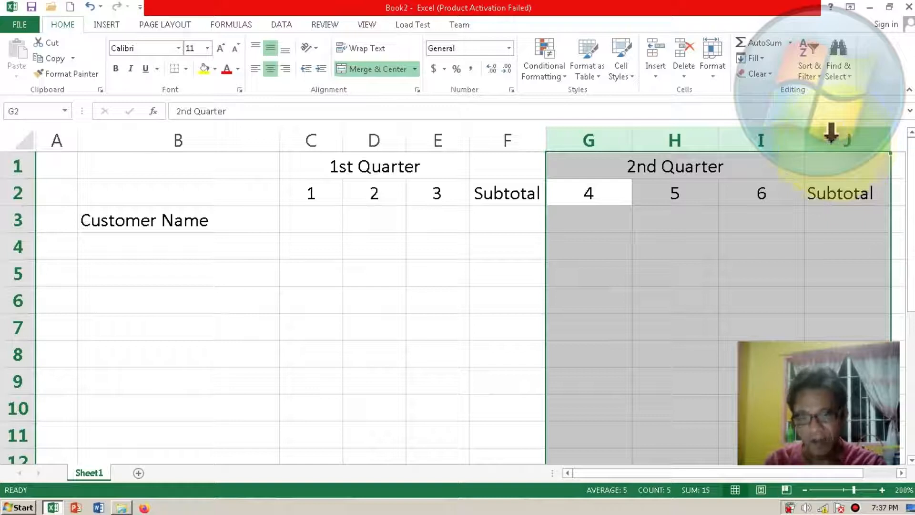
{"action": "left_click_drag", "start_coordinate": [806, 139], "coordinate": [775, 143]}
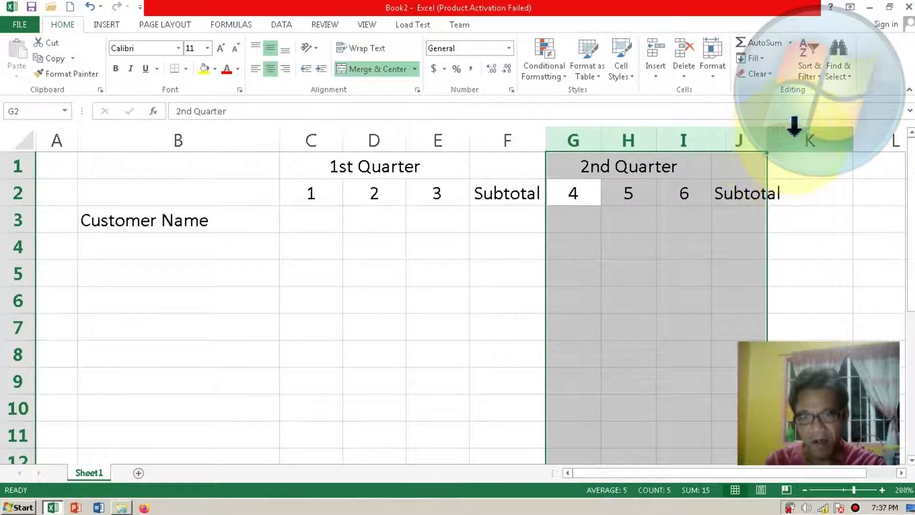
{"action": "left_click", "coordinate": [776, 138]}
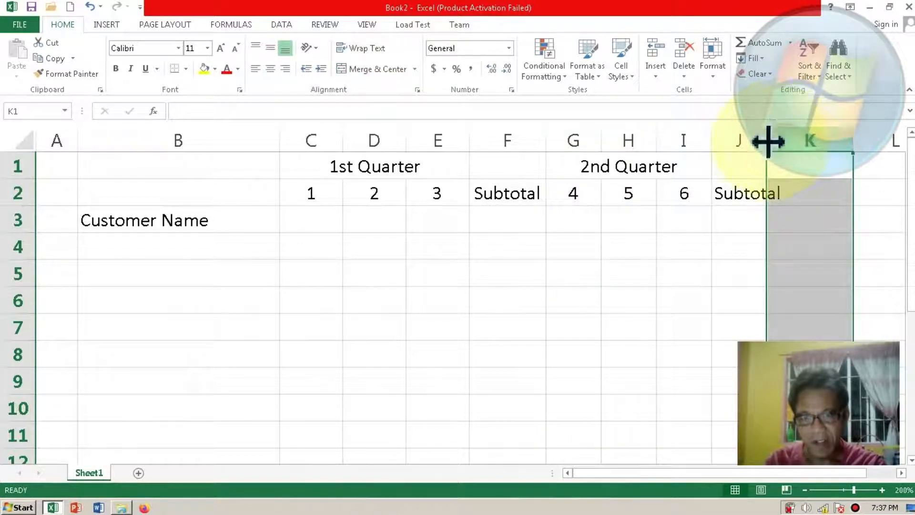
{"action": "left_click_drag", "start_coordinate": [771, 141], "coordinate": [787, 141]}
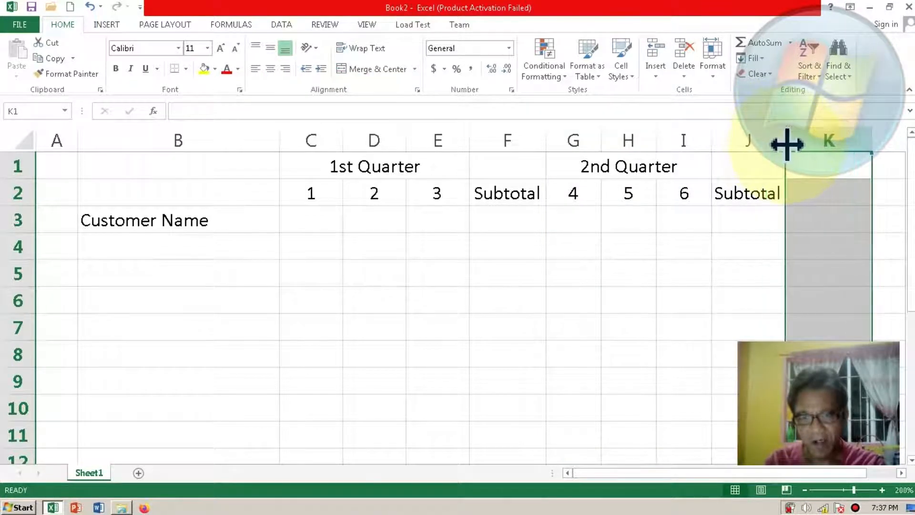
{"action": "left_click", "coordinate": [742, 225]}
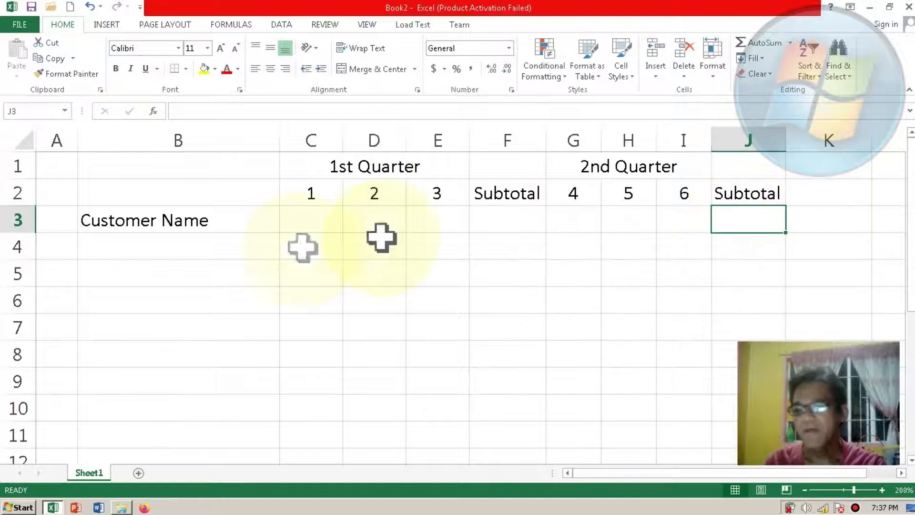
Step: Enter 1 in A4 and fill A4:A10 with a linear column series using step value 1
{"action": "left_click", "coordinate": [54, 247]}
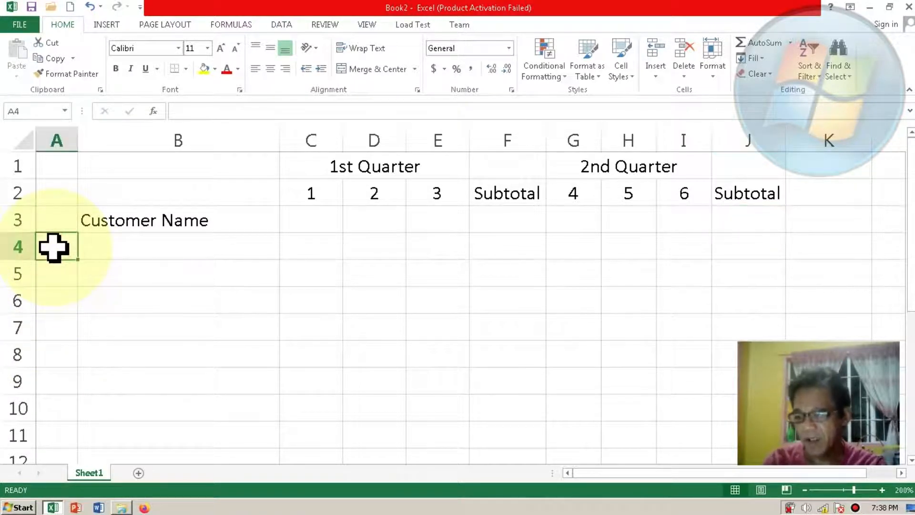
{"action": "type", "text": "1"}
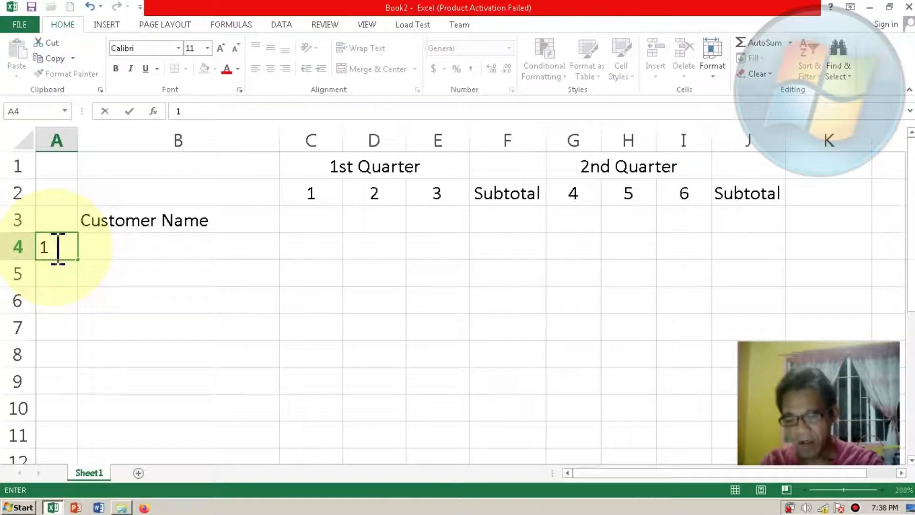
{"action": "key", "text": "Return"}
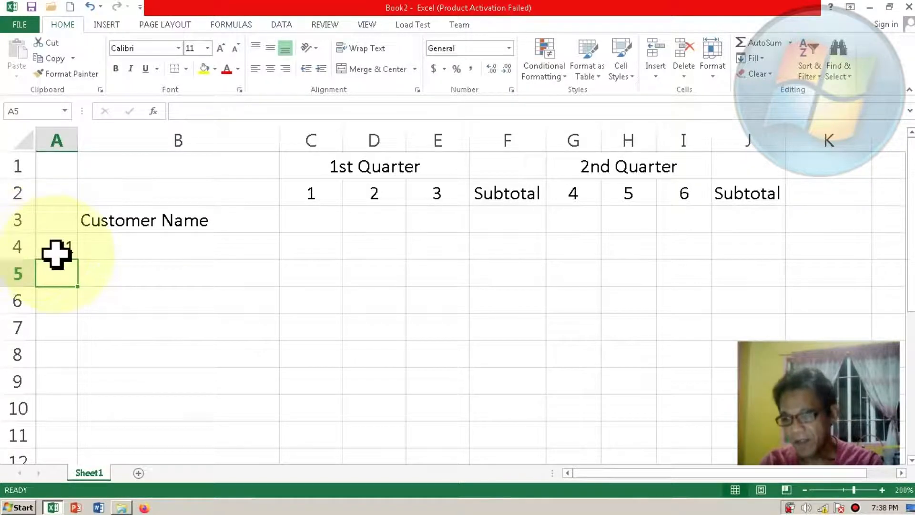
{"action": "left_click", "coordinate": [58, 247]}
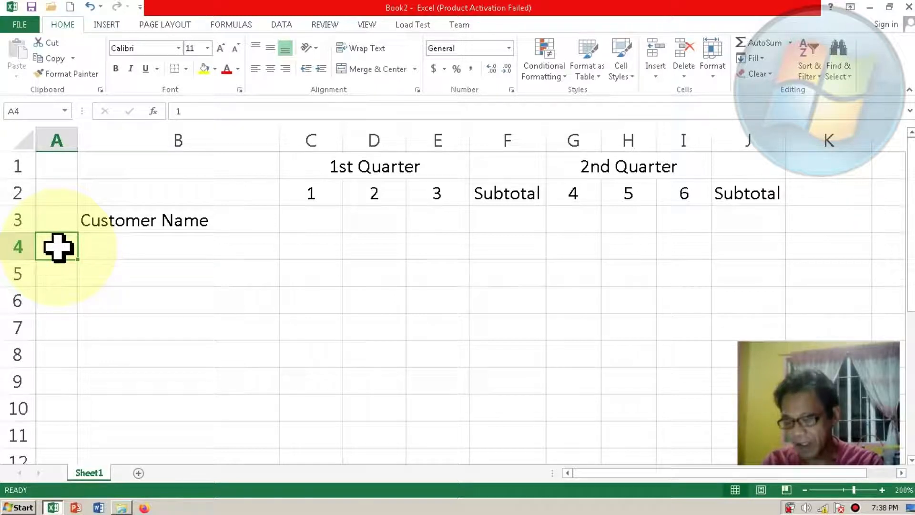
{"action": "left_click", "coordinate": [55, 406], "text": "shift"}
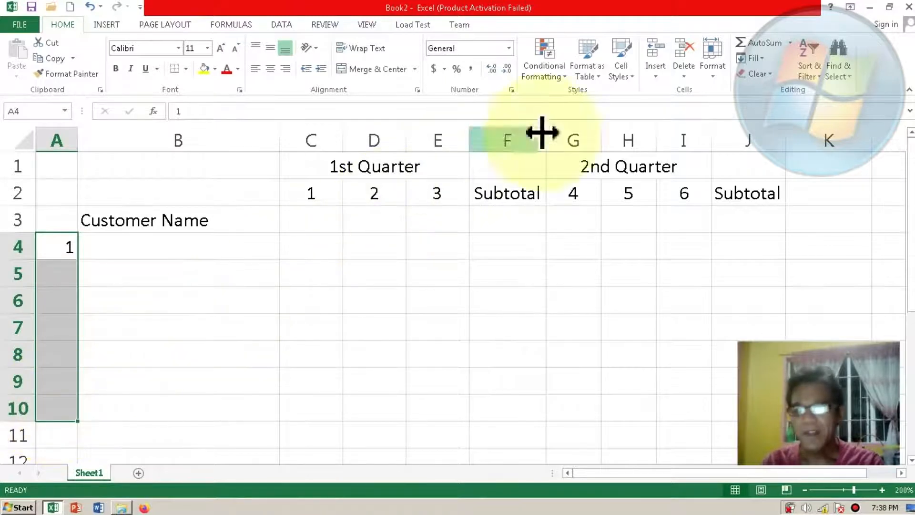
{"action": "left_click", "coordinate": [758, 59]}
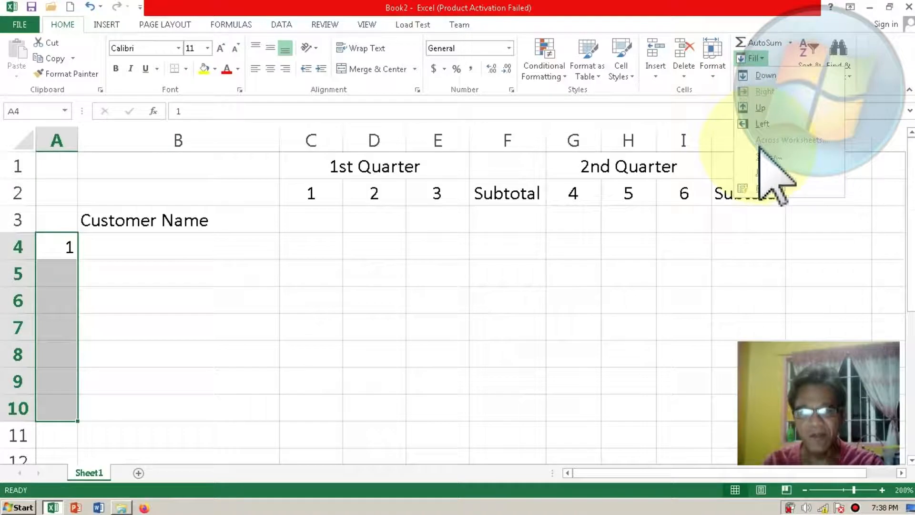
{"action": "left_click", "coordinate": [762, 156]}
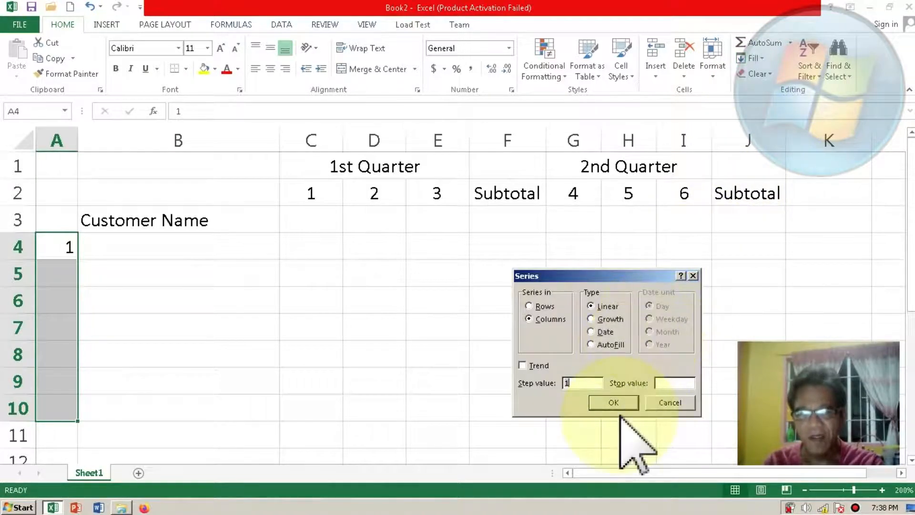
{"action": "left_click", "coordinate": [604, 402]}
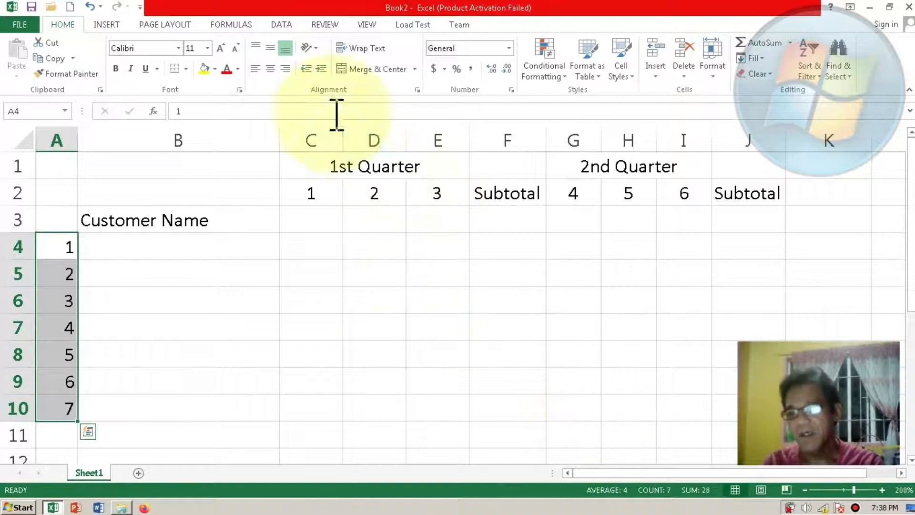
Step: Center the row numbers in A4:A10 horizontally and middle-align them vertically
{"action": "left_click", "coordinate": [270, 68]}
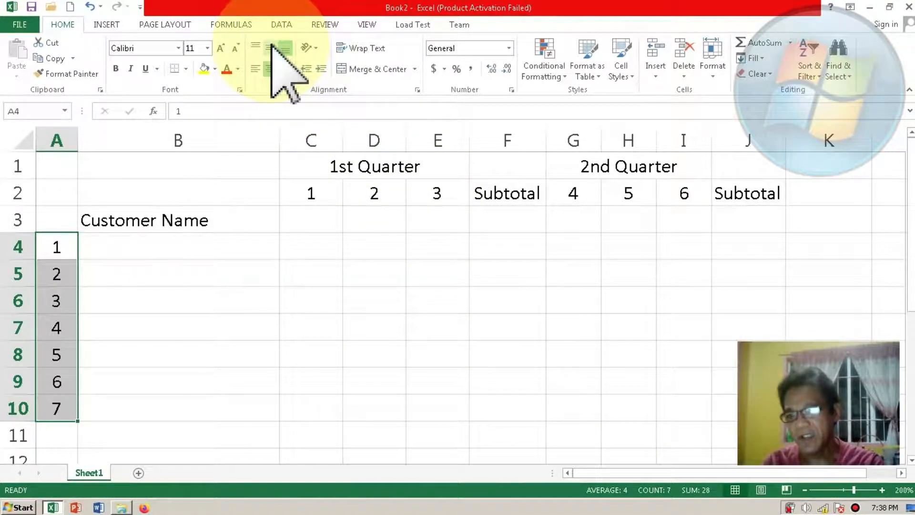
{"action": "left_click", "coordinate": [270, 48]}
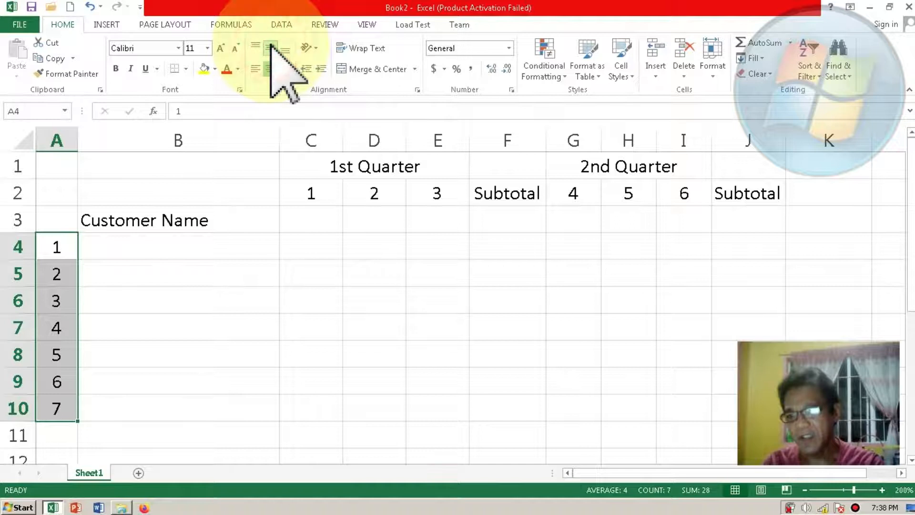
{"action": "left_click", "coordinate": [251, 224]}
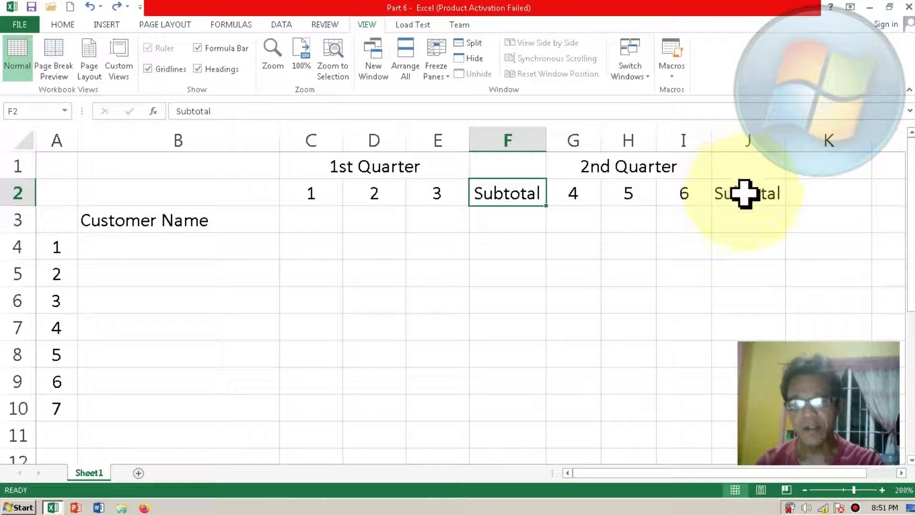
Step: Enter the heading "TOTAL" in cell K1, beside the 2nd Quarter group, and select that cell
{"action": "left_click", "coordinate": [812, 161]}
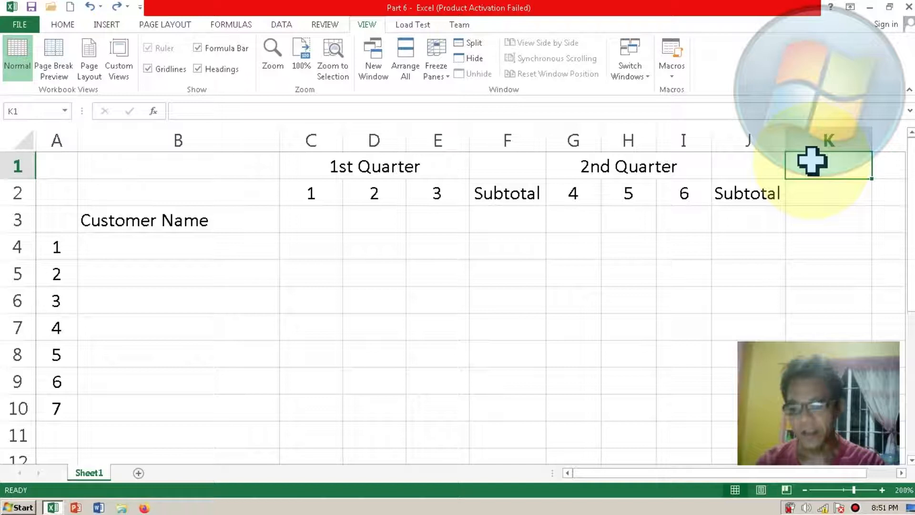
{"action": "type", "text": "T"}
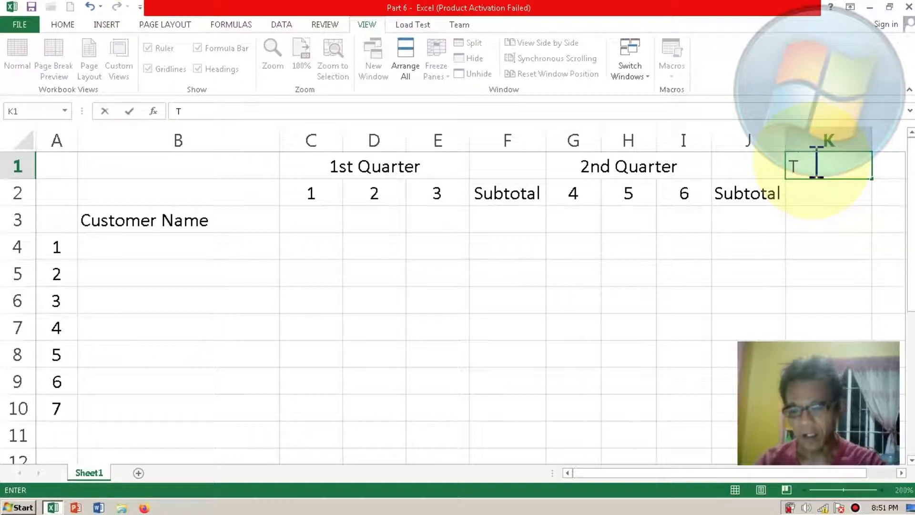
{"action": "type", "text": "OTAL"}
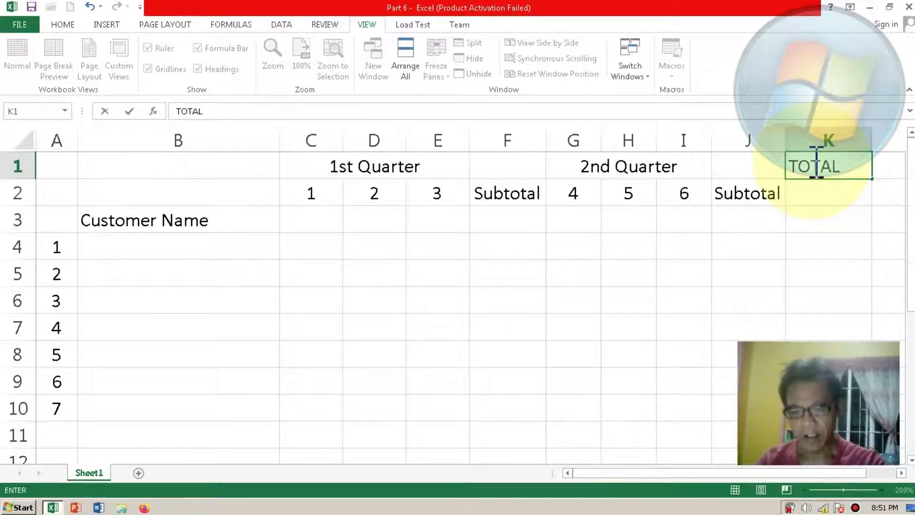
{"action": "key", "text": "Return"}
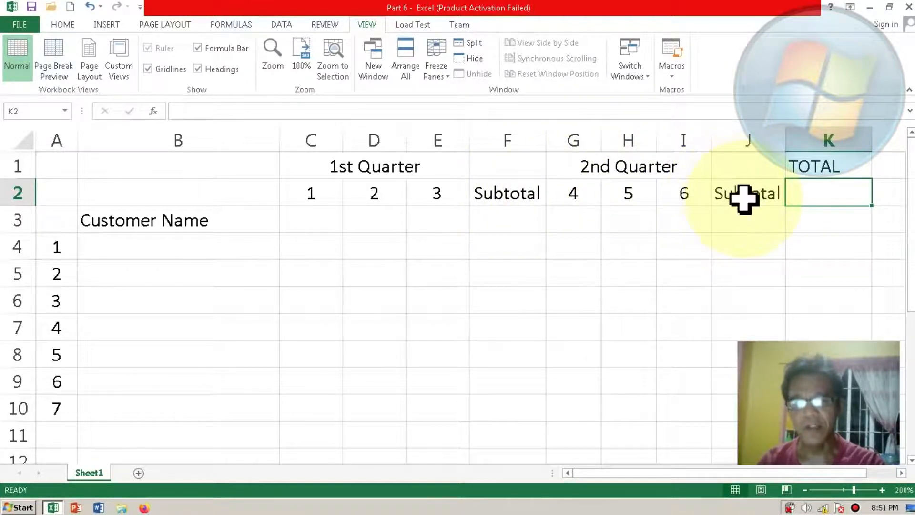
{"action": "left_click", "coordinate": [811, 166]}
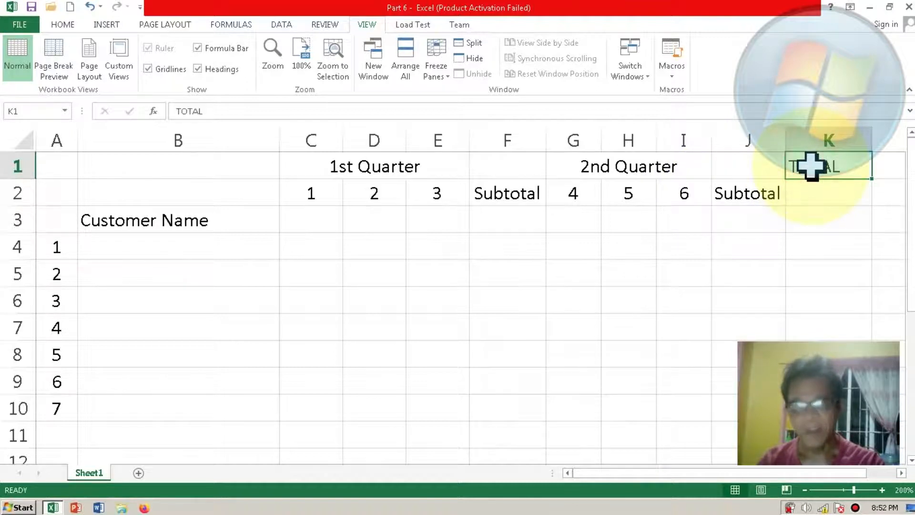
Step: Merge and center K1:K2 for the TOTAL heading and middle-align it vertically
{"action": "left_click", "coordinate": [815, 190], "text": "shift"}
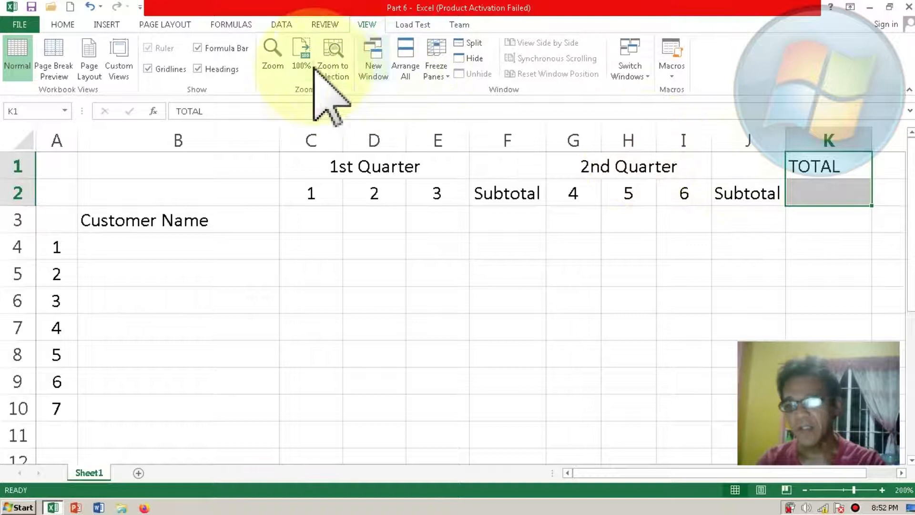
{"action": "left_click", "coordinate": [71, 26]}
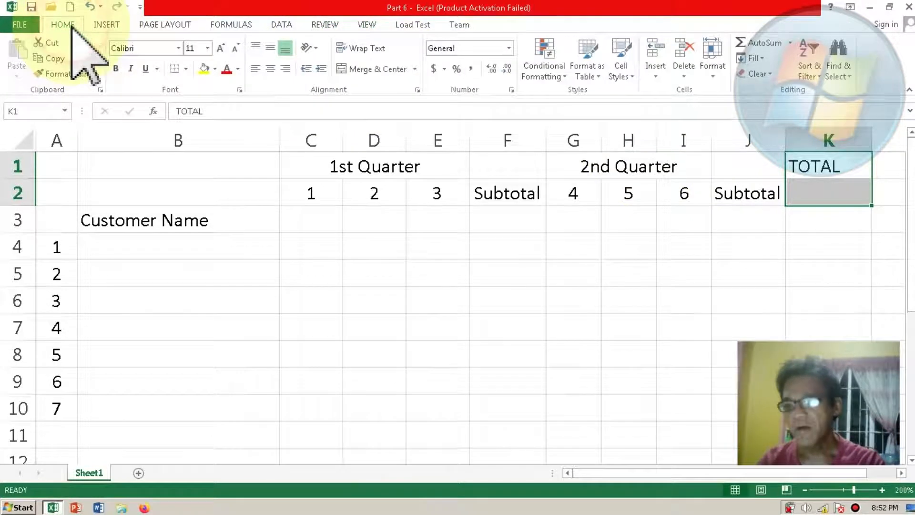
{"action": "left_click", "coordinate": [352, 70]}
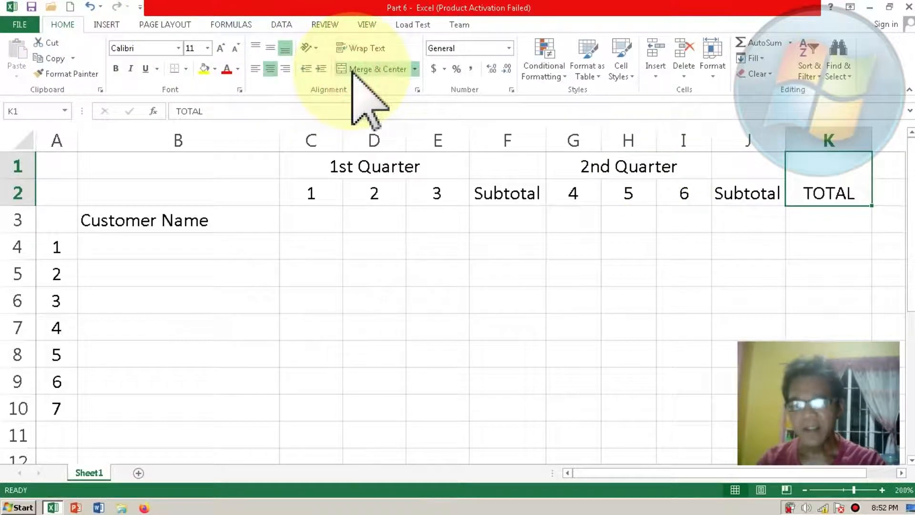
{"action": "left_click", "coordinate": [270, 48]}
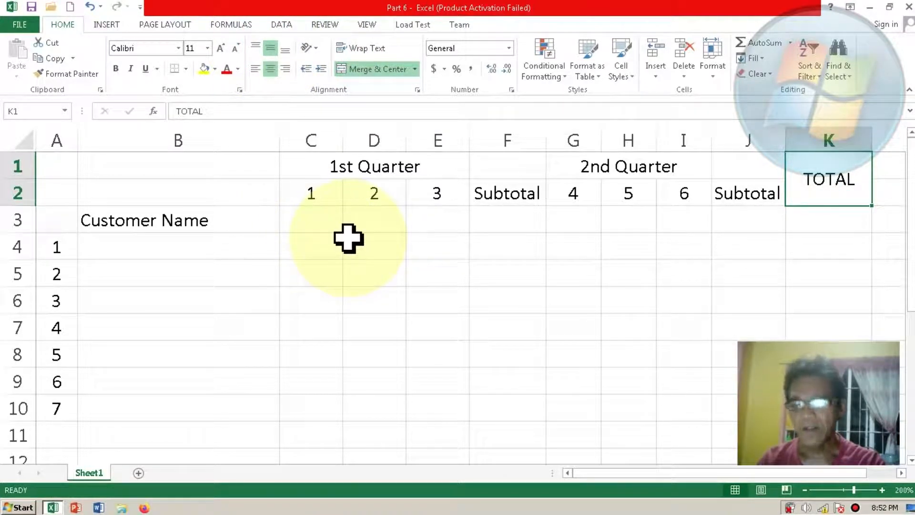
{"action": "left_click", "coordinate": [348, 238]}
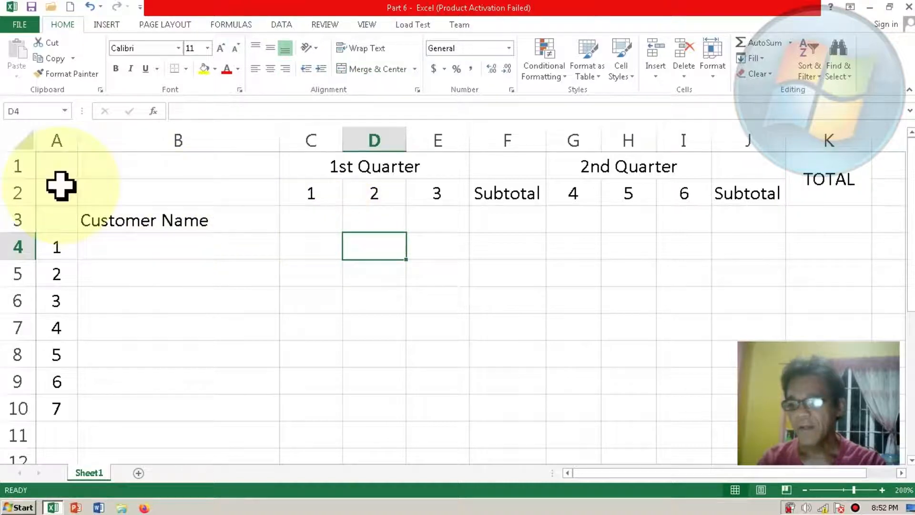
Step: Insert two blank rows above the quarter headings at the start of the sheet
{"action": "left_click", "coordinate": [11, 163]}
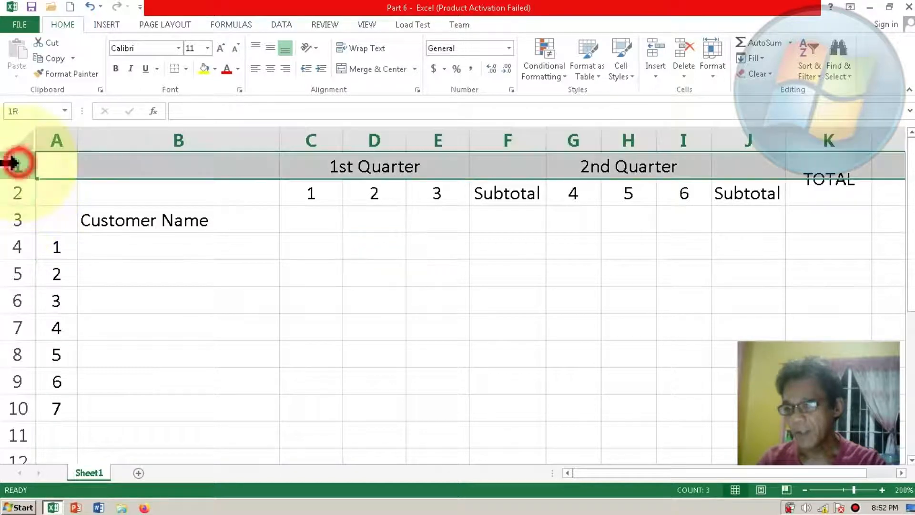
{"action": "left_click", "coordinate": [14, 196], "text": "shift"}
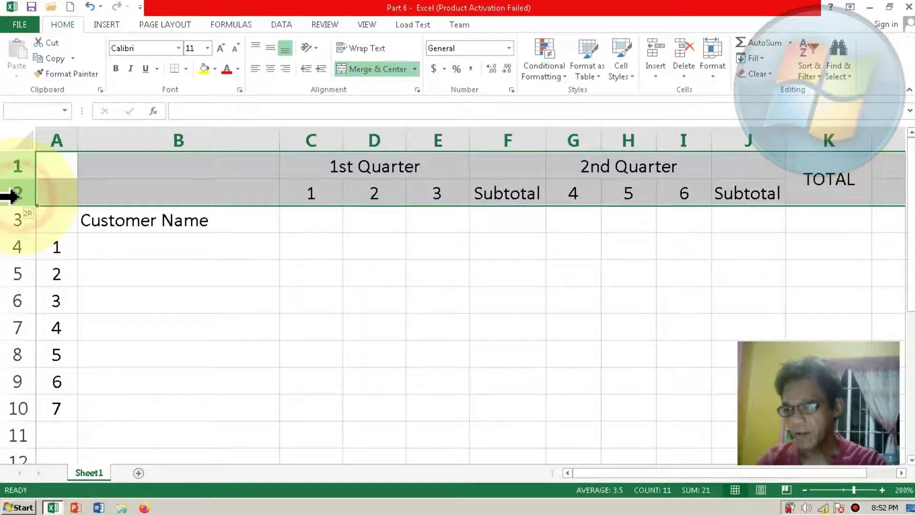
{"action": "right_click", "coordinate": [14, 195]}
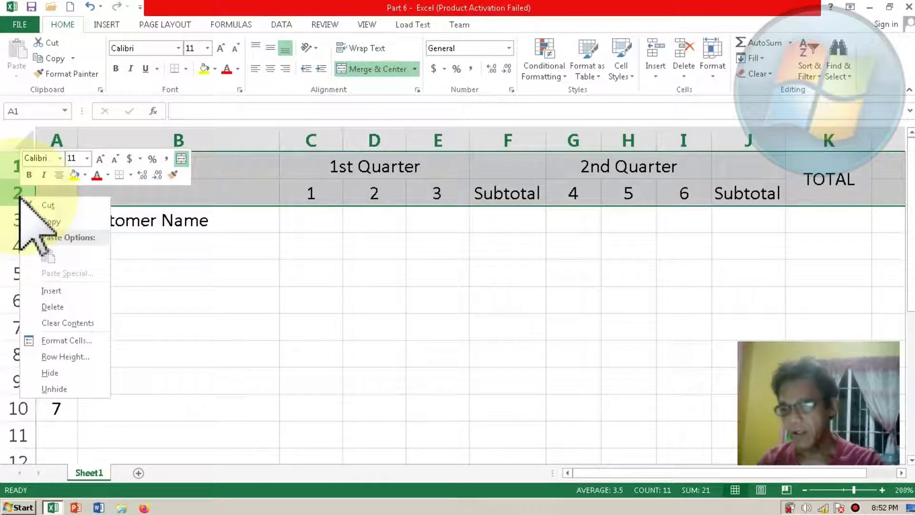
{"action": "left_click", "coordinate": [52, 290]}
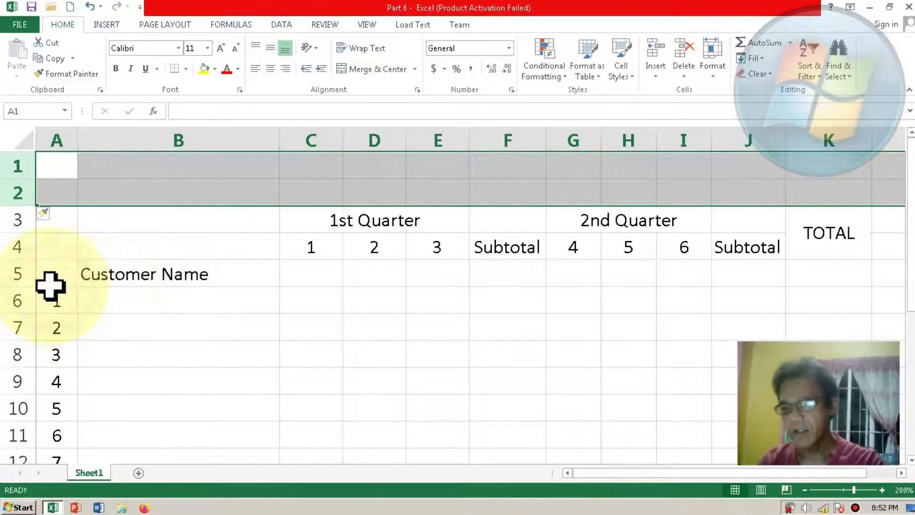
{"action": "left_click", "coordinate": [138, 309]}
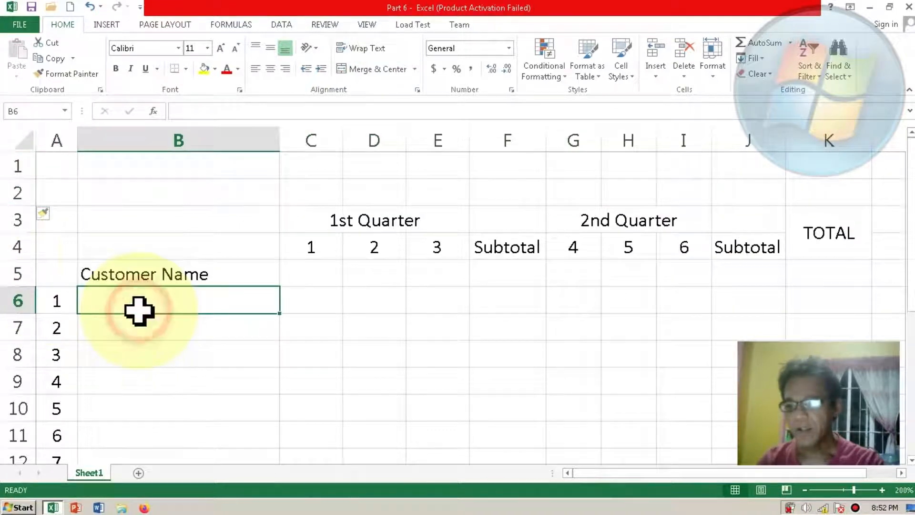
Step: Enter the title "QUARTERLY SALES REPORT" in cell A2
{"action": "left_click", "coordinate": [58, 194]}
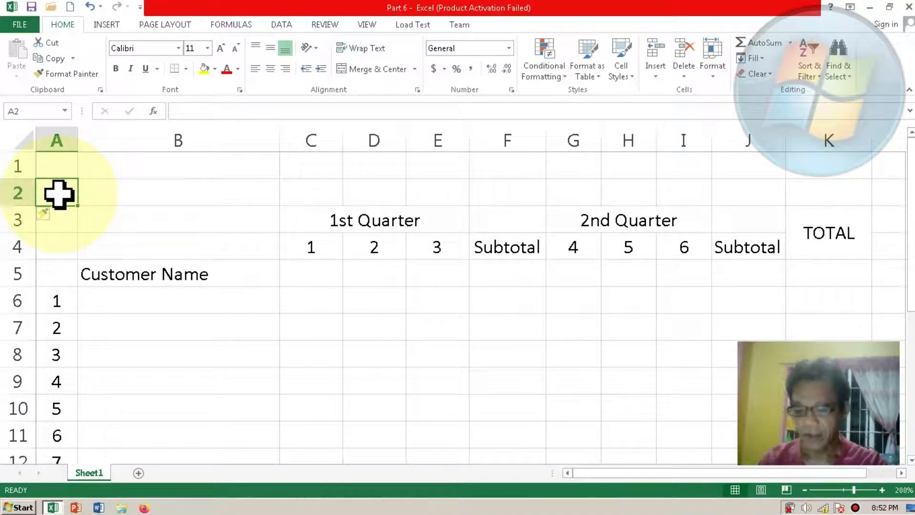
{"action": "type", "text": "CUS"}
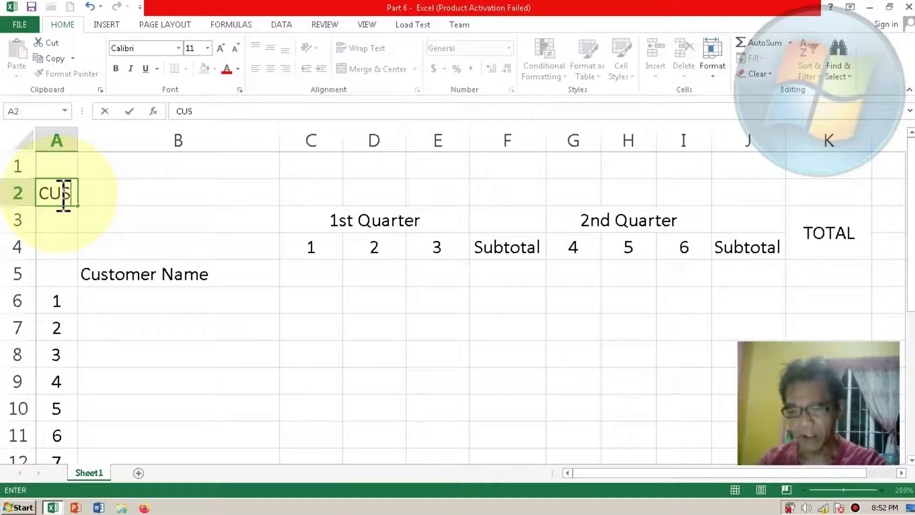
{"action": "key", "text": "BackSpace"}
{"action": "key", "text": "BackSpace"}
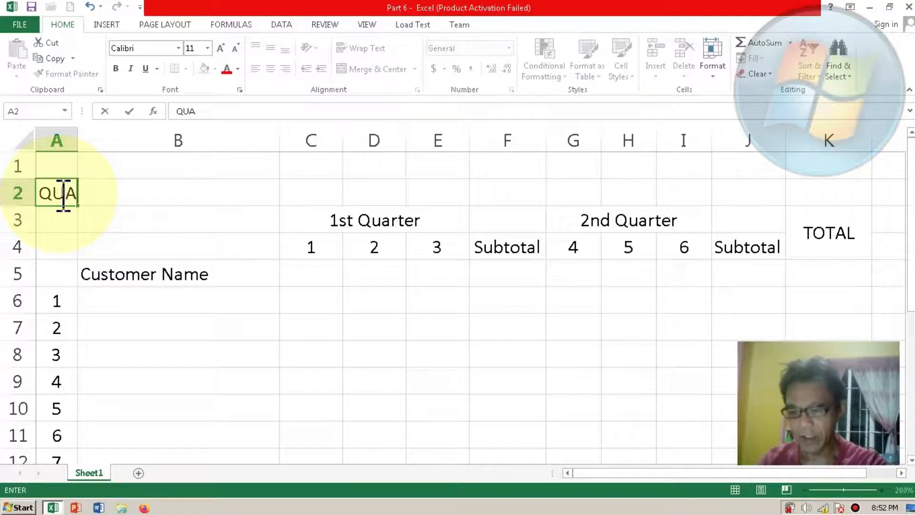
{"action": "type", "text": "QUARTERL"}
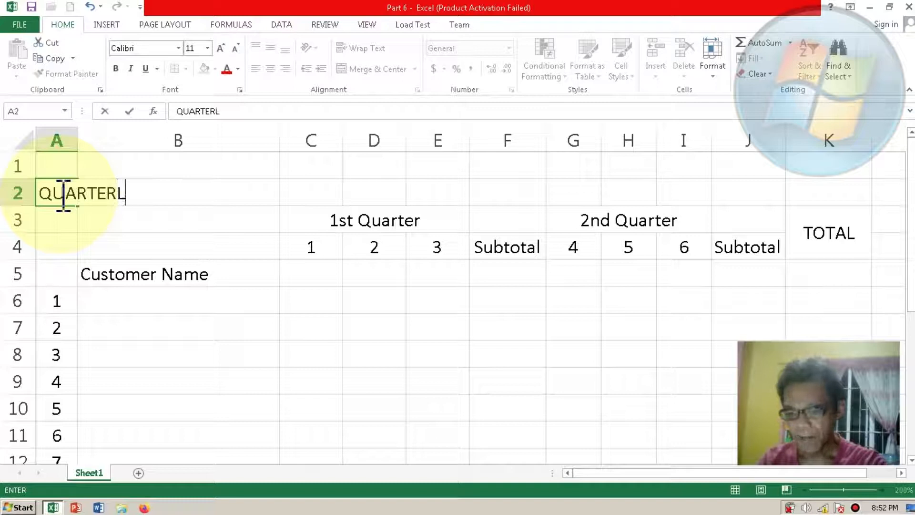
{"action": "type", "text": "Y SALES"}
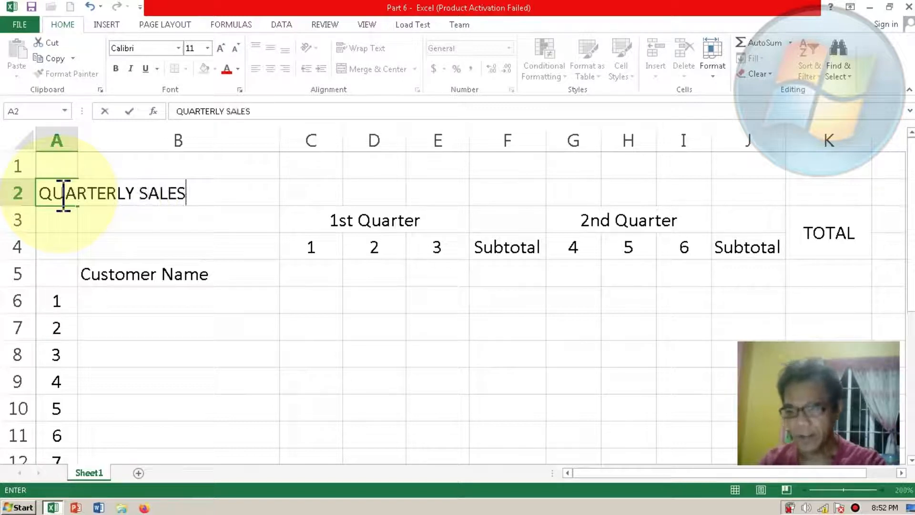
{"action": "type", "text": " REPORT"}
{"action": "key", "text": "Return"}
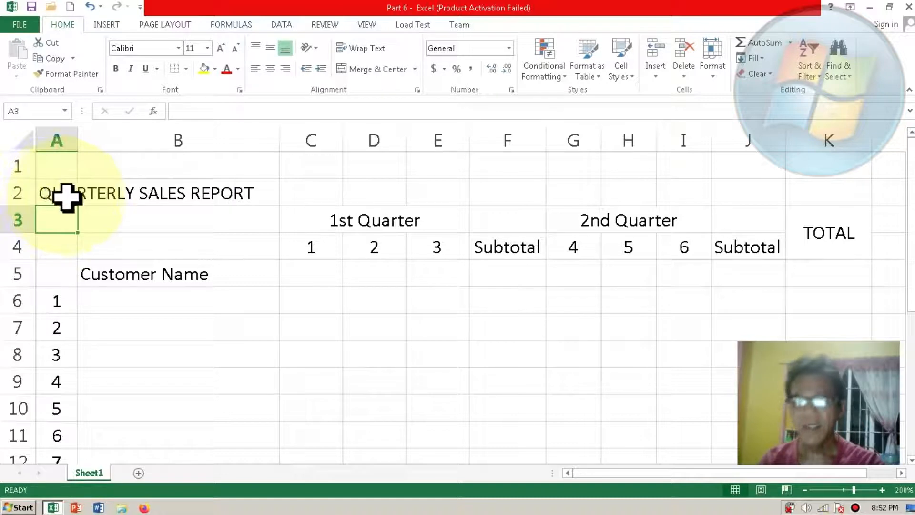
Step: Merge and center the report title across A2:K2, the full width of the table
{"action": "left_click", "coordinate": [62, 198]}
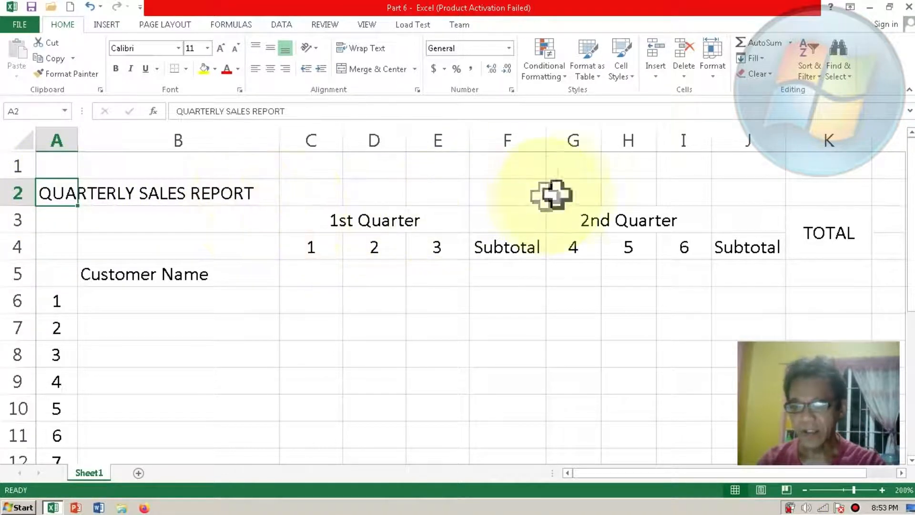
{"action": "left_click", "coordinate": [805, 193]}
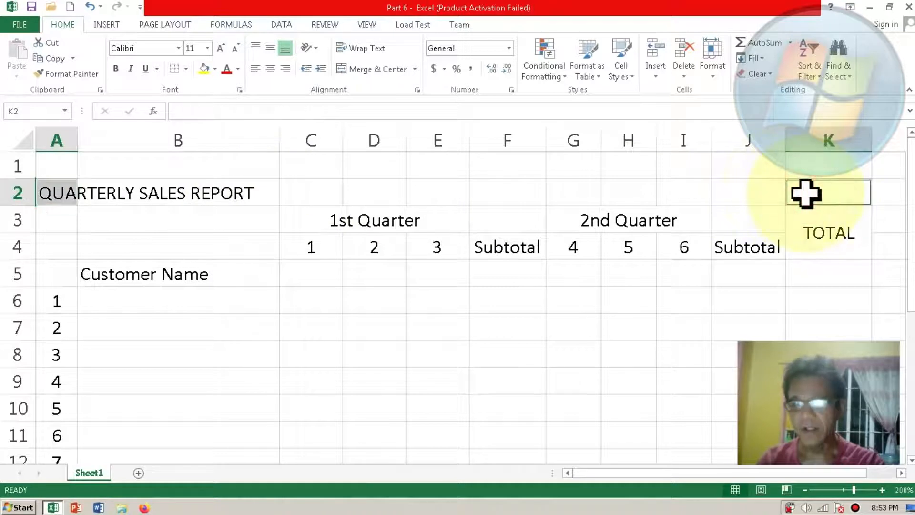
{"action": "left_click", "coordinate": [61, 198]}
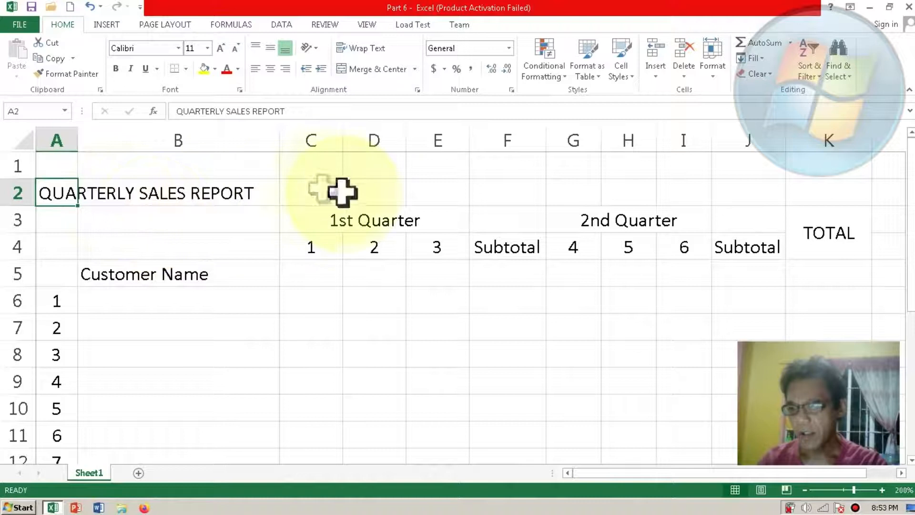
{"action": "left_click", "coordinate": [808, 191], "text": "shift"}
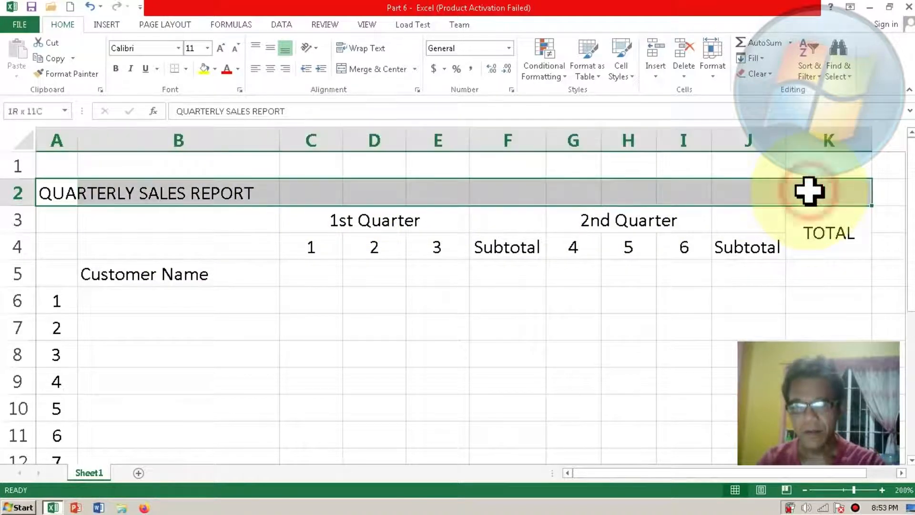
{"action": "left_click", "coordinate": [392, 68]}
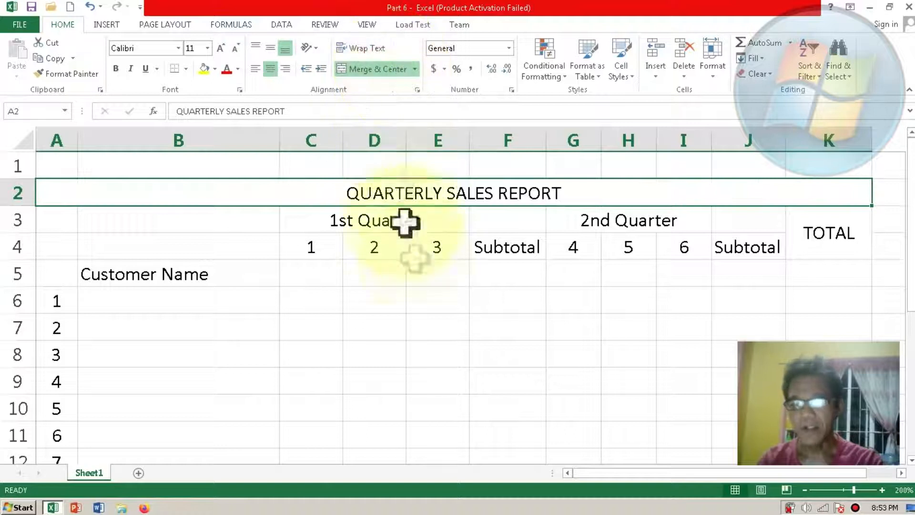
{"action": "left_click", "coordinate": [404, 318]}
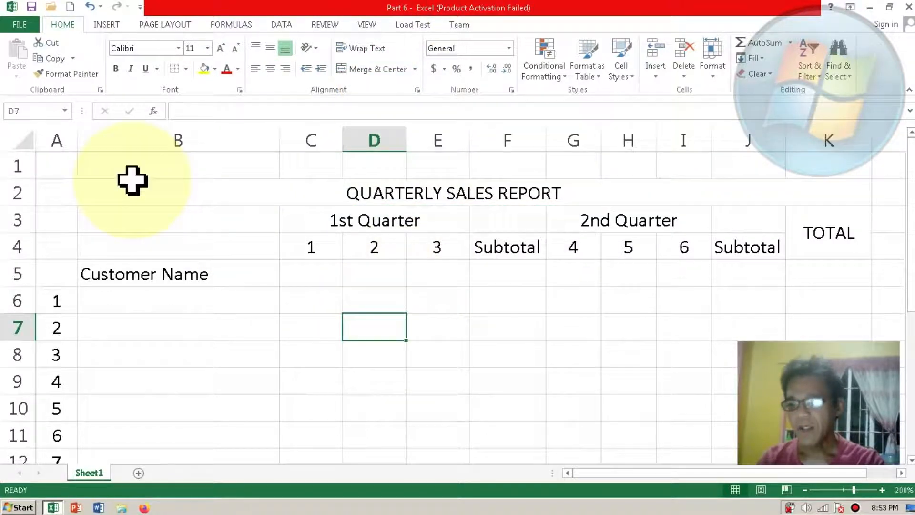
Step: Enter the company name "Acenas Computer Services" in cell A1, above the report title
{"action": "left_click", "coordinate": [61, 164]}
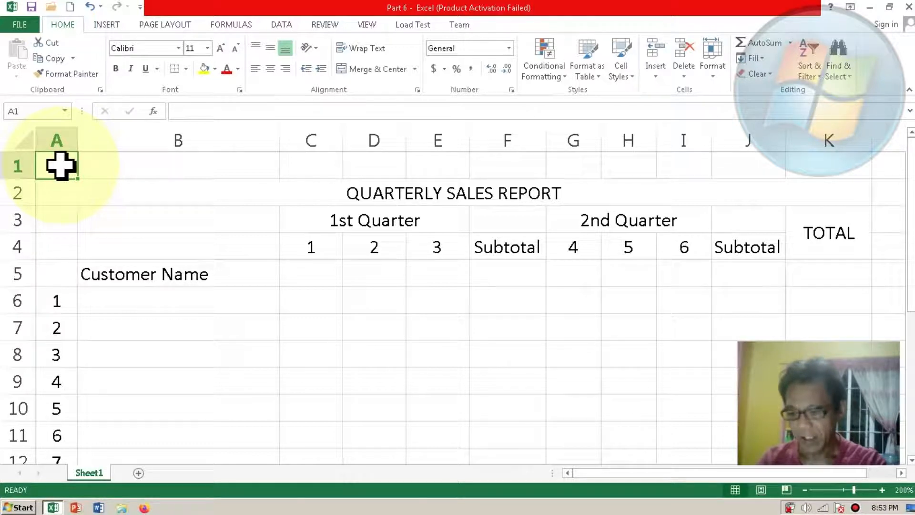
{"action": "type", "text": "Ace"}
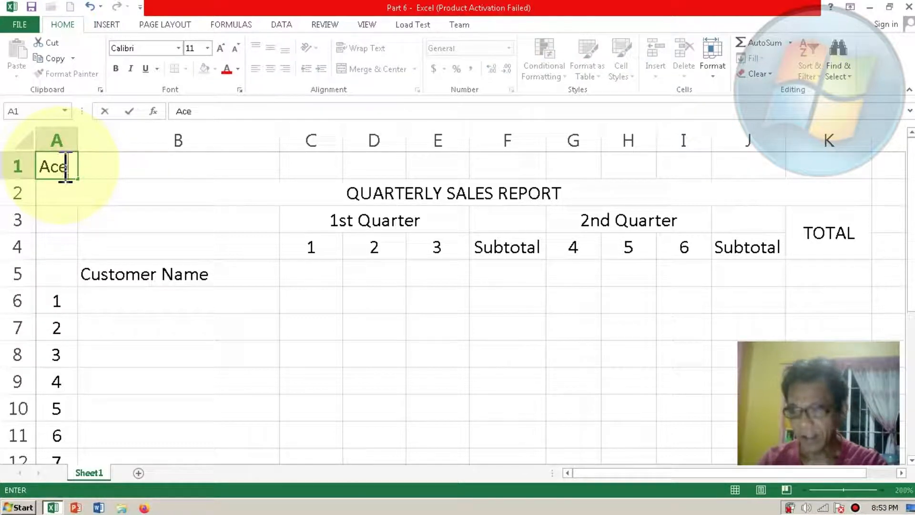
{"action": "type", "text": "nas ompu"}
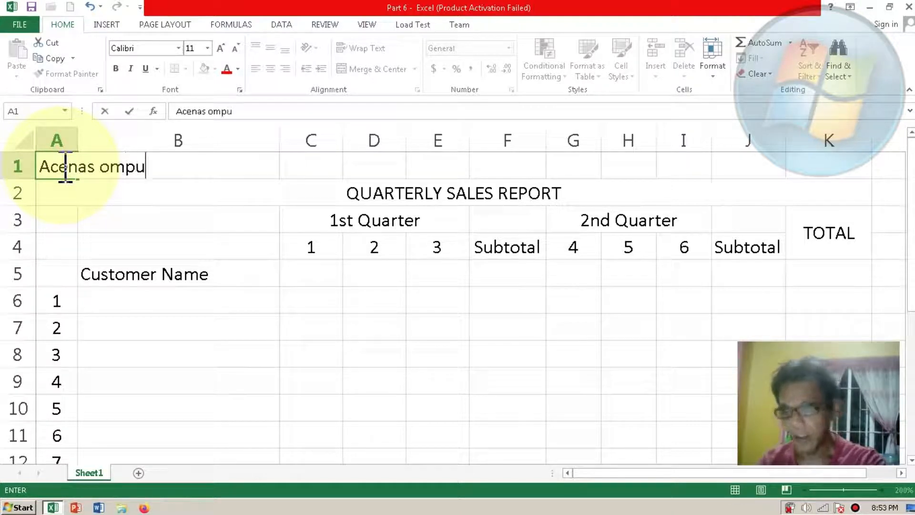
{"action": "key", "text": "BackSpace"}
{"action": "key", "text": "BackSpace"}
{"action": "key", "text": "BackSpace"}
{"action": "key", "text": "BackSpace"}
{"action": "key", "text": "BackSpace"}
{"action": "type", "text": "Co"}
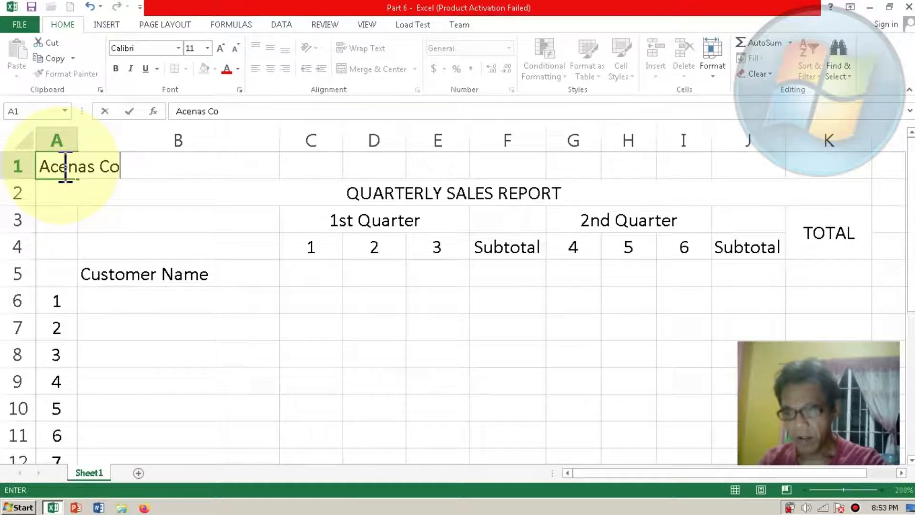
{"action": "type", "text": "mputer Services"}
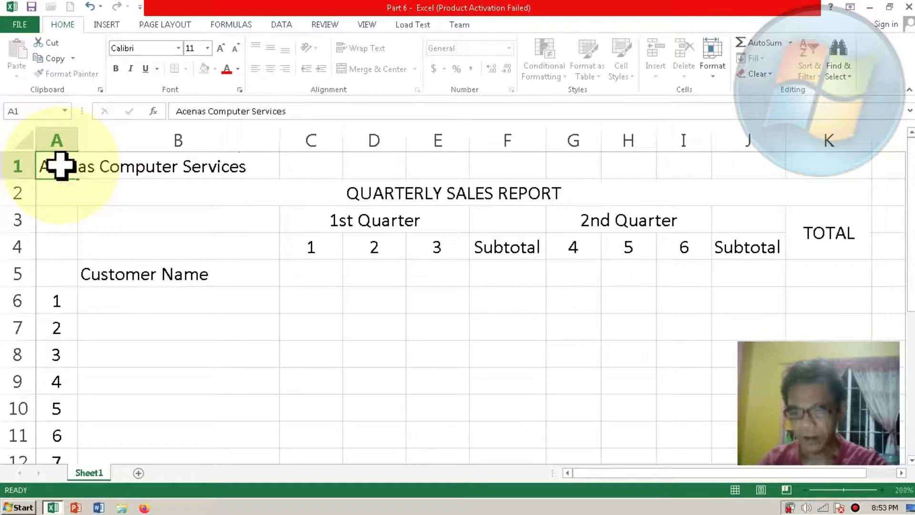
{"action": "key", "text": "Return"}
Step: Merge and center the company name across A1:K1
{"action": "left_click", "coordinate": [46, 170]}
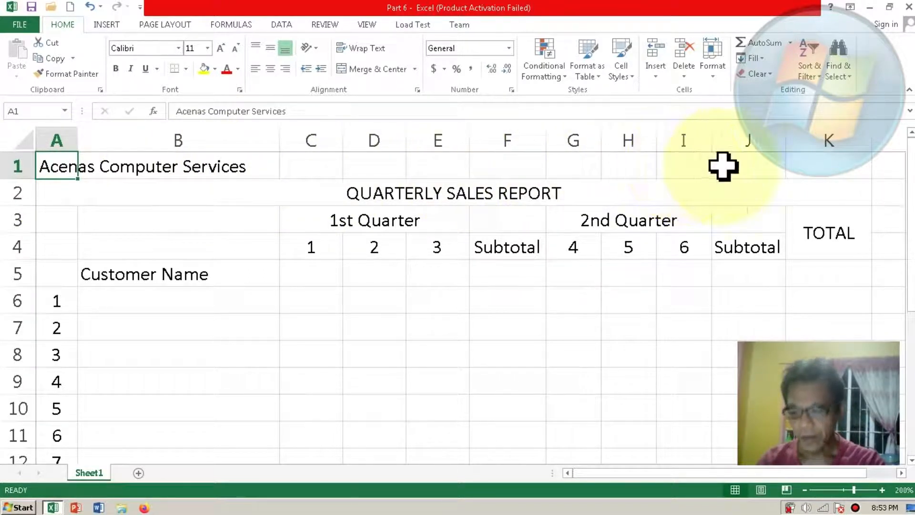
{"action": "left_click", "coordinate": [807, 162], "text": "shift"}
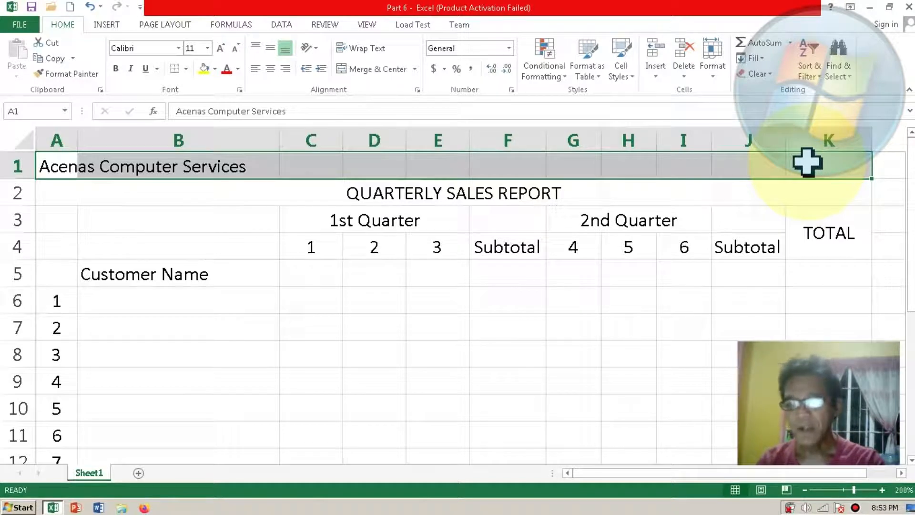
{"action": "left_click", "coordinate": [364, 69]}
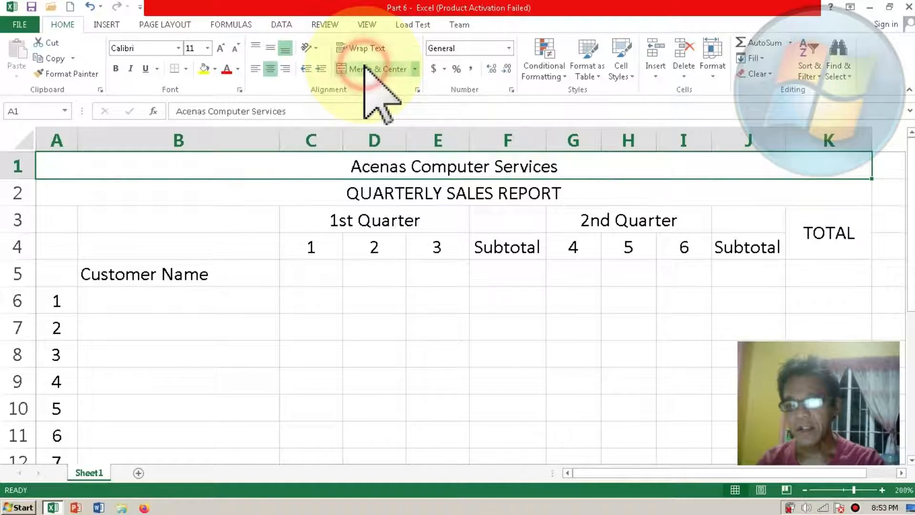
{"action": "left_click", "coordinate": [369, 288]}
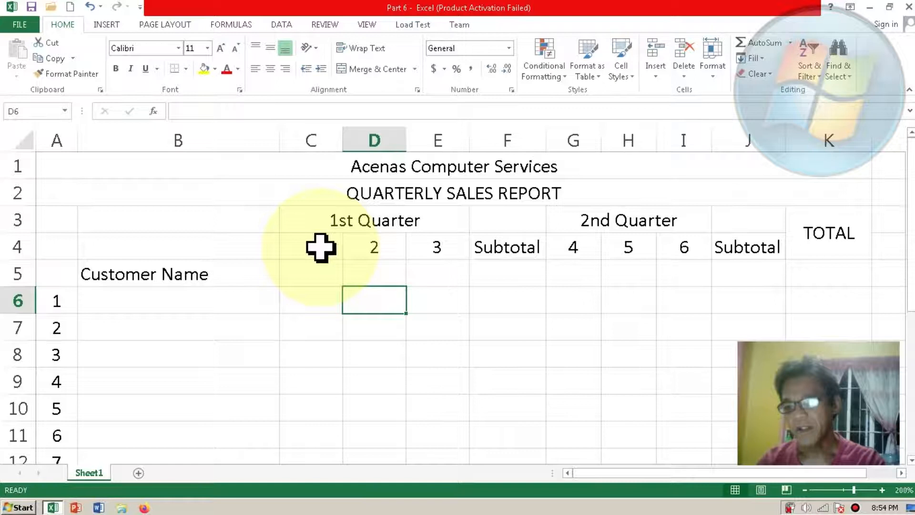
Step: Insert a blank column between the Customer Name column and the month 1 column
{"action": "left_click", "coordinate": [311, 138]}
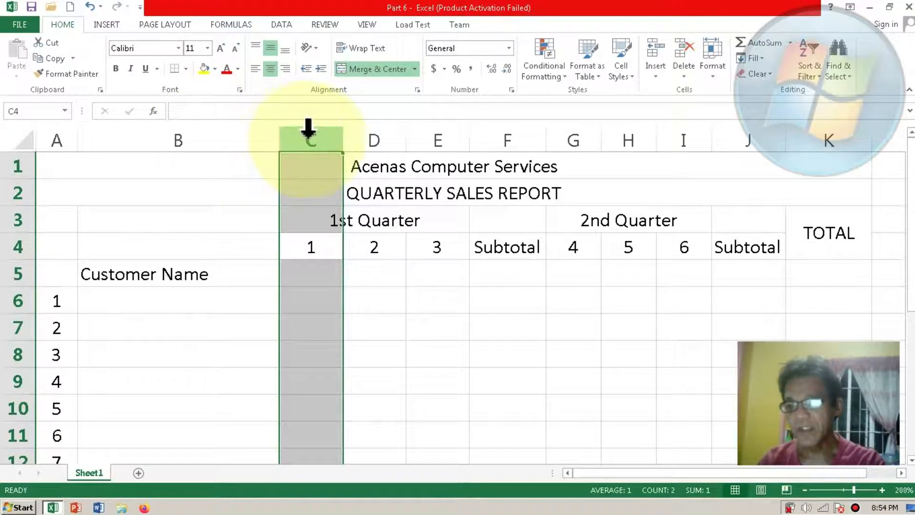
{"action": "right_click", "coordinate": [309, 136]}
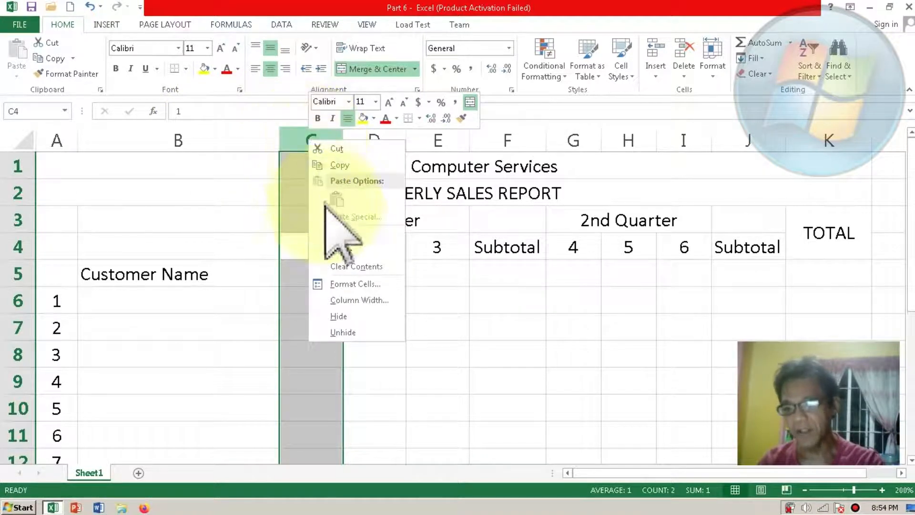
{"action": "left_click", "coordinate": [334, 233]}
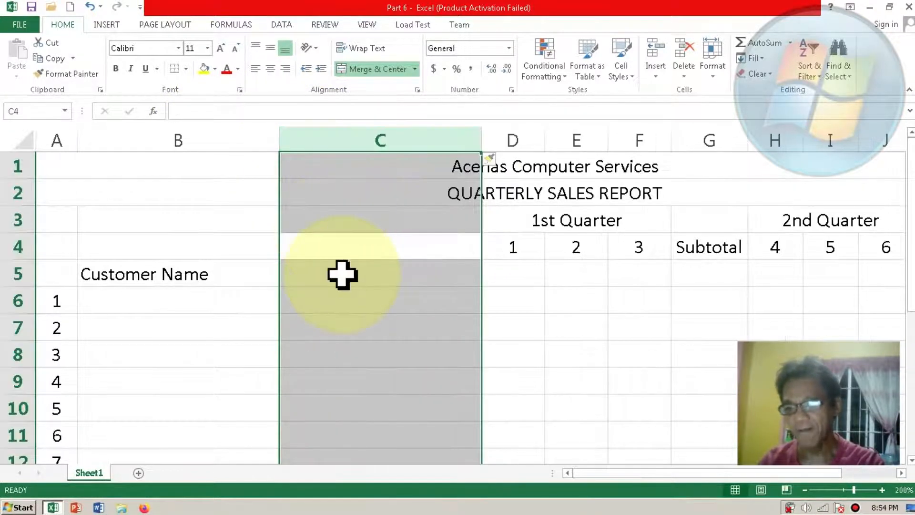
{"action": "left_click", "coordinate": [344, 284]}
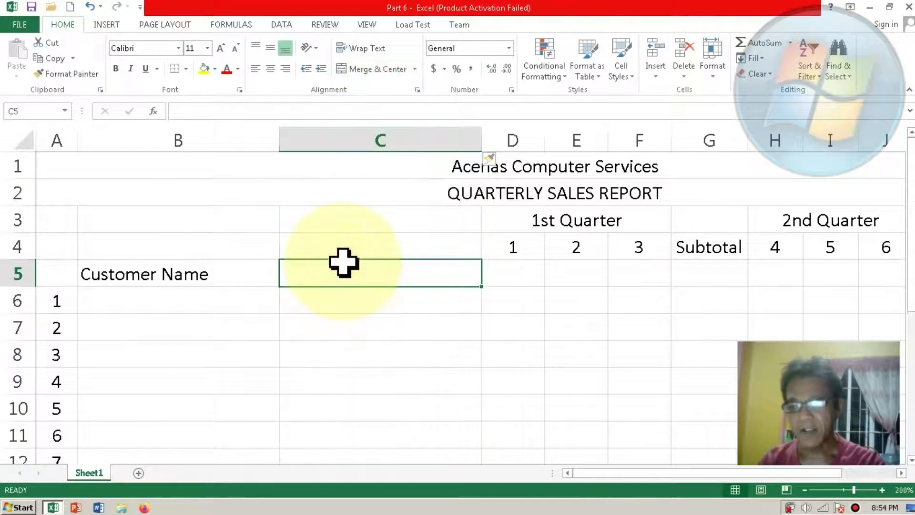
Step: Enter the heading "Customer Type" in cell C4 and narrow column C to fit the heading on one line
{"action": "left_click", "coordinate": [337, 248]}
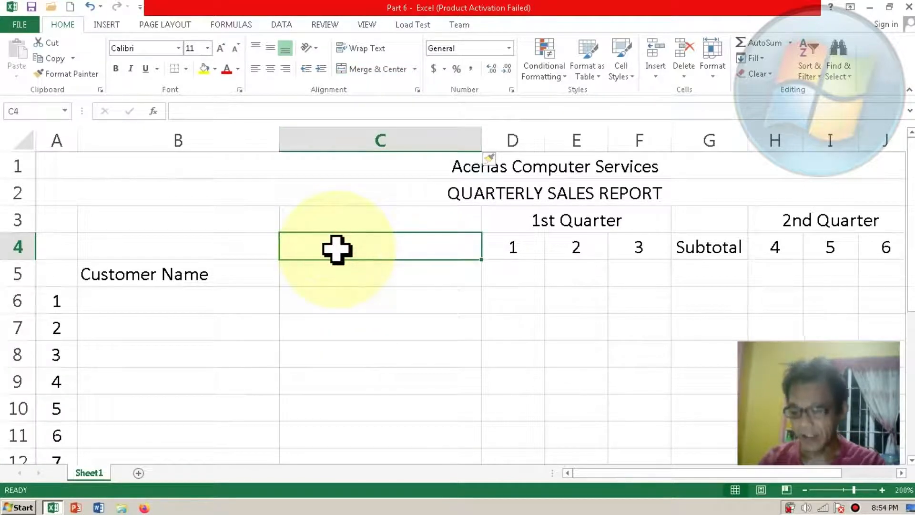
{"action": "type", "text": "Cu"}
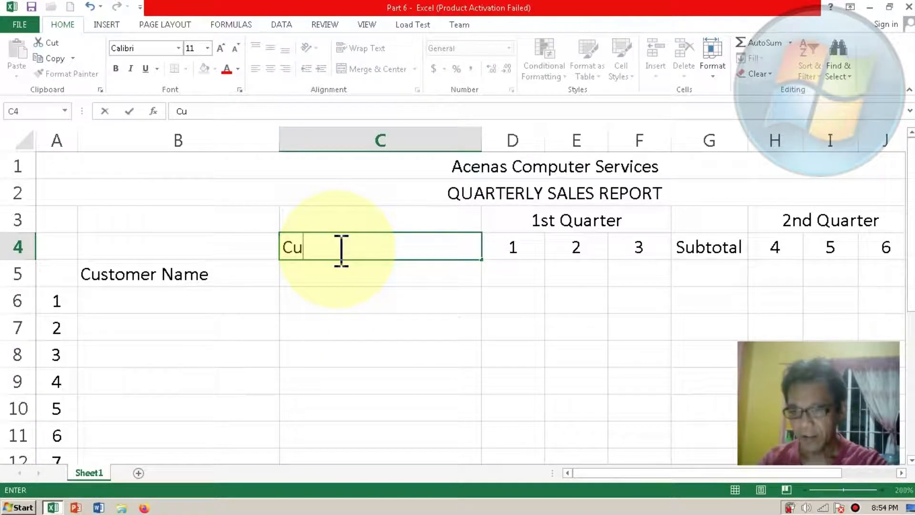
{"action": "type", "text": "stomer Type"}
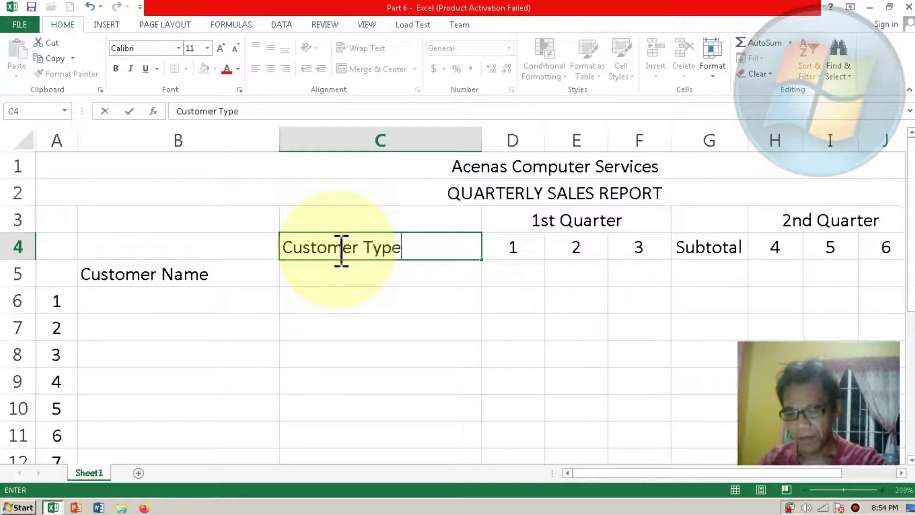
{"action": "key", "text": "Return"}
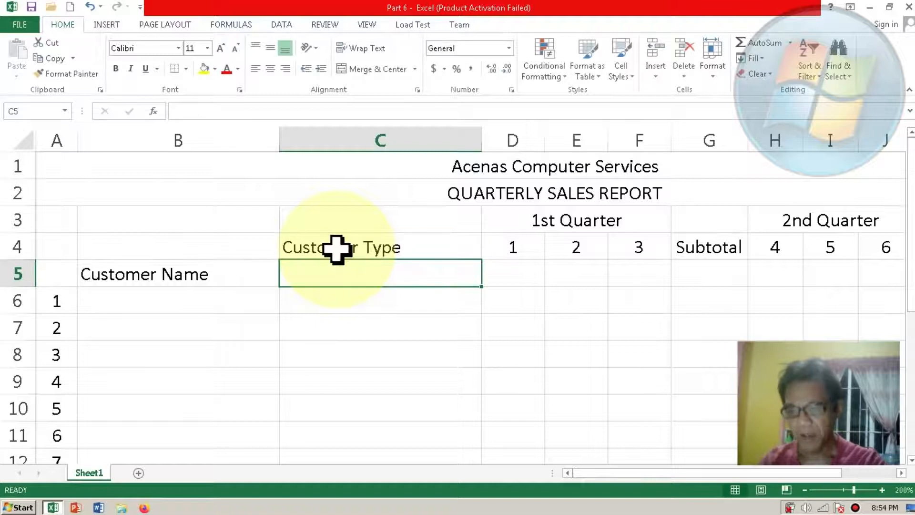
{"action": "left_click", "coordinate": [349, 251]}
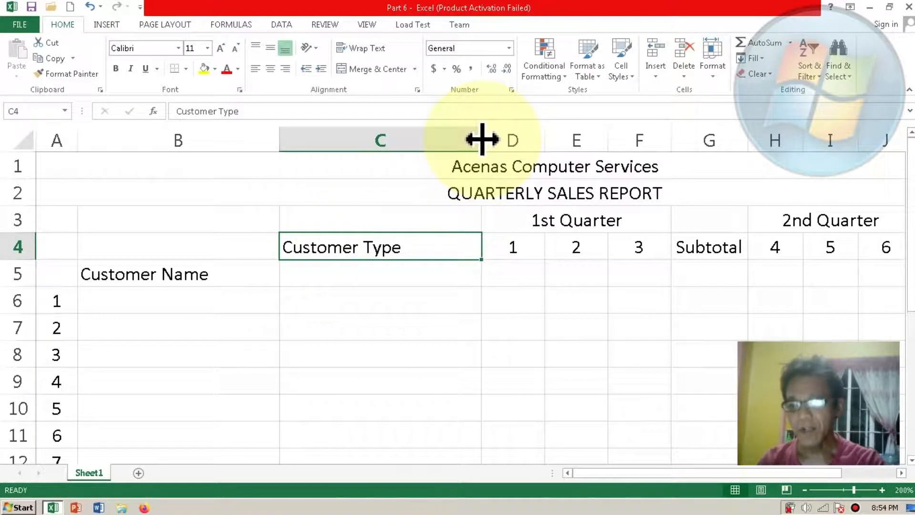
{"action": "left_click_drag", "start_coordinate": [482, 139], "coordinate": [402, 146]}
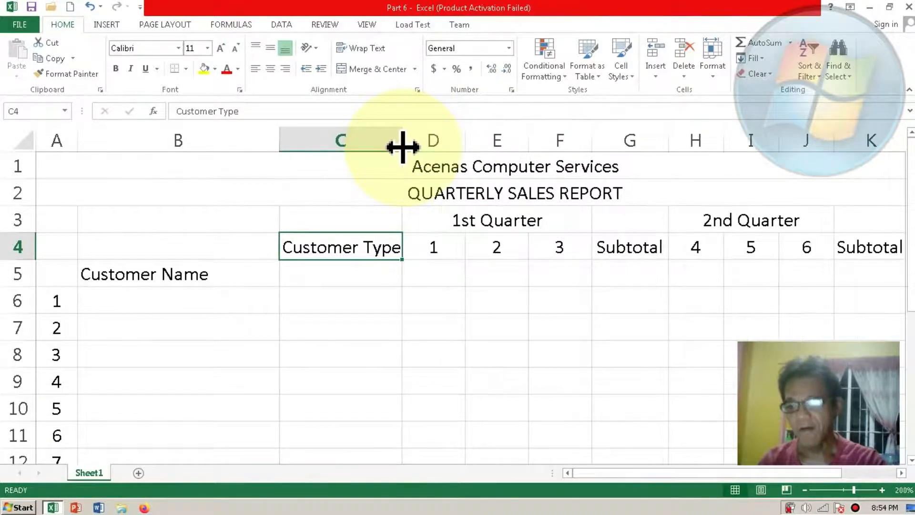
Step: Merge and center the Customer Type heading across C4:C5 and wrap its text
{"action": "left_click", "coordinate": [355, 244]}
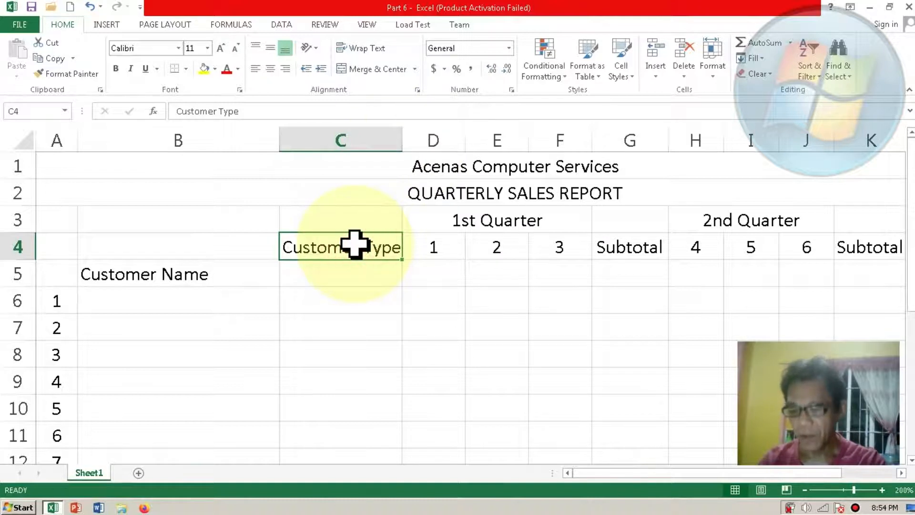
{"action": "left_click", "coordinate": [349, 279], "text": "shift"}
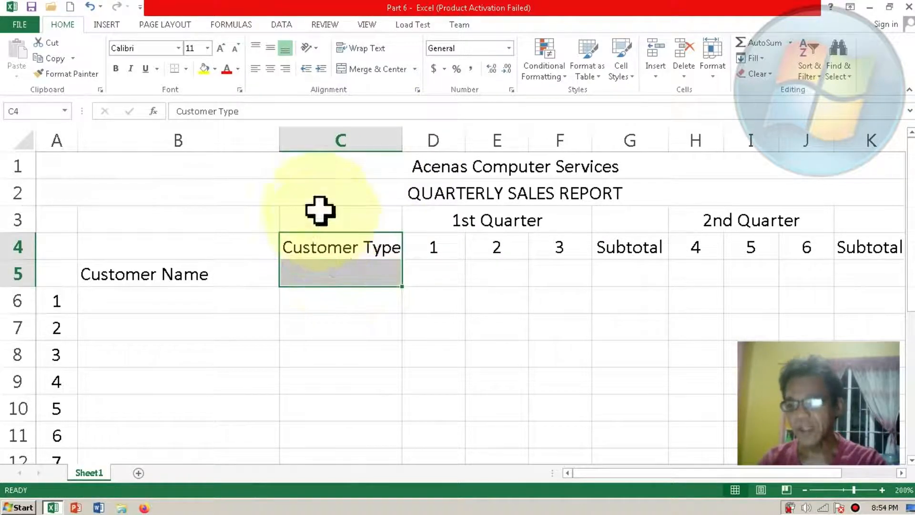
{"action": "left_click", "coordinate": [374, 69]}
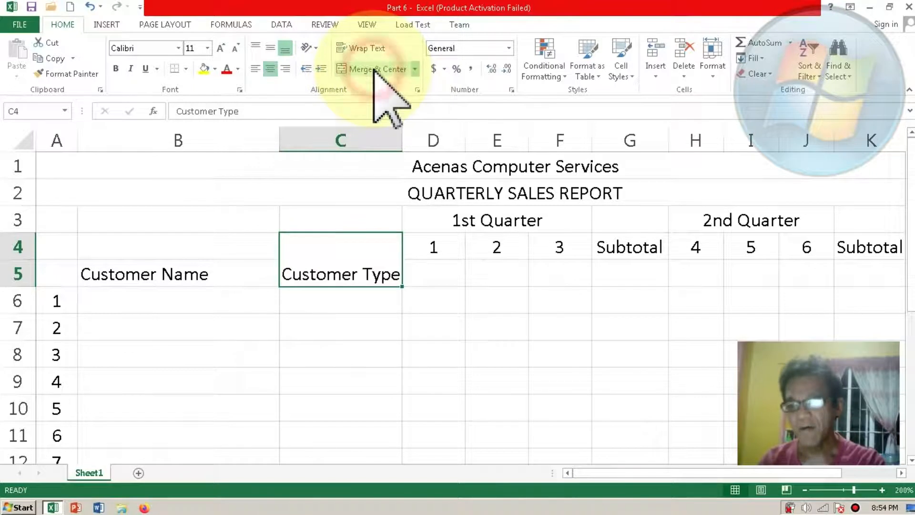
{"action": "left_click", "coordinate": [373, 47]}
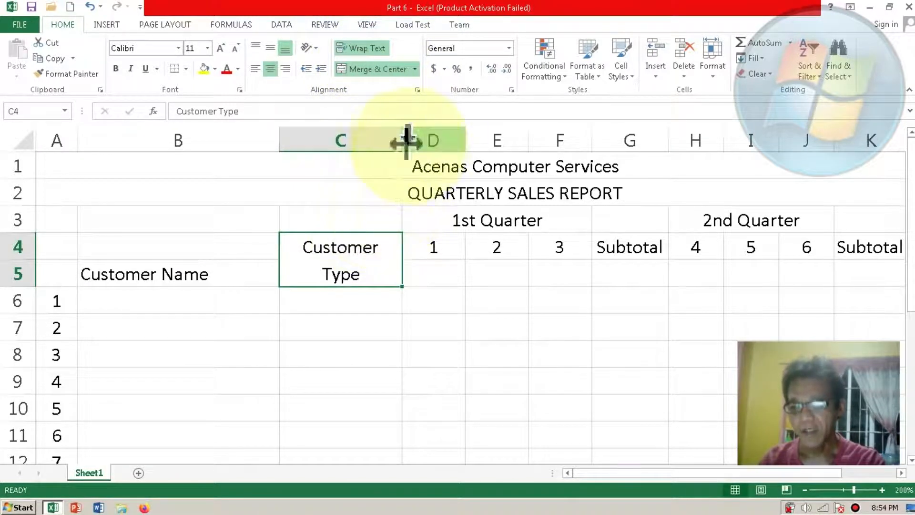
Step: Narrow column C around the wrapped Customer Type heading and column A around the customer numbers
{"action": "left_click_drag", "start_coordinate": [402, 141], "coordinate": [385, 143]}
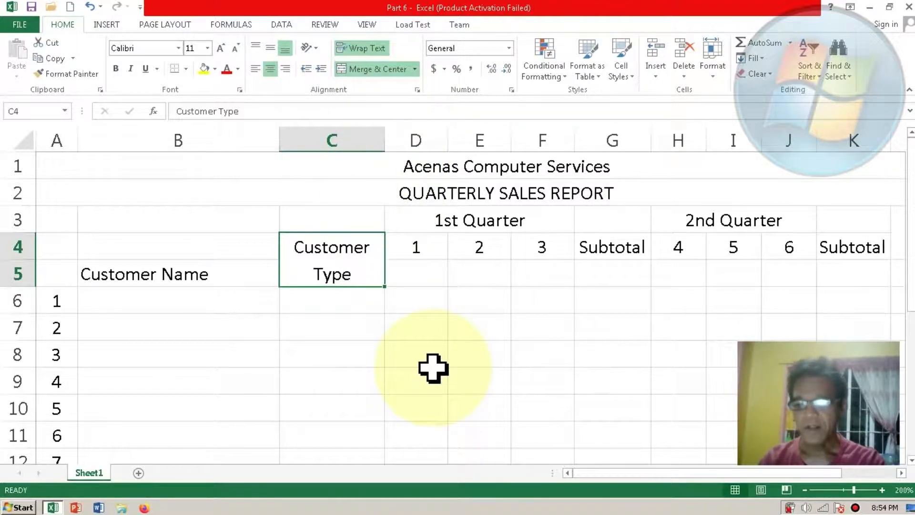
{"action": "left_click_drag", "start_coordinate": [633, 474], "coordinate": [612, 476]}
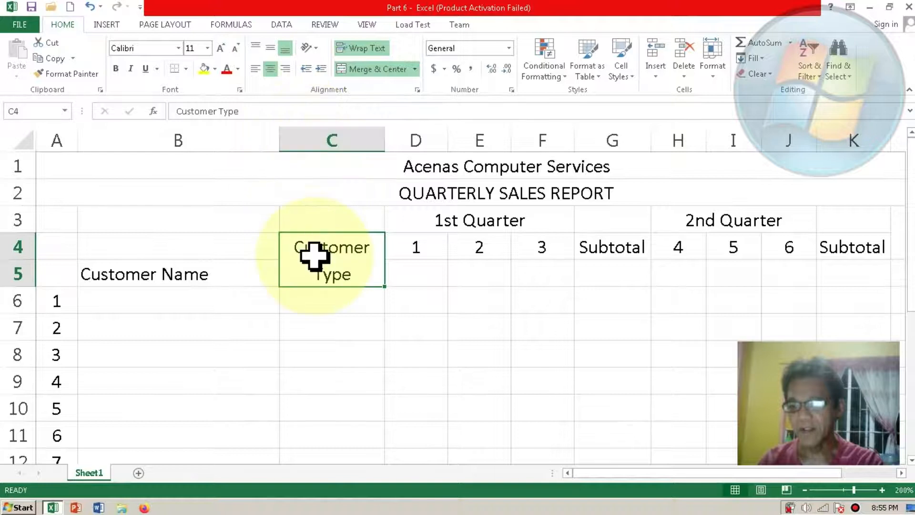
{"action": "left_click_drag", "start_coordinate": [75, 141], "coordinate": [65, 139]}
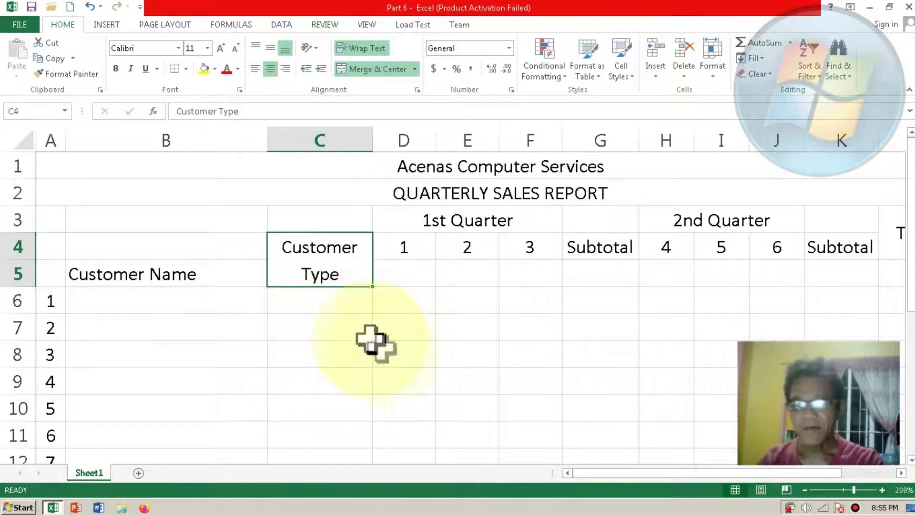
Step: Apply All Borders to the table range A3:L10, from the blank header corner to the TOTAL column
{"action": "mouse_move", "coordinate": [581, 474]}
{"action": "left_mouse_down"}
{"action": "mouse_move", "coordinate": [646, 467]}
{"action": "mouse_move", "coordinate": [580, 465]}
{"action": "left_mouse_up"}
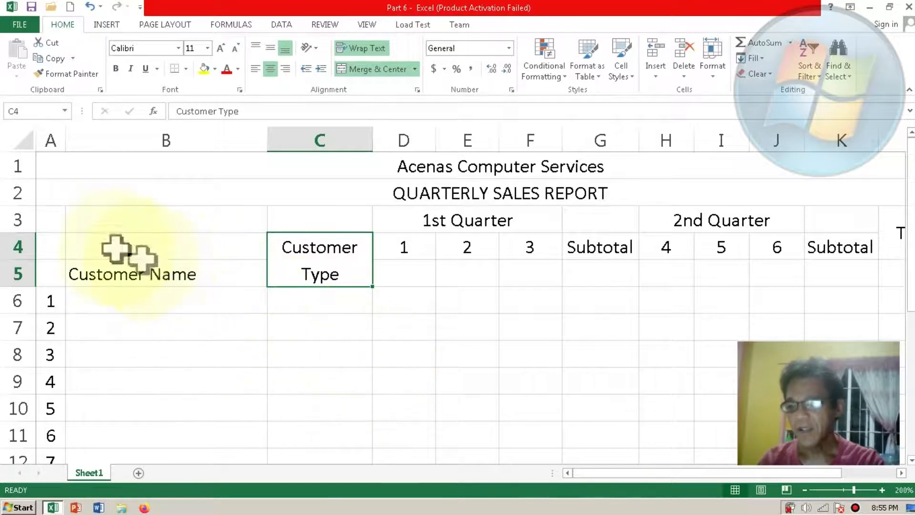
{"action": "left_click", "coordinate": [54, 226]}
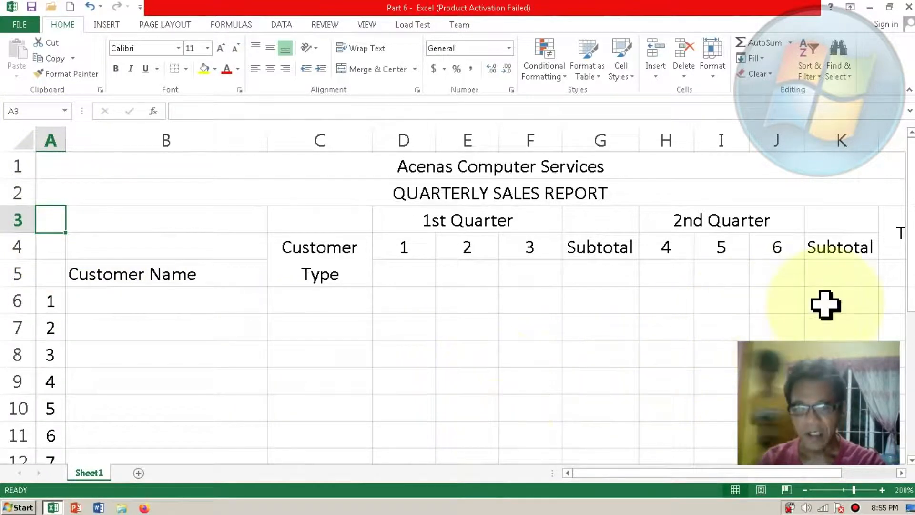
{"action": "left_click_drag", "start_coordinate": [911, 291], "coordinate": [911, 352]}
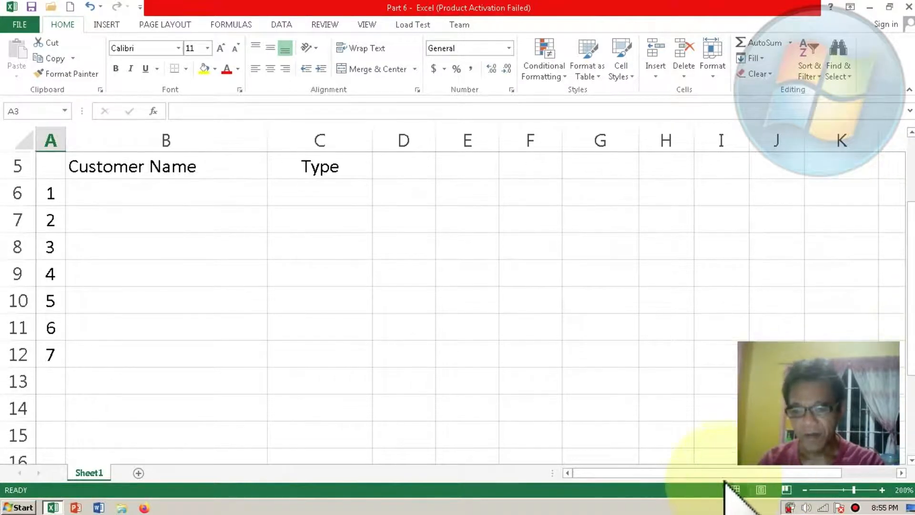
{"action": "left_click_drag", "start_coordinate": [729, 473], "coordinate": [779, 470]}
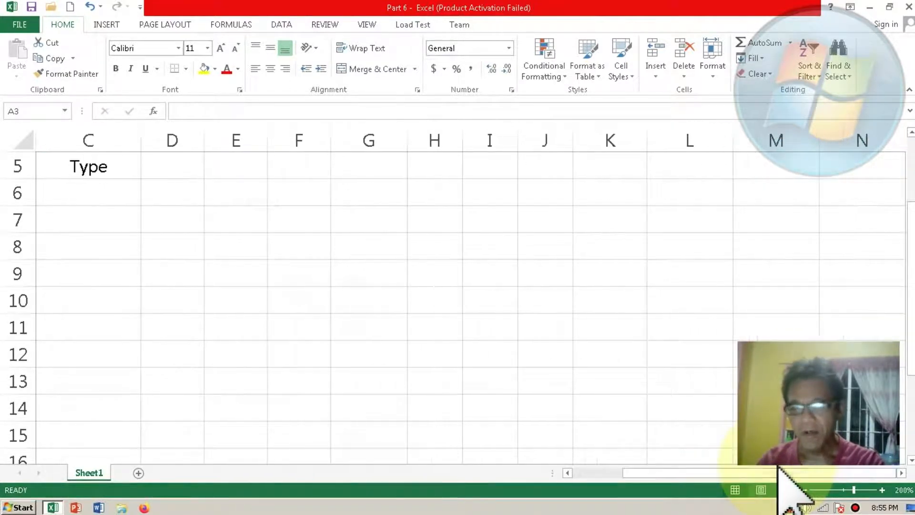
{"action": "left_click_drag", "start_coordinate": [910, 310], "coordinate": [910, 285]}
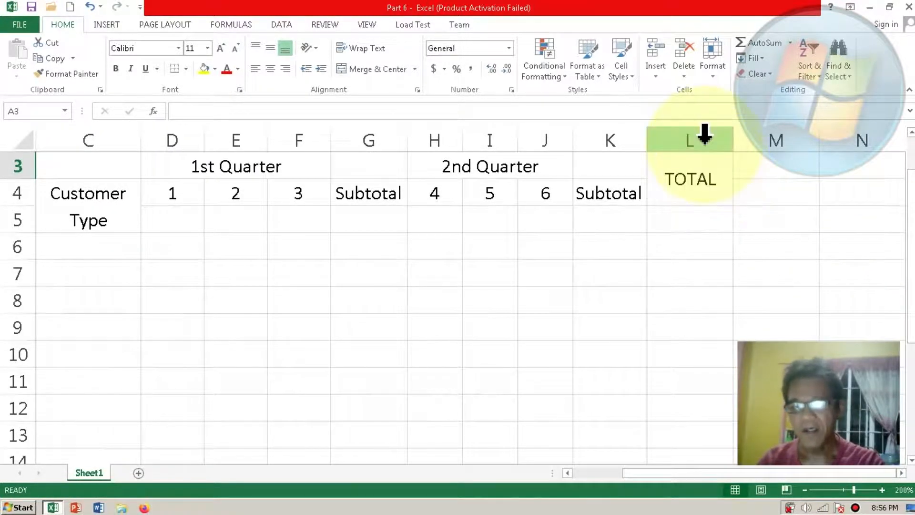
{"action": "left_click_drag", "start_coordinate": [909, 266], "coordinate": [912, 309]}
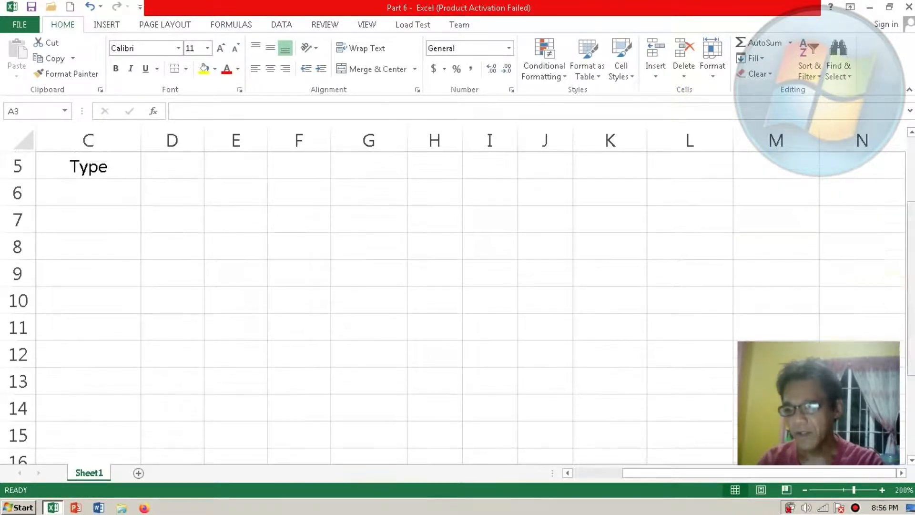
{"action": "left_click", "coordinate": [711, 304]}
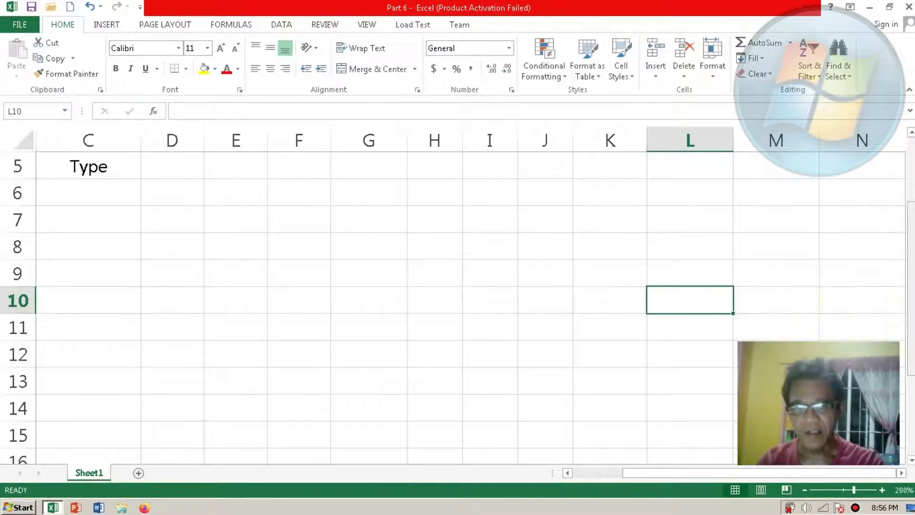
{"action": "left_click_drag", "start_coordinate": [911, 318], "coordinate": [912, 265]}
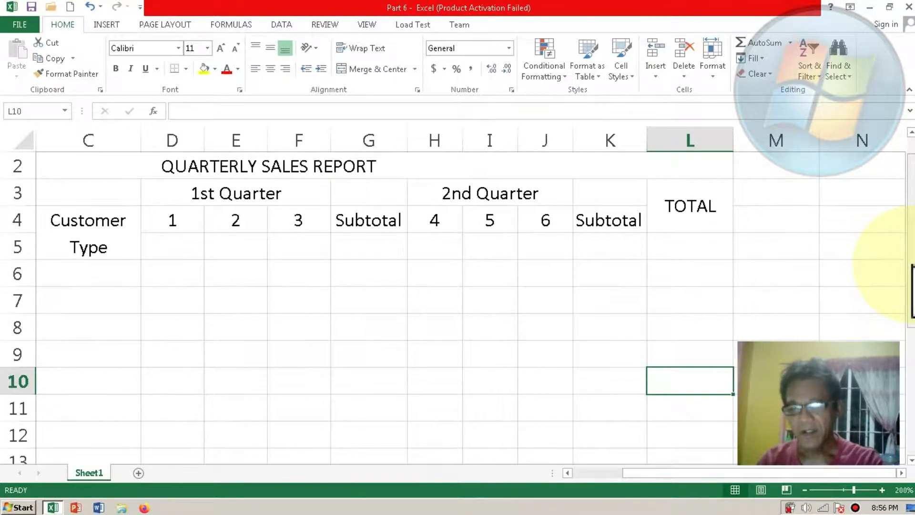
{"action": "left_click_drag", "start_coordinate": [912, 265], "coordinate": [912, 262]}
{"action": "left_click", "coordinate": [685, 405]}
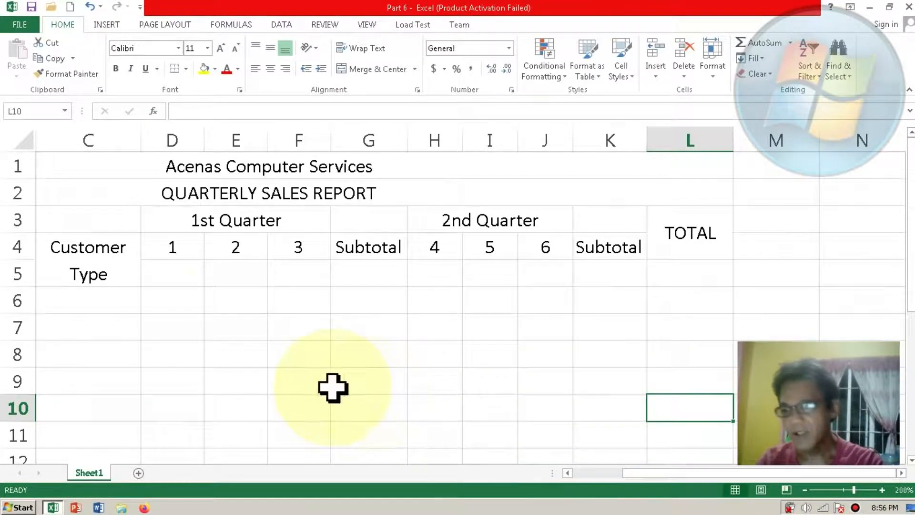
{"action": "left_click", "coordinate": [51, 219], "text": "shift"}
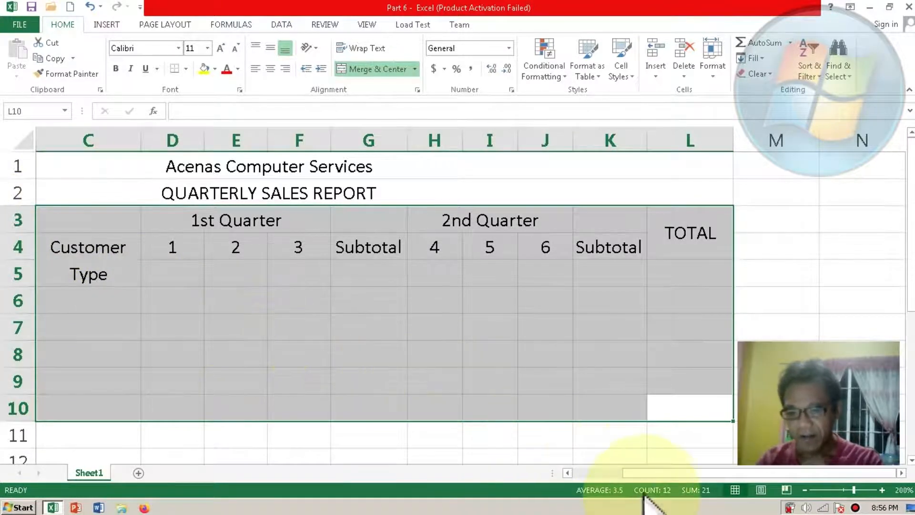
{"action": "left_click_drag", "start_coordinate": [640, 472], "coordinate": [579, 481]}
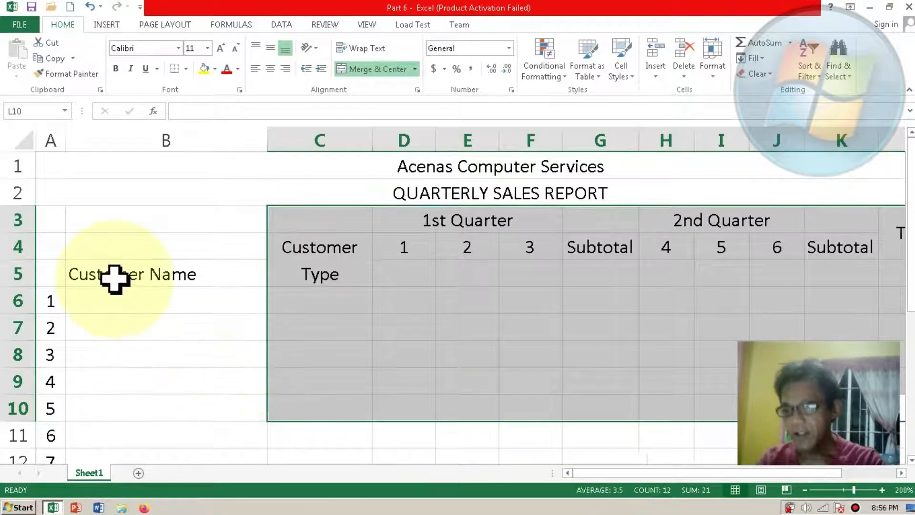
{"action": "left_click", "coordinate": [52, 228], "text": "shift"}
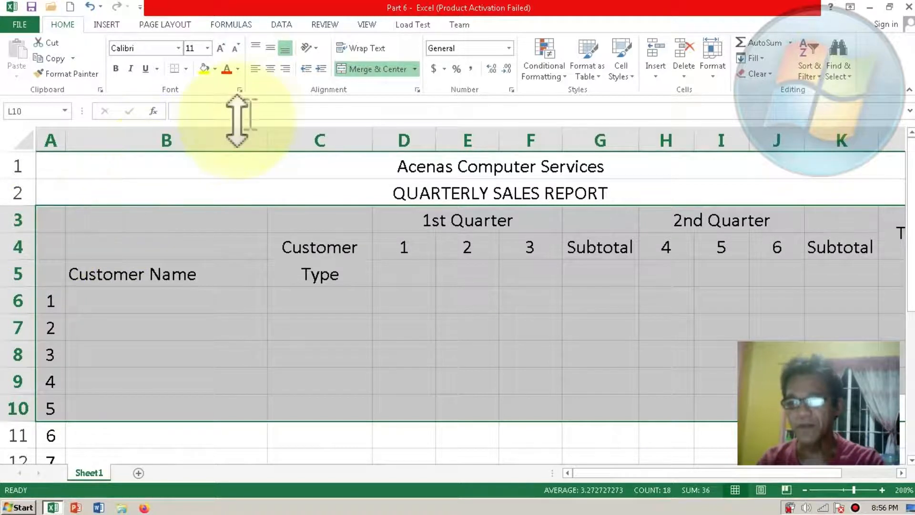
{"action": "left_click", "coordinate": [186, 69]}
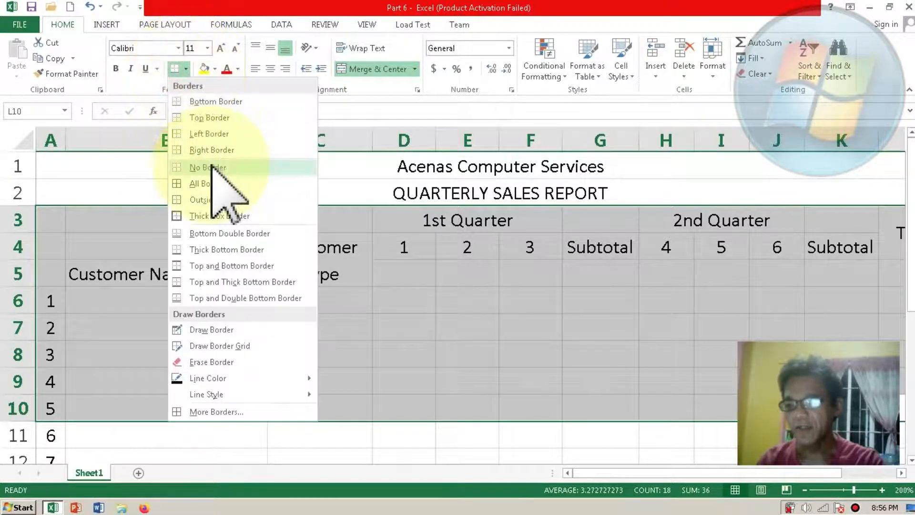
{"action": "left_click", "coordinate": [215, 184]}
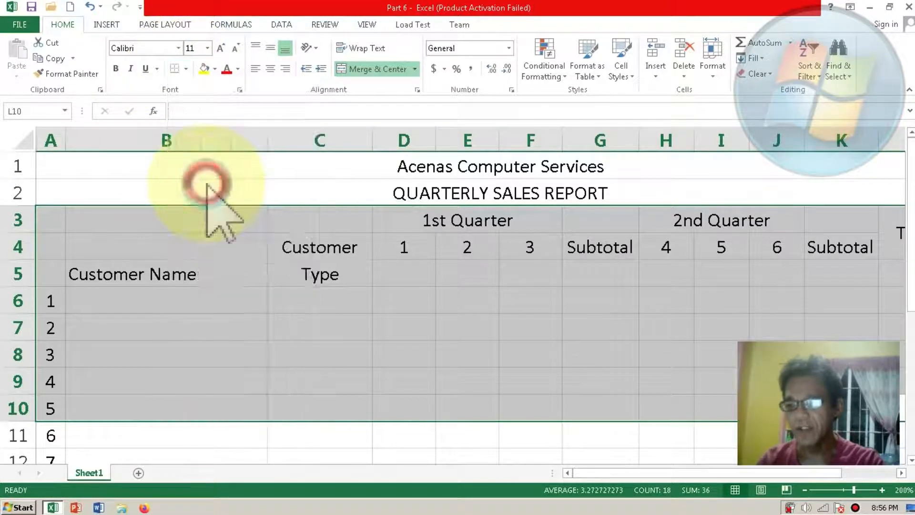
{"action": "scroll", "coordinate": [207, 183], "scroll_direction": "right", "scroll_amount": 3}
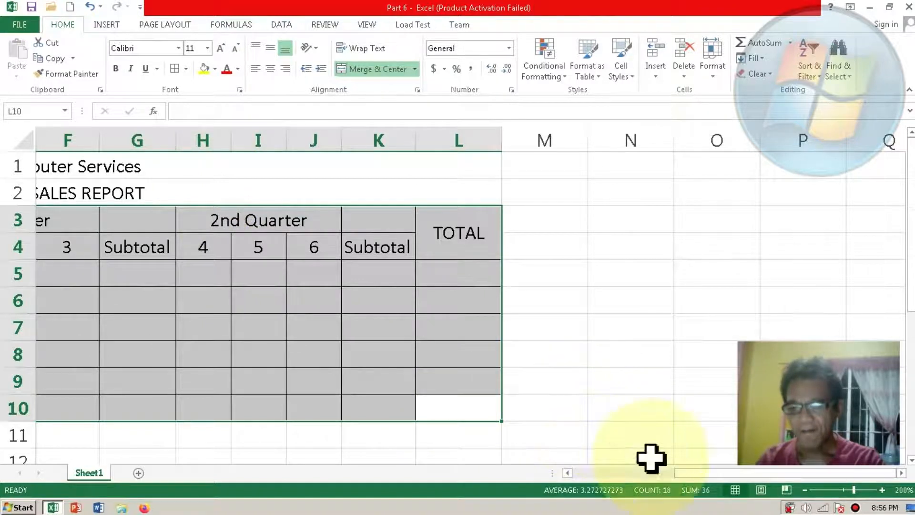
{"action": "left_click_drag", "start_coordinate": [685, 472], "coordinate": [500, 472]}
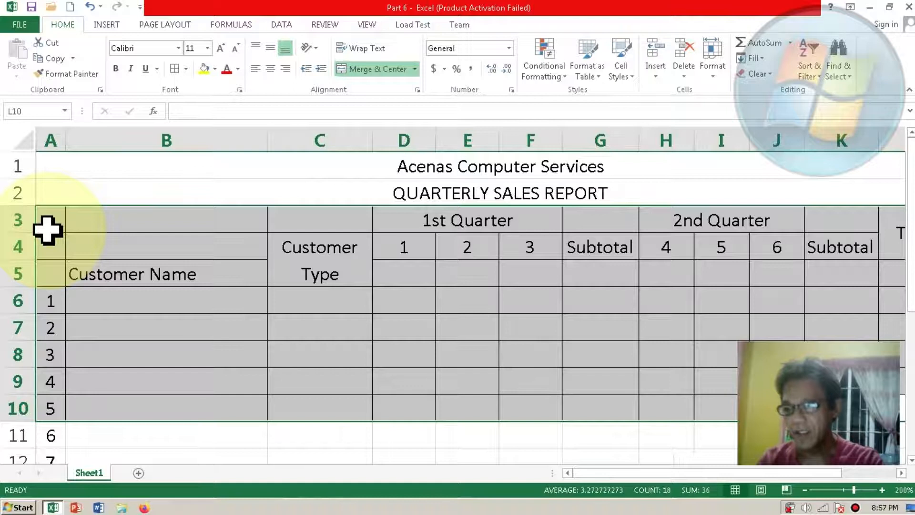
Step: Merge and center the Customer Name heading across A3:B5 and align it vertically in the middle
{"action": "left_click", "coordinate": [100, 279]}
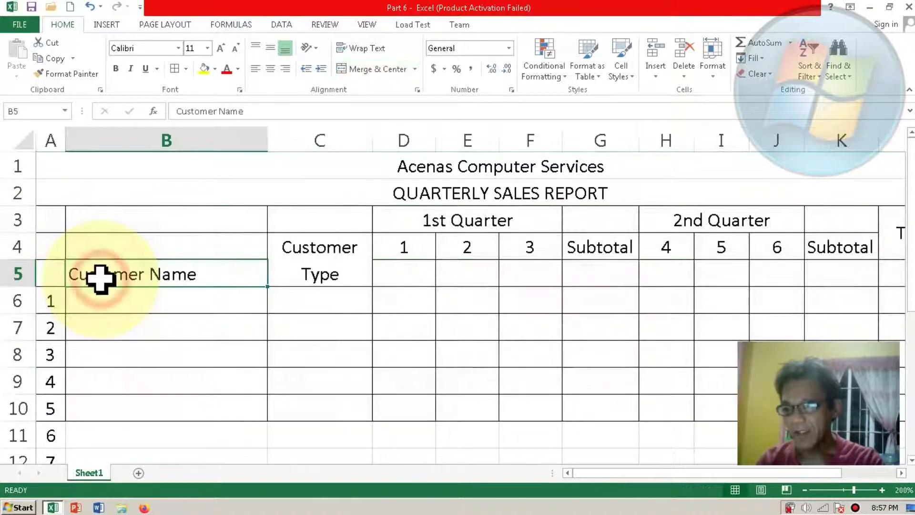
{"action": "left_click", "coordinate": [50, 224]}
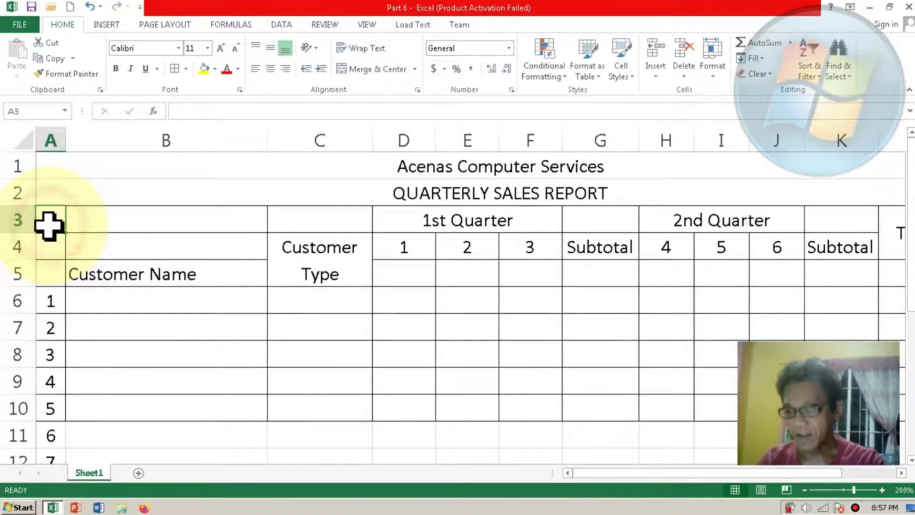
{"action": "left_click", "coordinate": [246, 280], "text": "shift"}
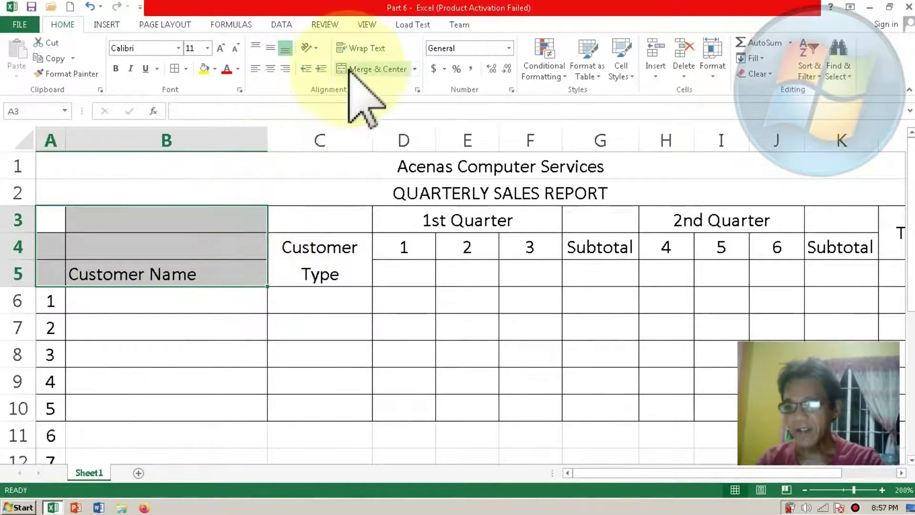
{"action": "left_click", "coordinate": [376, 69]}
{"action": "left_click", "coordinate": [361, 46]}
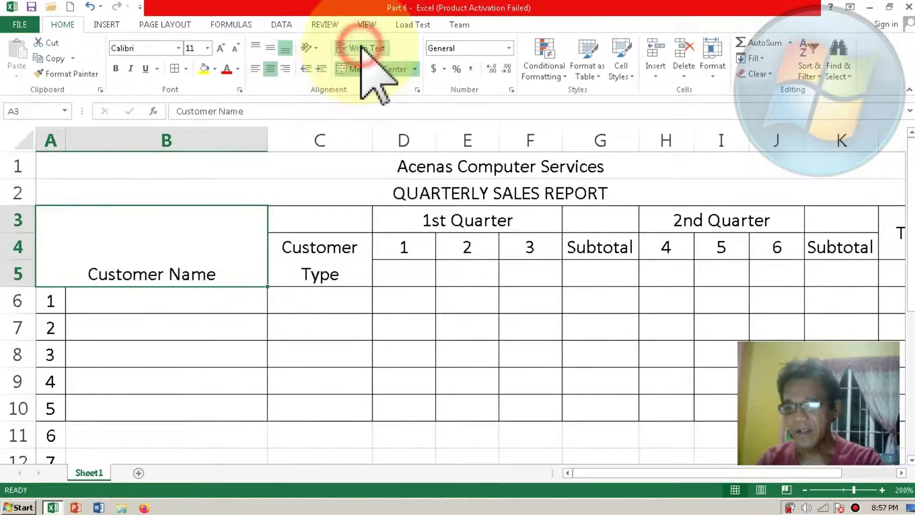
{"action": "left_click", "coordinate": [361, 46]}
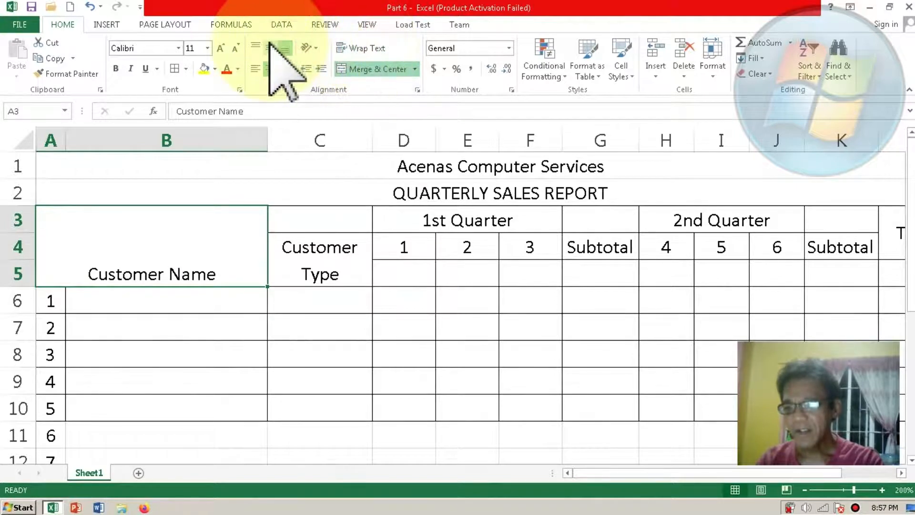
{"action": "left_click", "coordinate": [270, 48]}
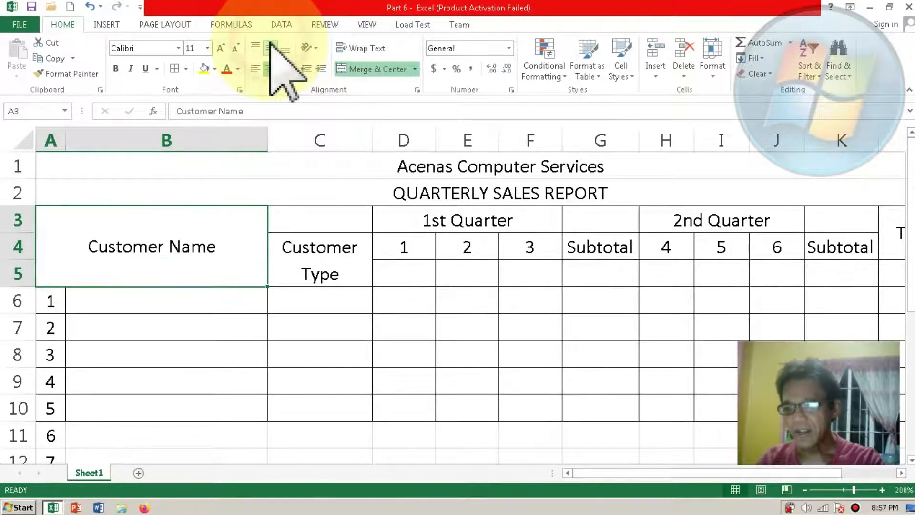
Step: Extend the Customer Type heading's merge to C3:C5, centred, with wrapped text and middle vertical alignment
{"action": "left_click", "coordinate": [323, 228]}
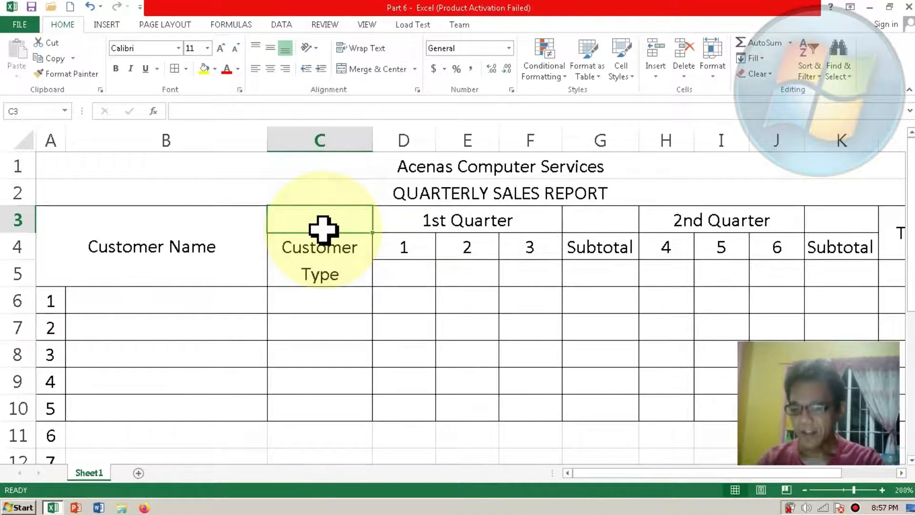
{"action": "left_click", "coordinate": [339, 274], "text": "shift"}
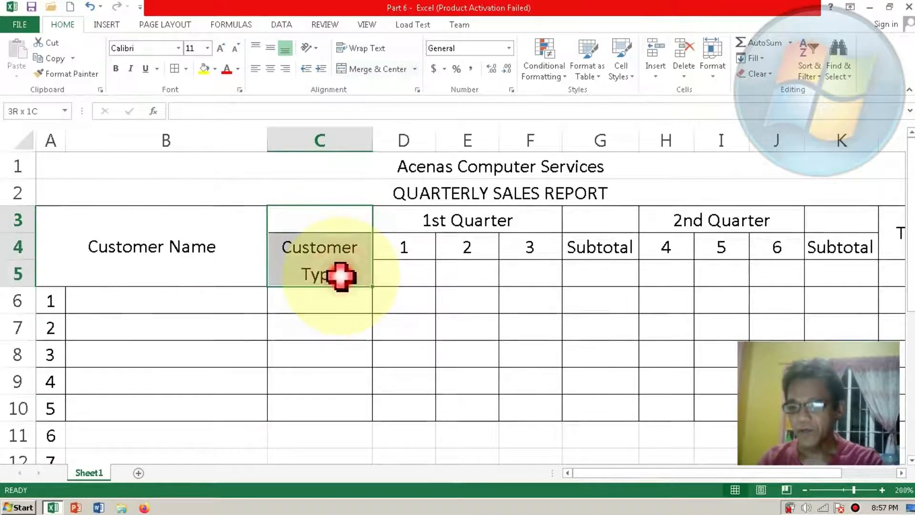
{"action": "left_click", "coordinate": [367, 69]}
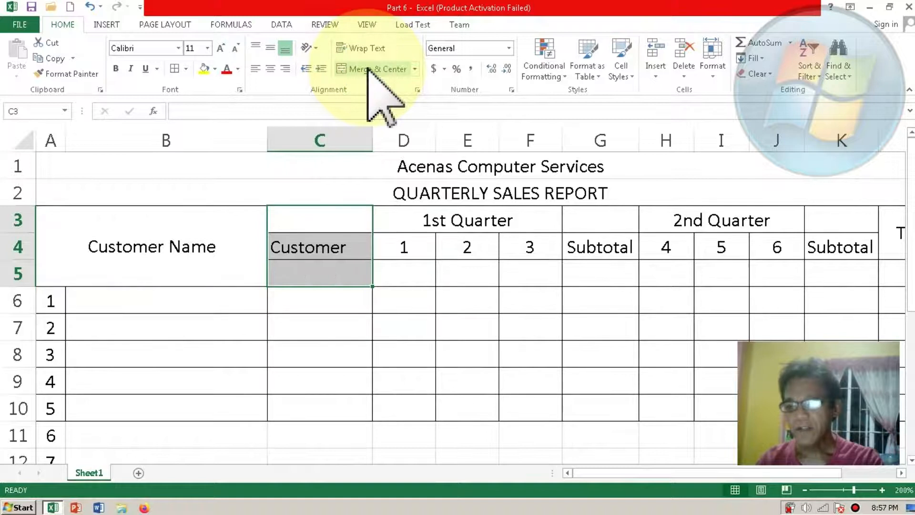
{"action": "left_click", "coordinate": [376, 48]}
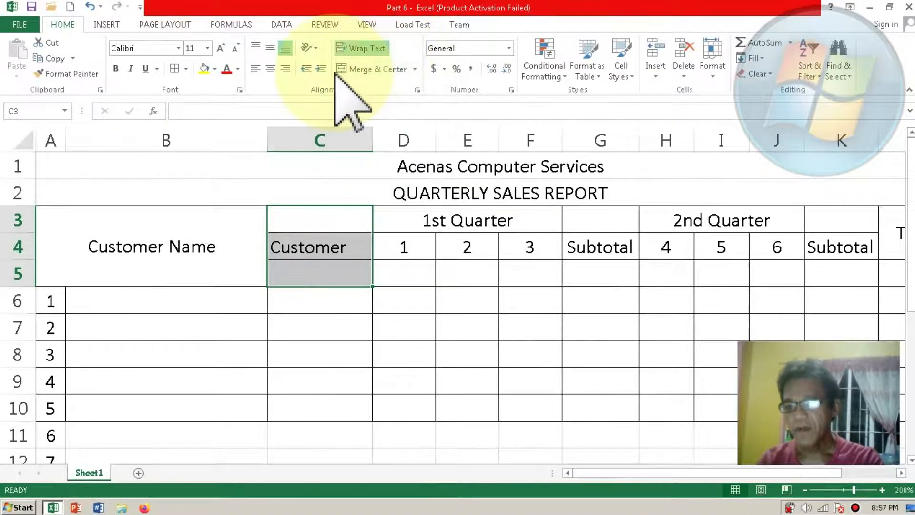
{"action": "left_click", "coordinate": [355, 70]}
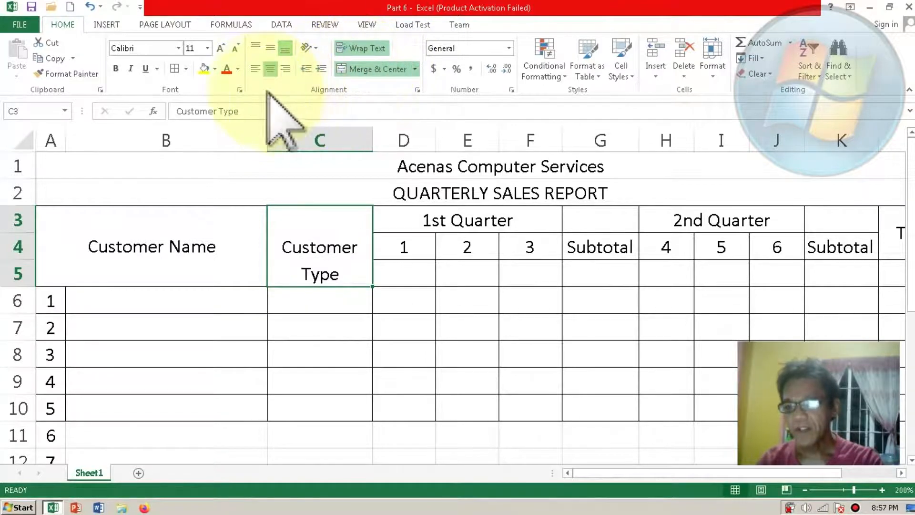
{"action": "left_click", "coordinate": [270, 47]}
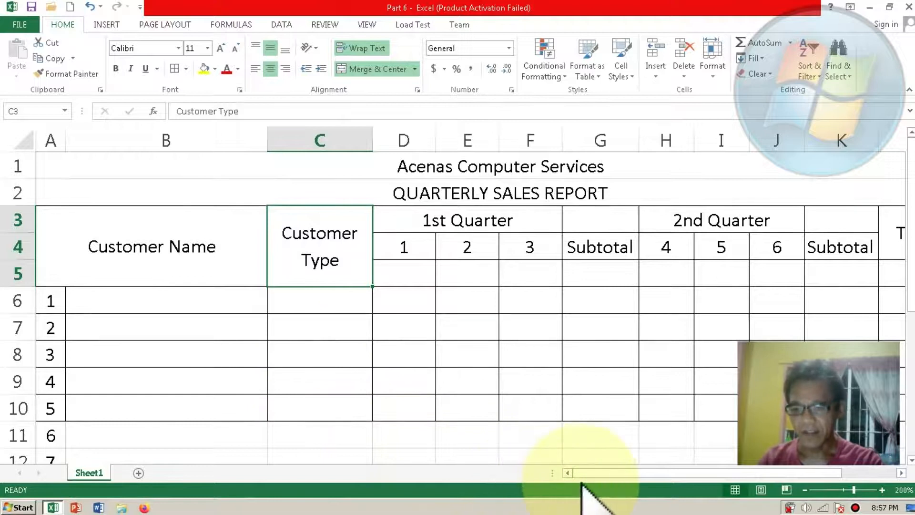
{"action": "mouse_move", "coordinate": [587, 473]}
{"action": "left_mouse_down"}
{"action": "mouse_move", "coordinate": [664, 474]}
{"action": "mouse_move", "coordinate": [576, 479]}
{"action": "left_mouse_up"}
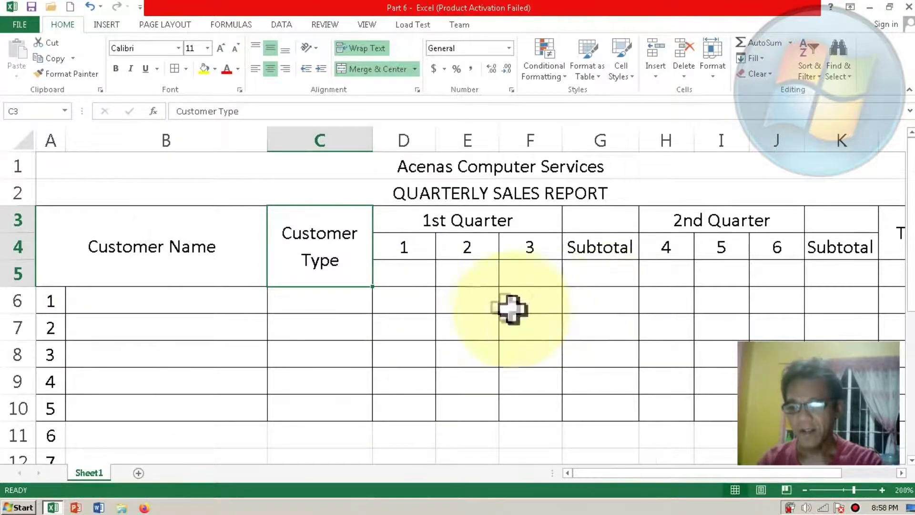
Step: Fill in customer 1's name in B6 and set the customer type in C6 to Cash
{"action": "left_click", "coordinate": [218, 303]}
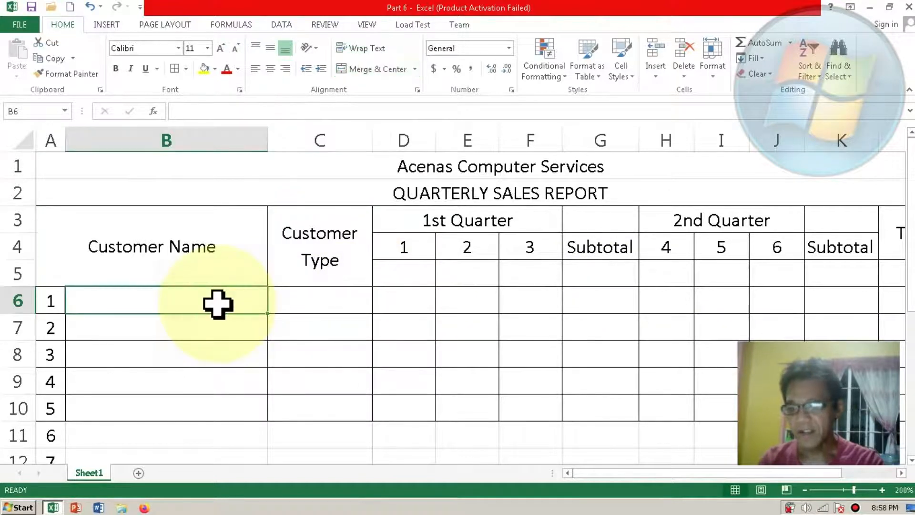
{"action": "type", "text": "Genmae"}
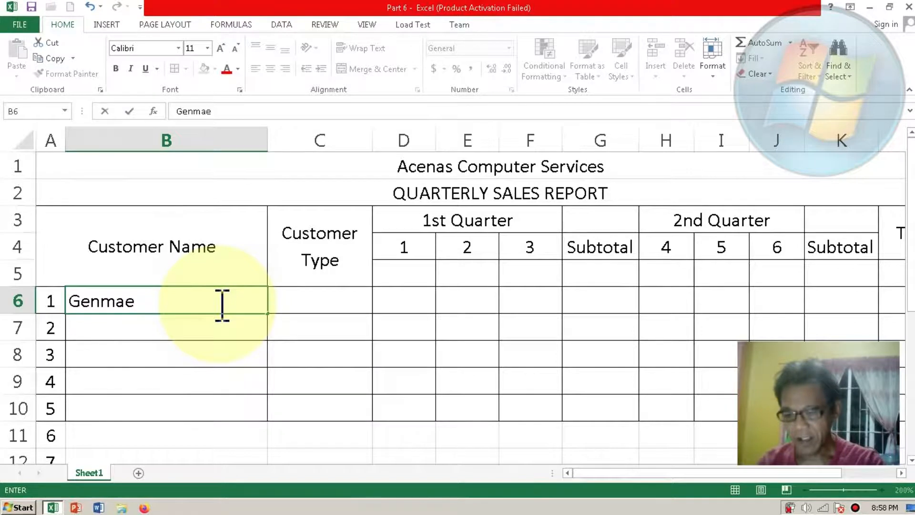
{"action": "key", "text": "Tab"}
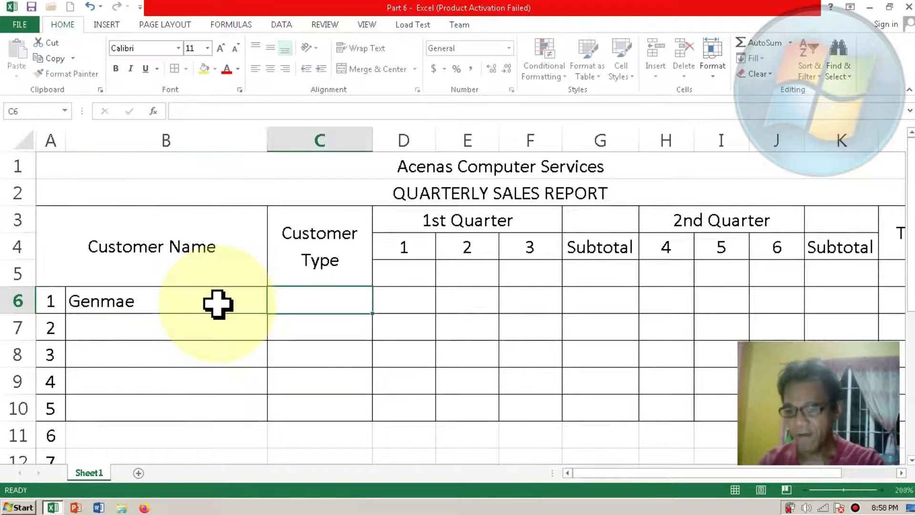
{"action": "type", "text": "Cash"}
{"action": "left_click", "coordinate": [313, 305]}
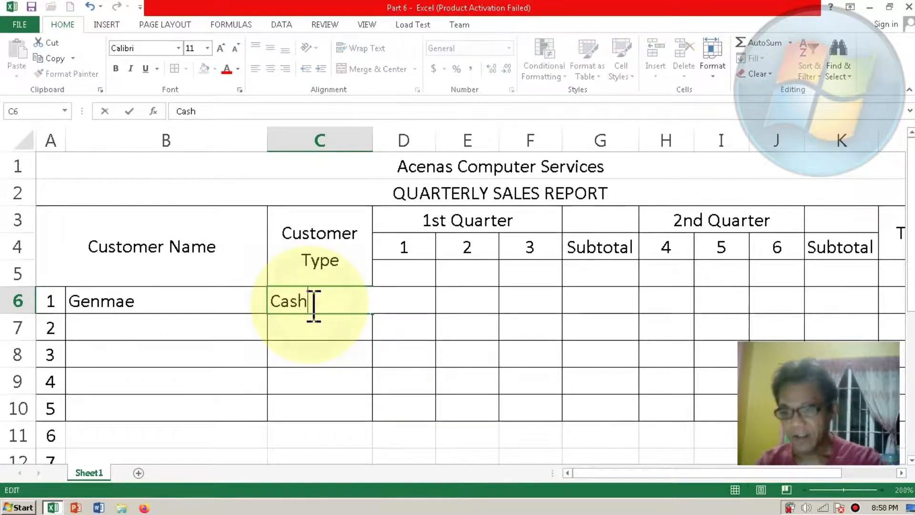
{"action": "key", "text": "Tab"}
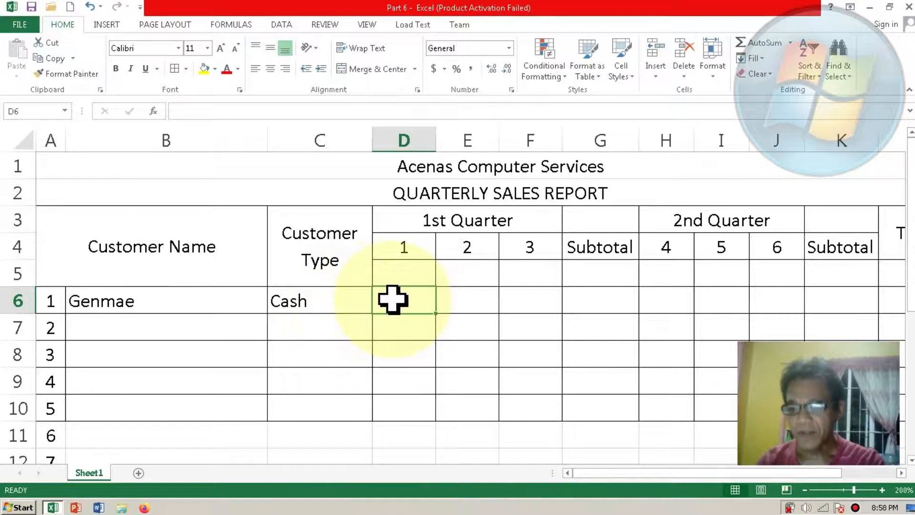
Step: Enter customer 1's first-quarter sales of 100, 300 and 700 in D6:F6
{"action": "type", "text": "100"}
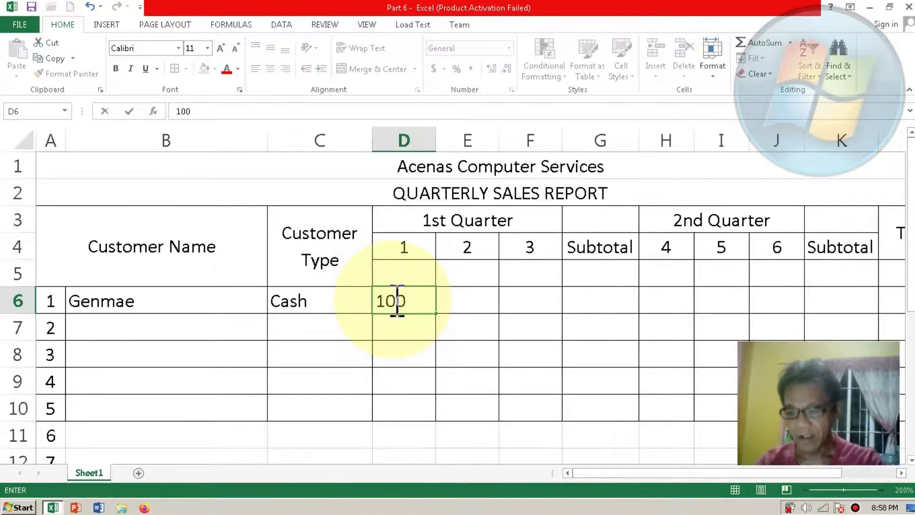
{"action": "key", "text": "Tab"}
{"action": "type", "text": "300"}
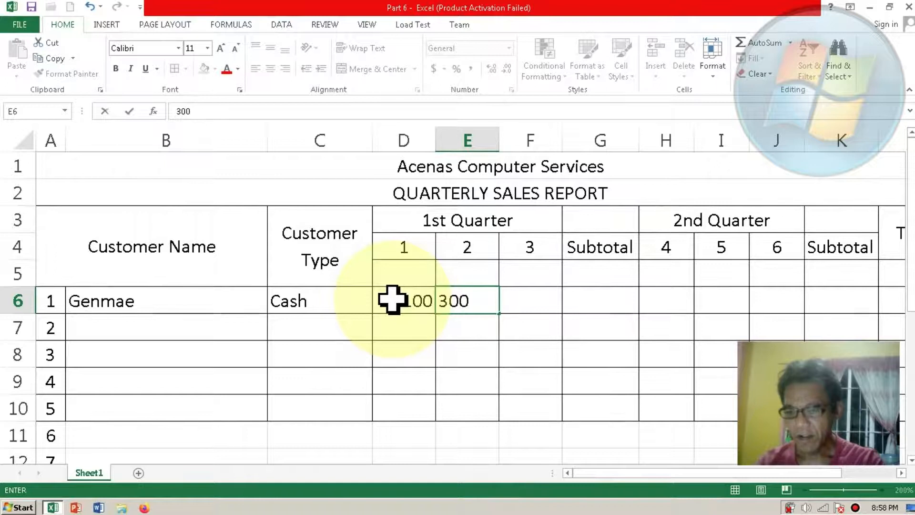
{"action": "key", "text": "Tab"}
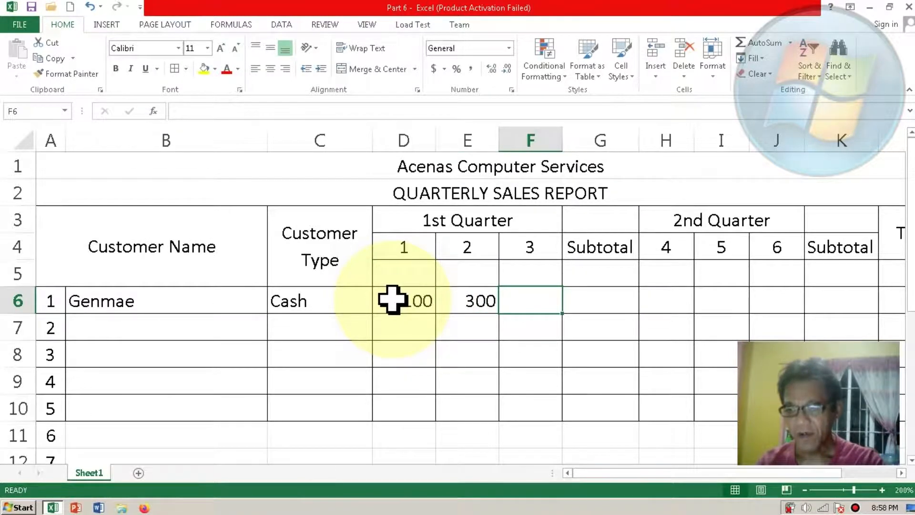
{"action": "type", "text": "700"}
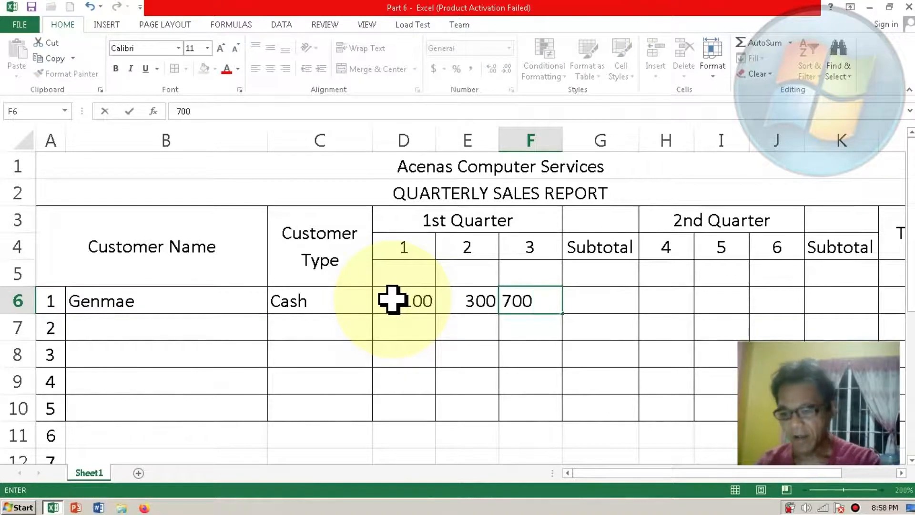
{"action": "key", "text": "Tab"}
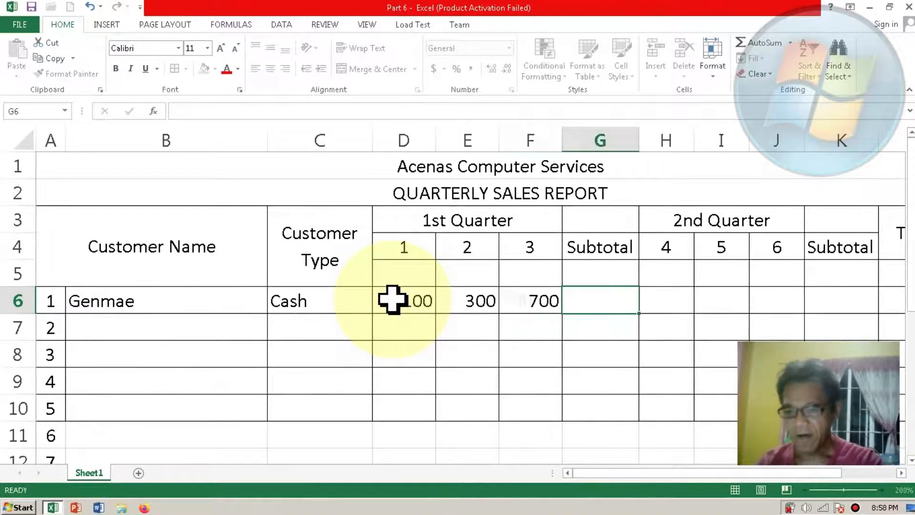
Step: Insert an AutoSum of D6:F6 in the first-quarter Subtotal cell G6
{"action": "left_click", "coordinate": [580, 307]}
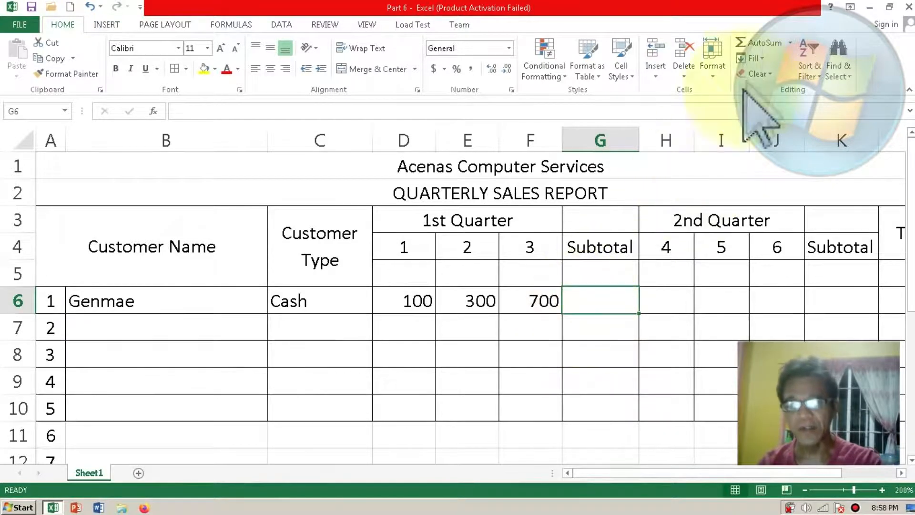
{"action": "left_click", "coordinate": [761, 43]}
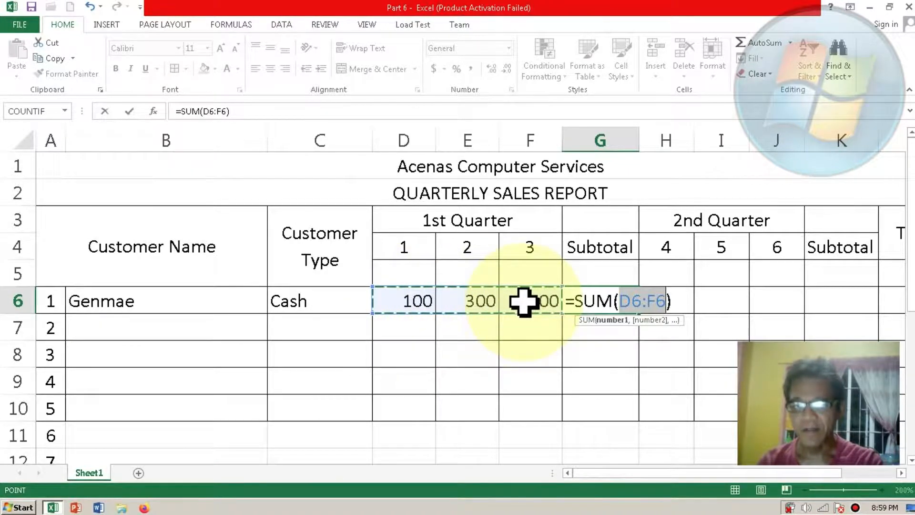
{"action": "key", "text": "Return"}
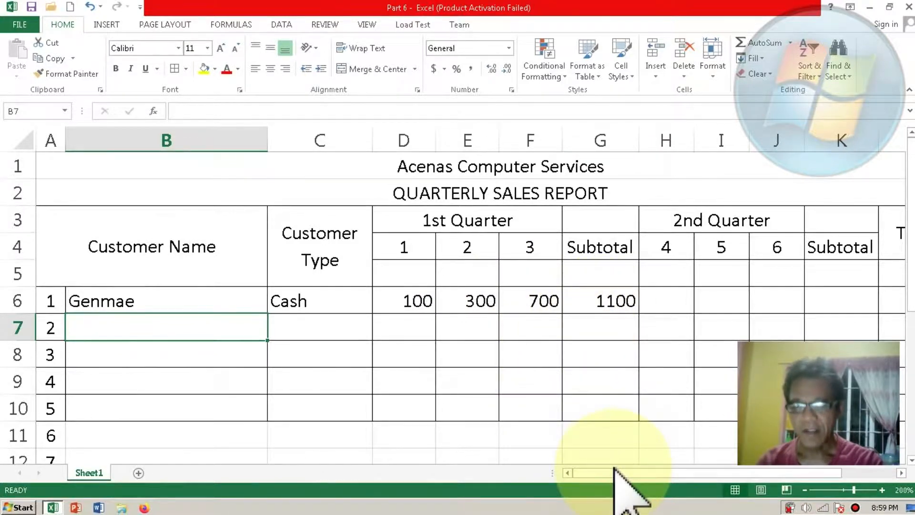
Step: Enter customer 1's second-quarter sales of 500, 200 and 400 in H6:J6
{"action": "left_click_drag", "start_coordinate": [615, 473], "coordinate": [665, 474]}
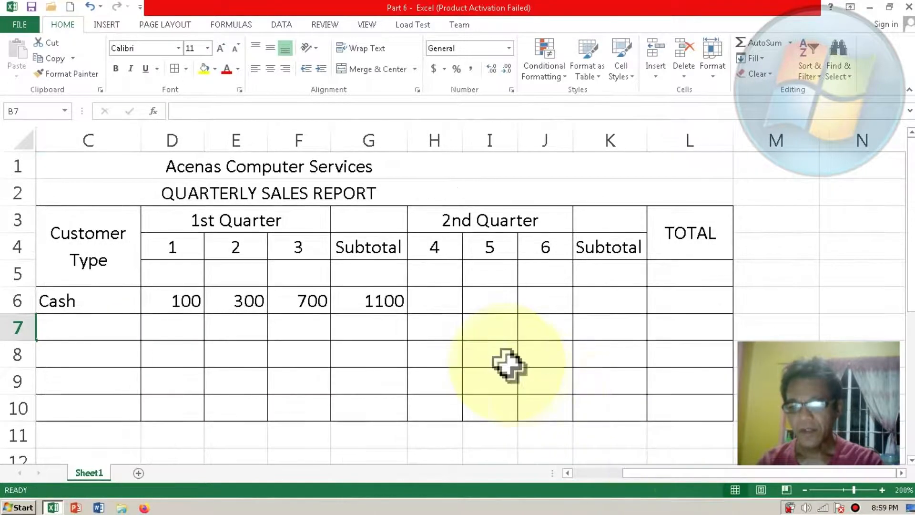
{"action": "left_click", "coordinate": [440, 307]}
{"action": "type", "text": "500"}
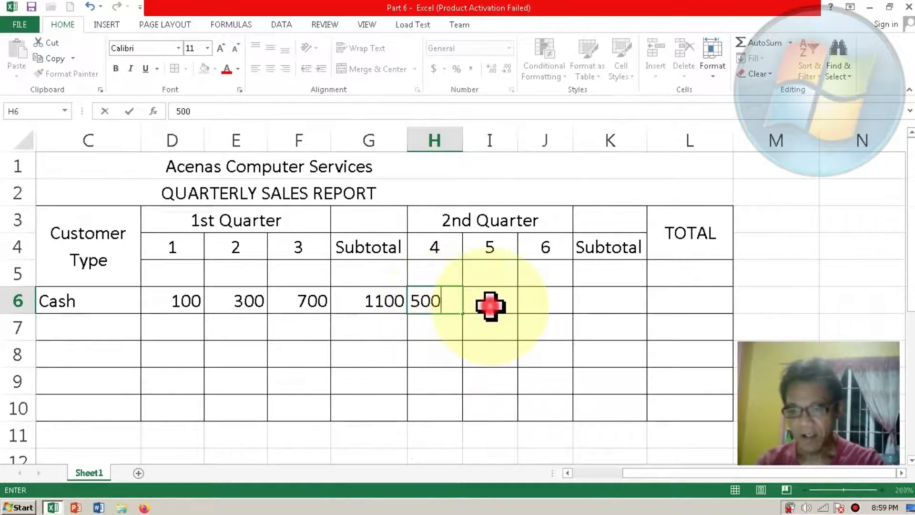
{"action": "left_click", "coordinate": [491, 305]}
{"action": "type", "text": "200"}
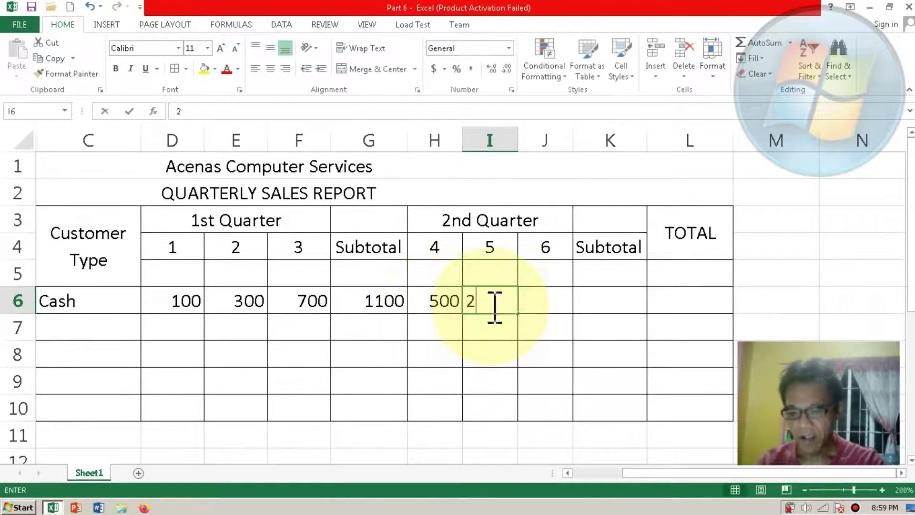
{"action": "left_click", "coordinate": [533, 299]}
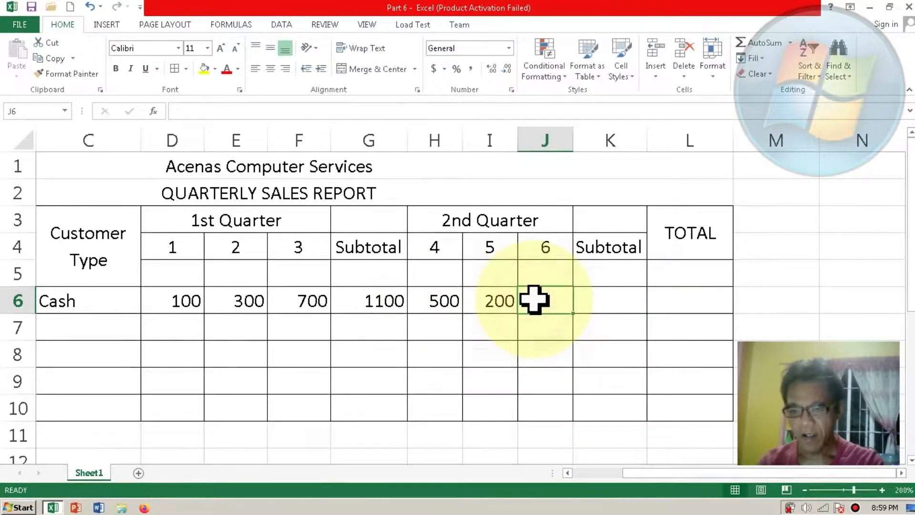
{"action": "type", "text": "400"}
Step: Calculate the second-quarter Subtotal in K6 with AutoSum, using the range H6:J6
{"action": "left_click", "coordinate": [596, 299]}
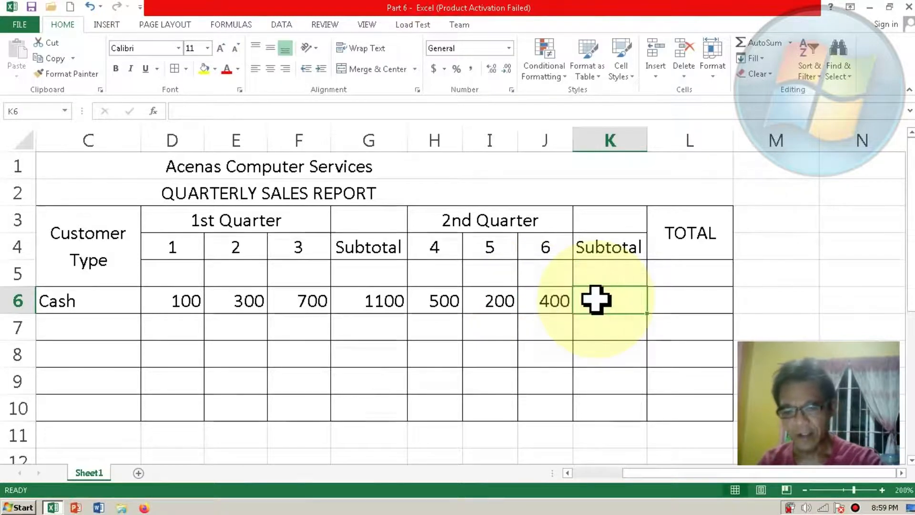
{"action": "left_click", "coordinate": [758, 44]}
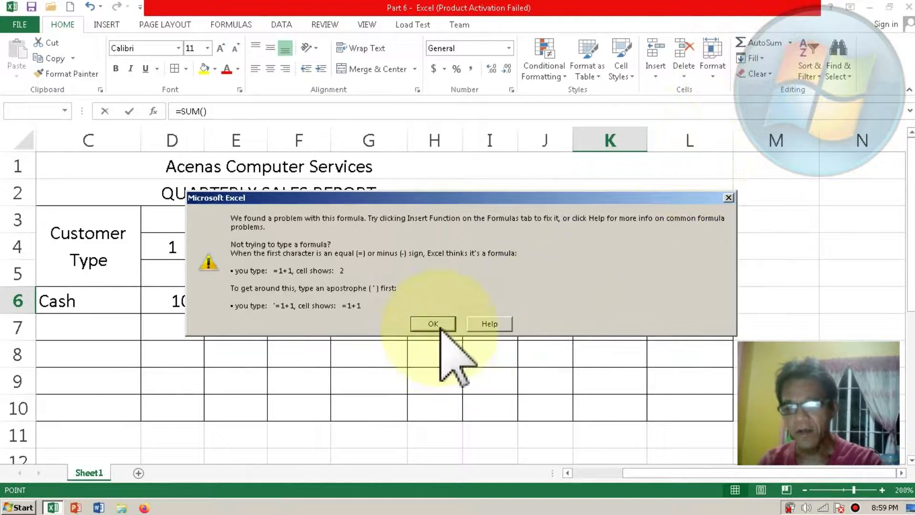
{"action": "left_click", "coordinate": [439, 324]}
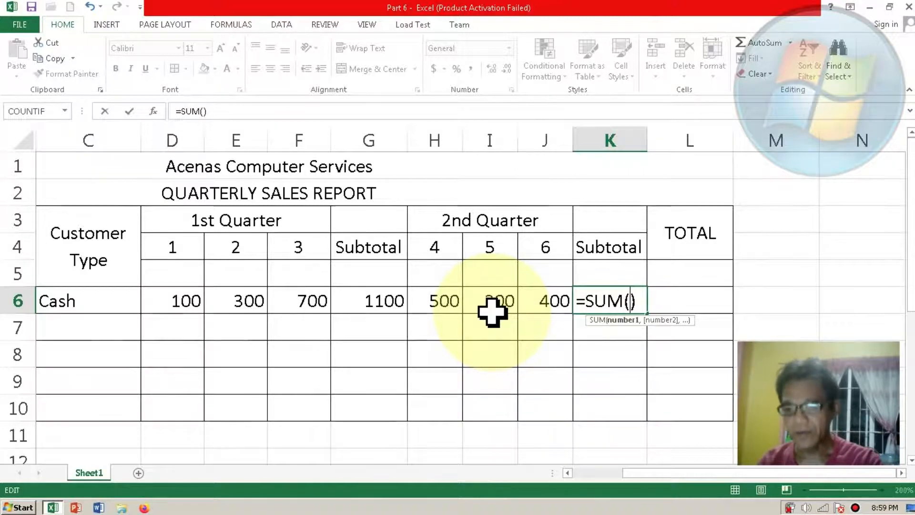
{"action": "left_click", "coordinate": [436, 301]}
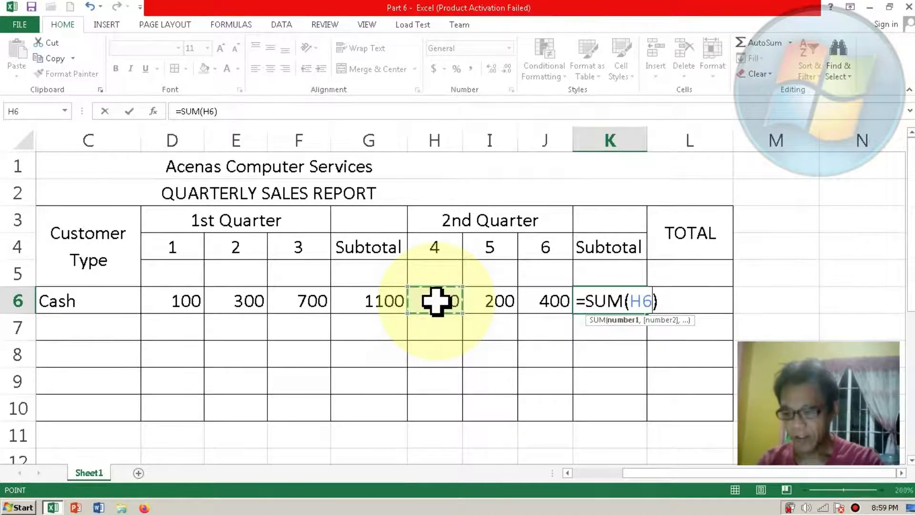
{"action": "left_click", "coordinate": [549, 301], "text": "shift"}
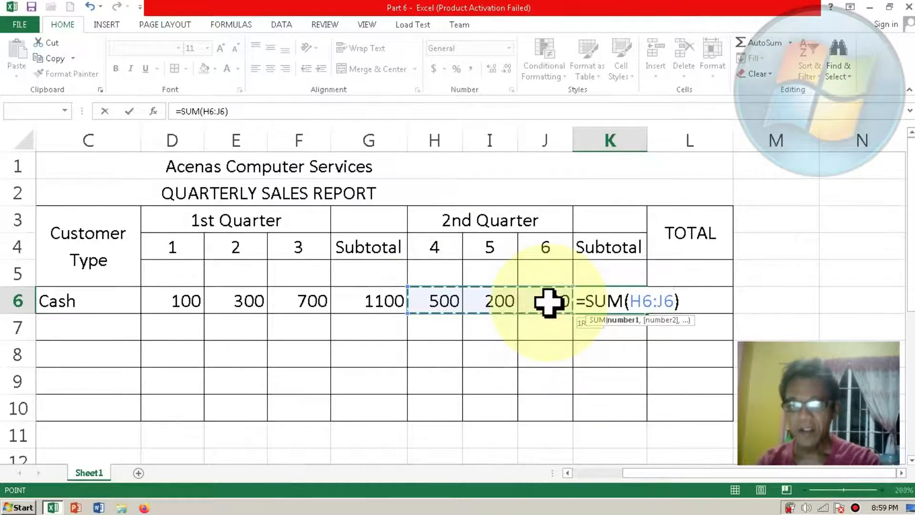
{"action": "key", "text": "Return"}
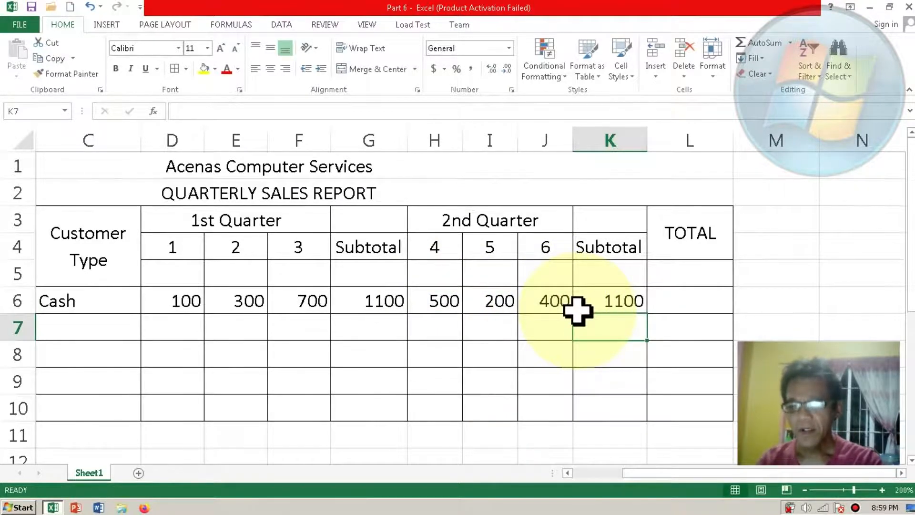
Step: Add both quarterly subtotals in TOTAL cell L6 with the formula =G6+K6, and check the formula in G6
{"action": "left_click", "coordinate": [671, 304]}
{"action": "type", "text": "="}
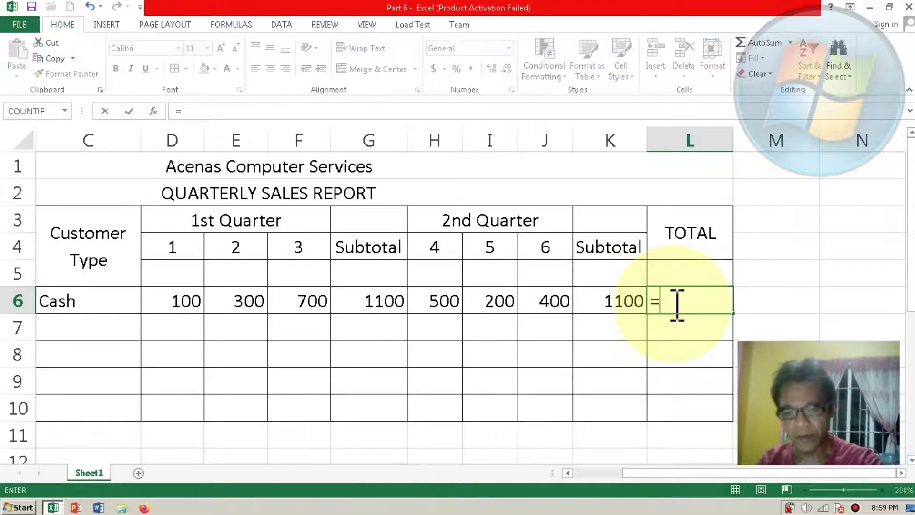
{"action": "left_click", "coordinate": [391, 300]}
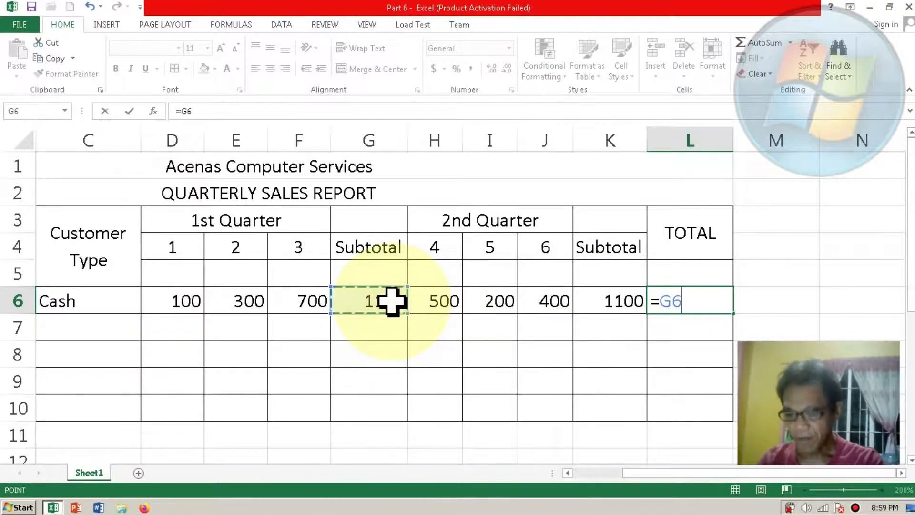
{"action": "type", "text": "+"}
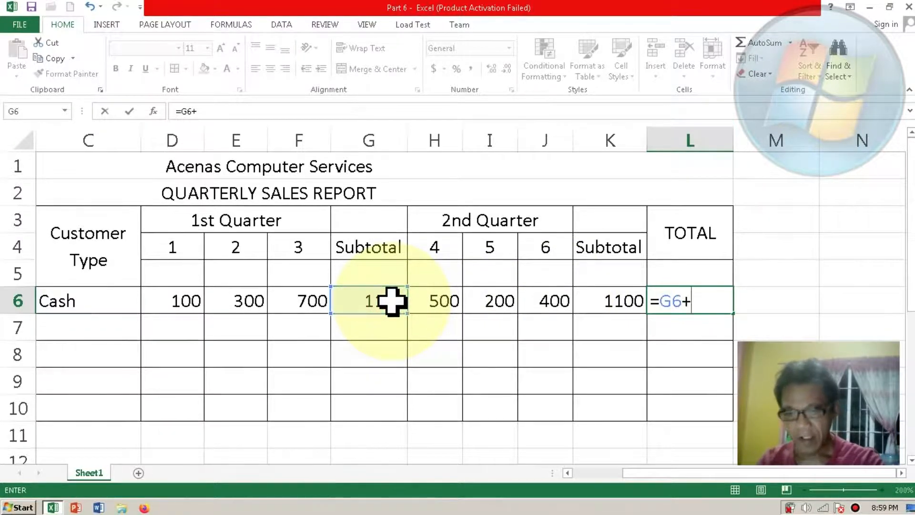
{"action": "left_click", "coordinate": [599, 298]}
{"action": "key", "text": "Return"}
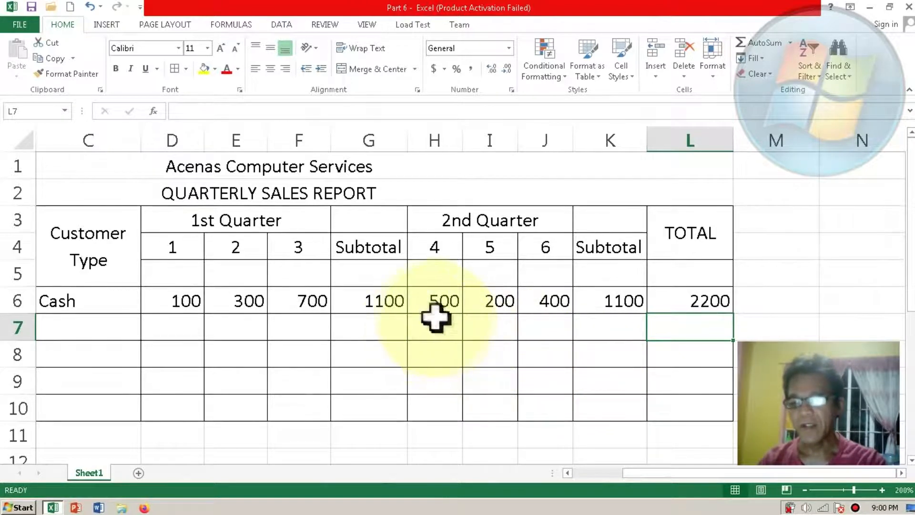
{"action": "left_click", "coordinate": [379, 297]}
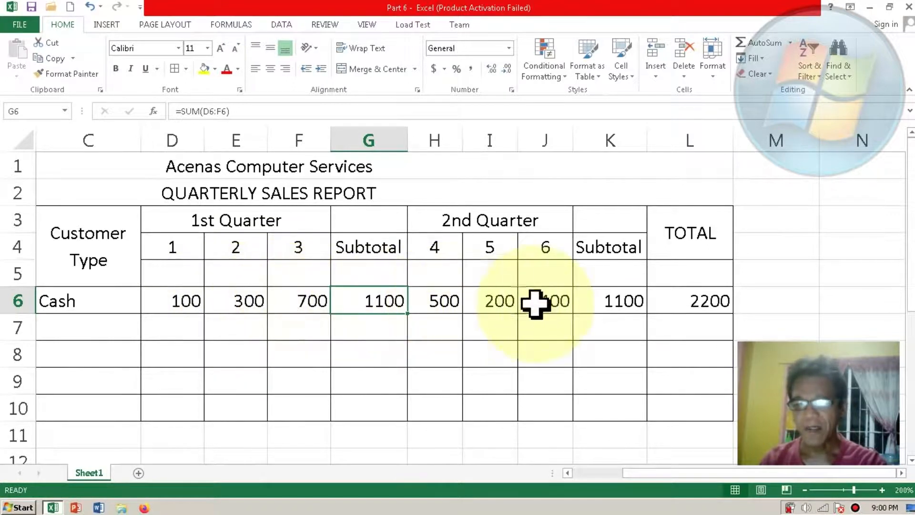
Step: Check the formulas in K6 and L6, and change customer 1's month 2 sales in E6 to 250
{"action": "left_click", "coordinate": [611, 303]}
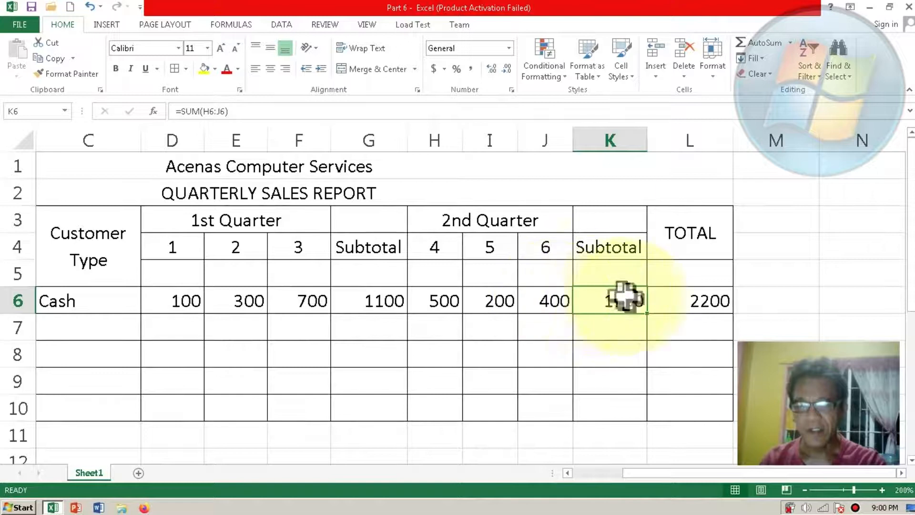
{"action": "left_click", "coordinate": [662, 301]}
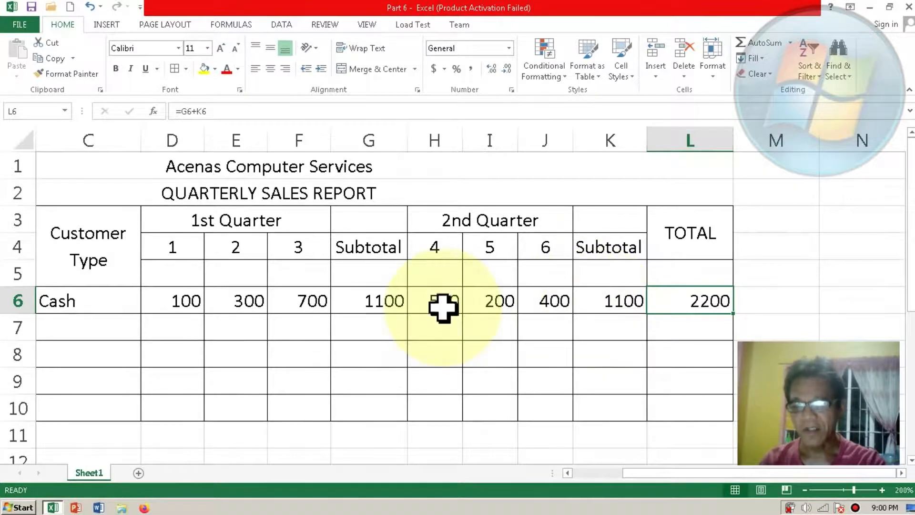
{"action": "left_click", "coordinate": [254, 302]}
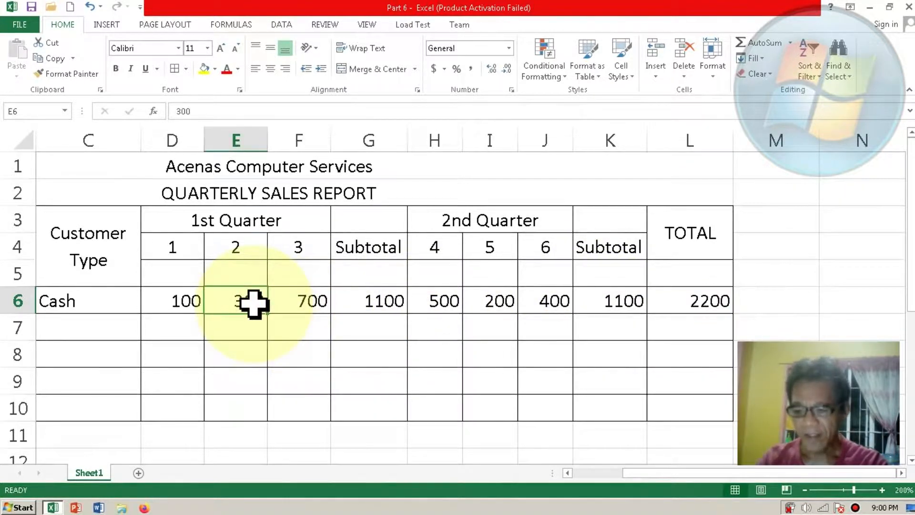
{"action": "type", "text": "25"}
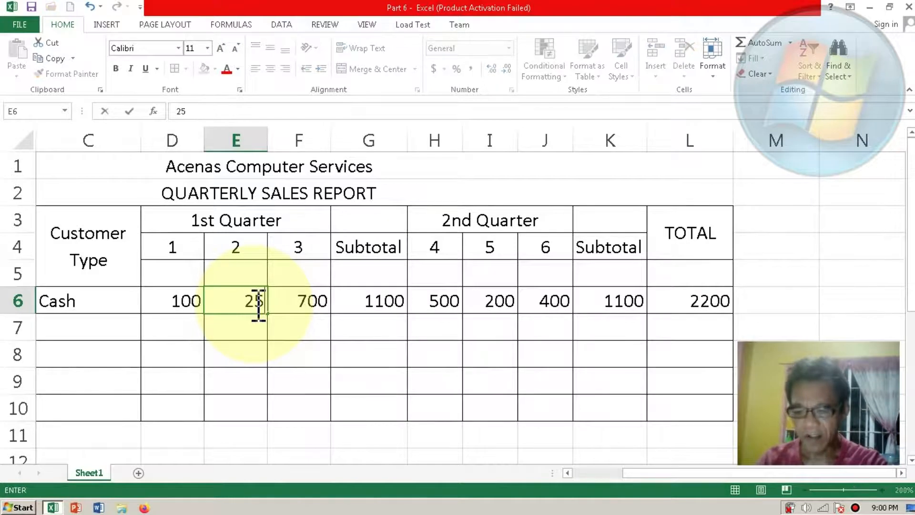
{"action": "type", "text": "0"}
{"action": "key", "text": "Return"}
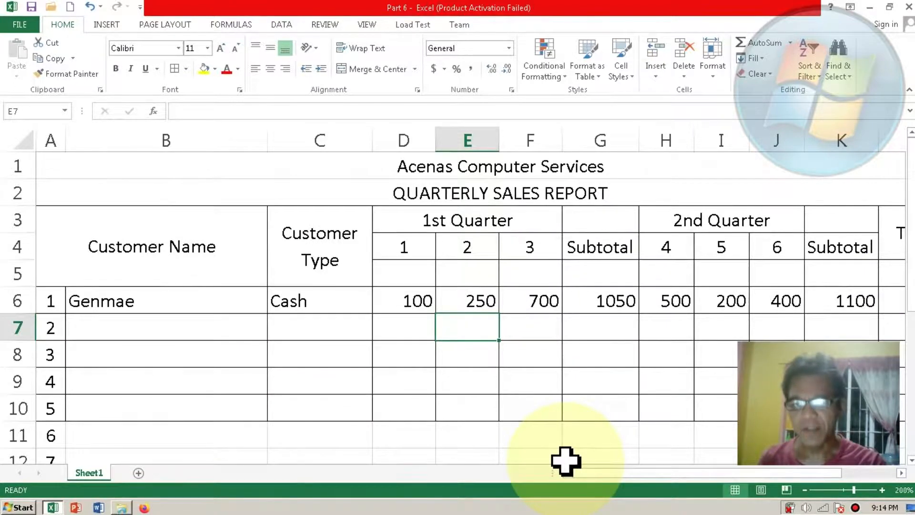
Step: Extend the merged, centred quarter headings over their Subtotal columns: 1st Quarter across D3:G3 and 2nd Quarter across H3:K3
{"action": "left_click", "coordinate": [409, 221]}
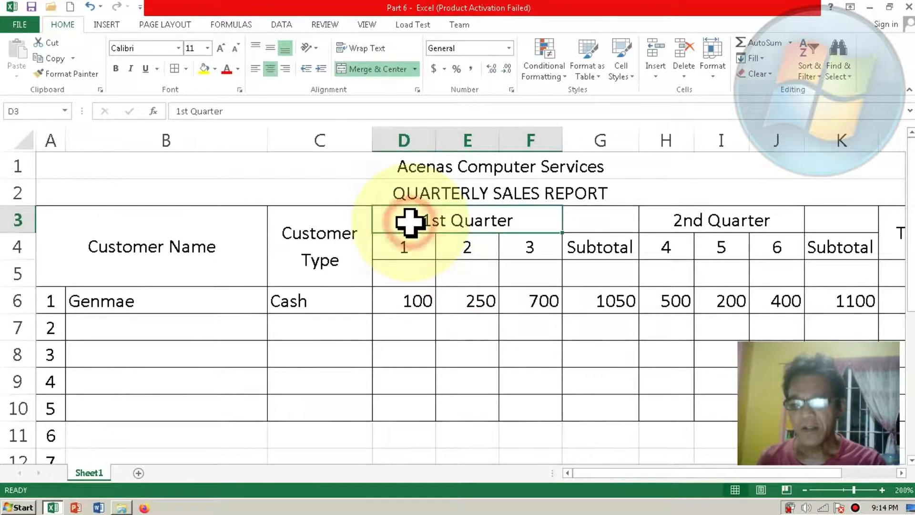
{"action": "left_click", "coordinate": [584, 220], "text": "shift"}
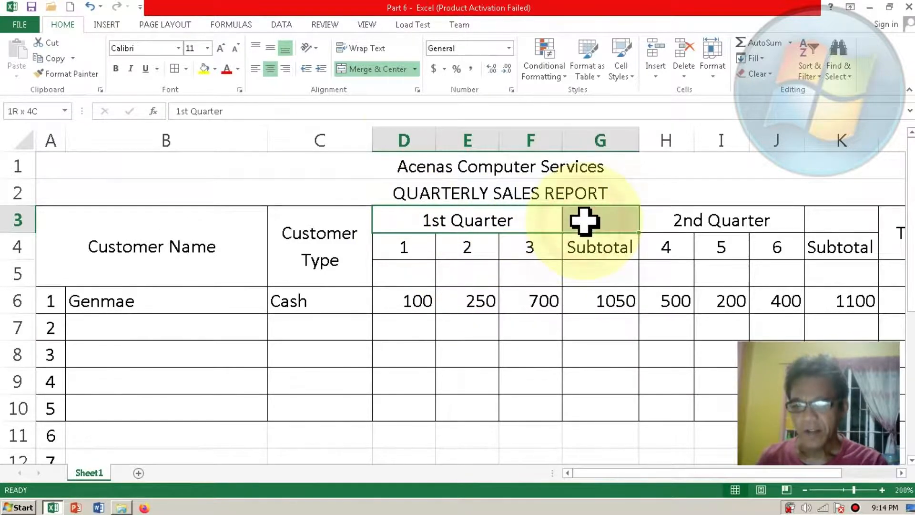
{"action": "left_click", "coordinate": [383, 69]}
{"action": "left_click", "coordinate": [381, 69]}
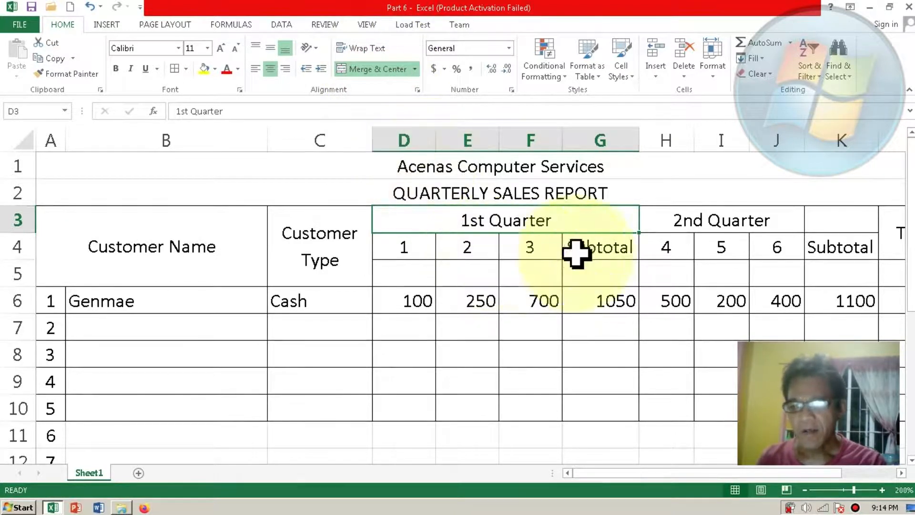
{"action": "left_click", "coordinate": [676, 224]}
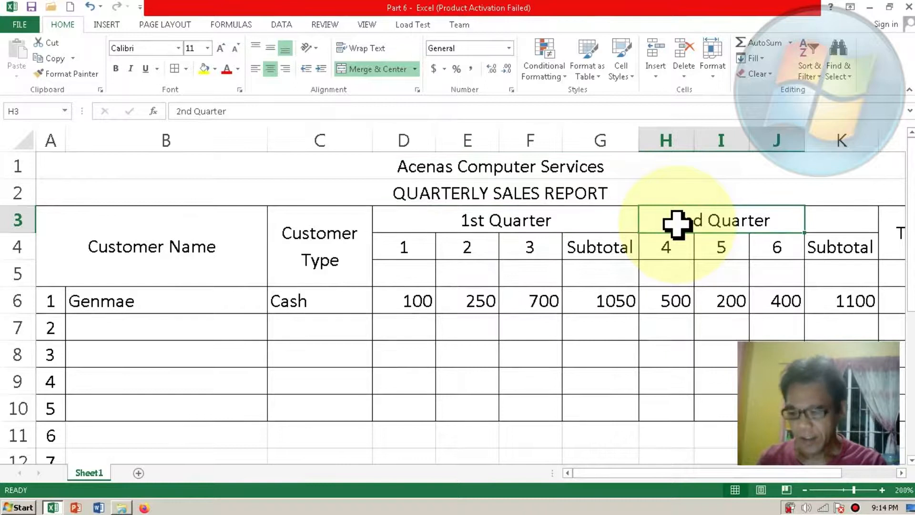
{"action": "left_click", "coordinate": [835, 219], "text": "shift"}
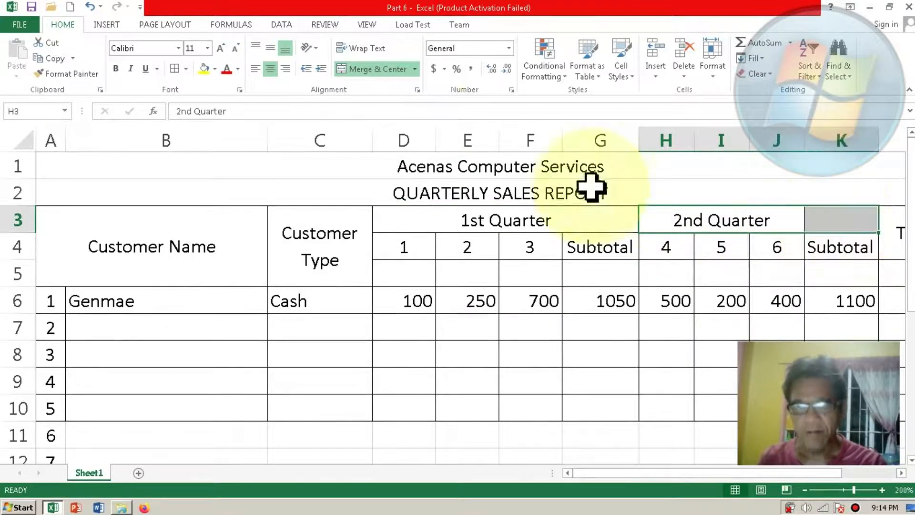
{"action": "left_click", "coordinate": [387, 68]}
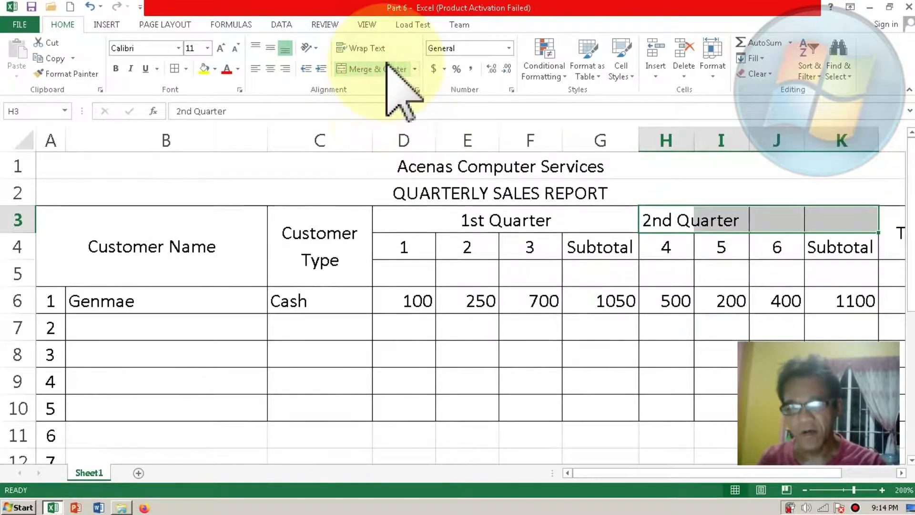
{"action": "left_click", "coordinate": [386, 67]}
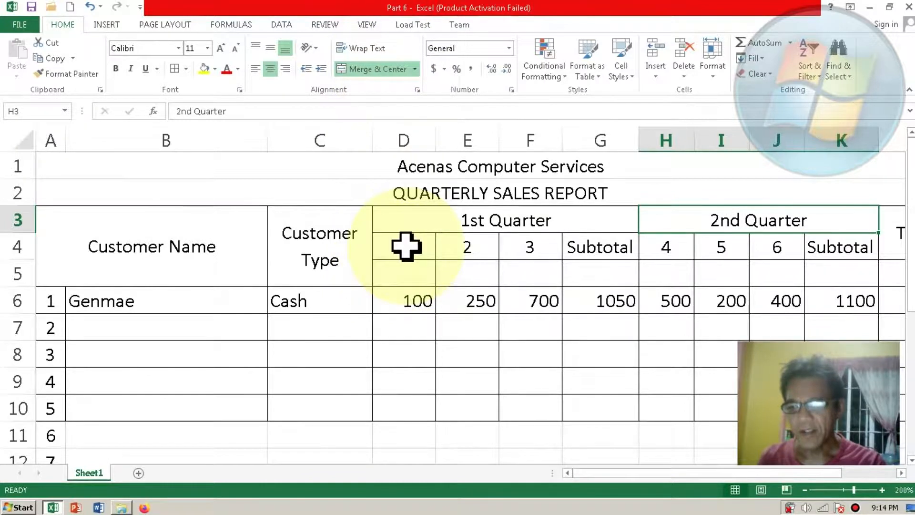
Step: Merge and centre the first-quarter column headings 1, 2, 3 and Subtotal individually over rows 4 and 5 in columns D to G
{"action": "left_click", "coordinate": [406, 246]}
{"action": "left_click_drag", "start_coordinate": [412, 275], "coordinate": [419, 271]}
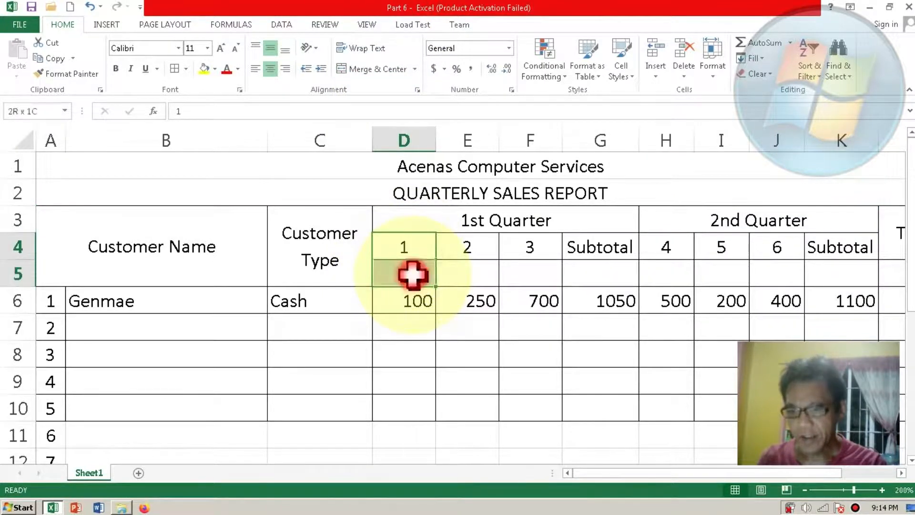
{"action": "left_click", "coordinate": [358, 68]}
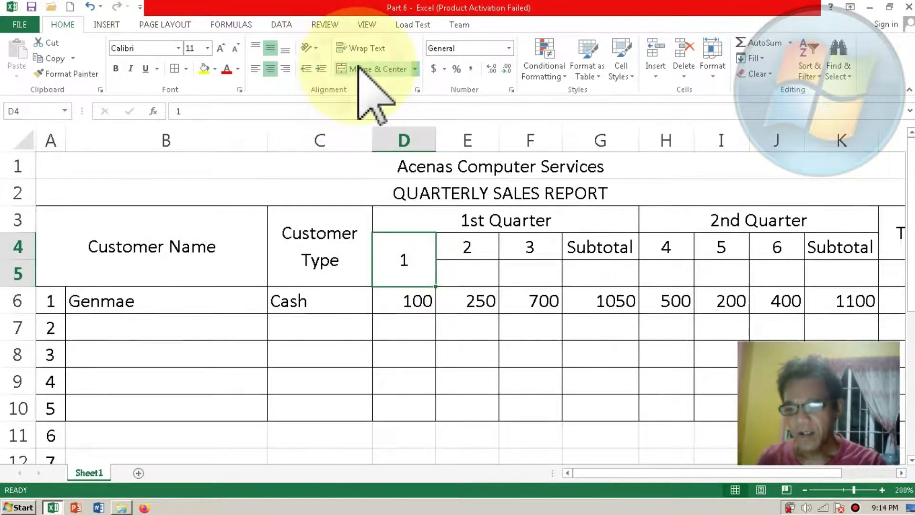
{"action": "left_click", "coordinate": [465, 243]}
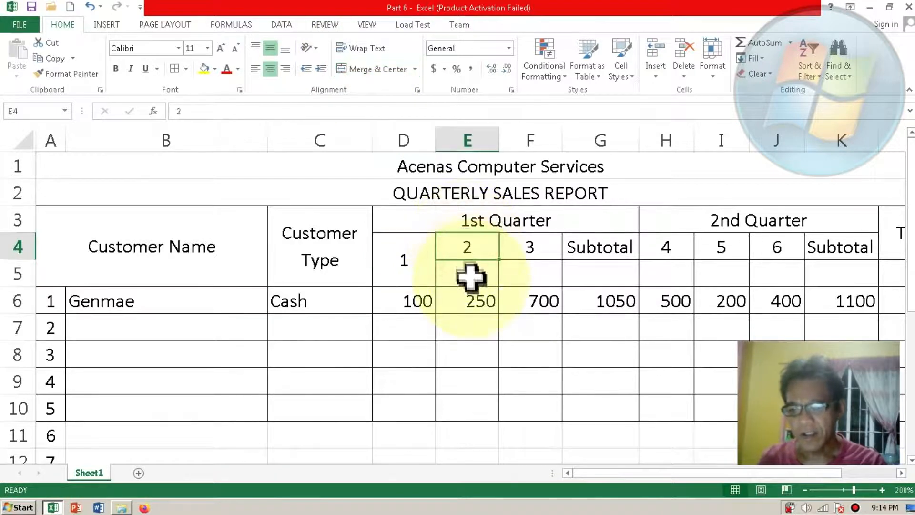
{"action": "left_click_drag", "start_coordinate": [471, 278], "coordinate": [469, 277]}
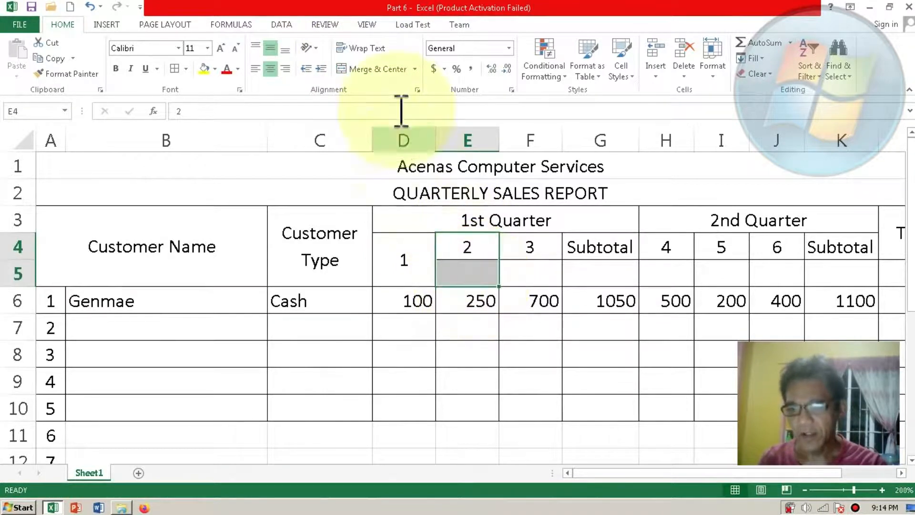
{"action": "left_click", "coordinate": [372, 69]}
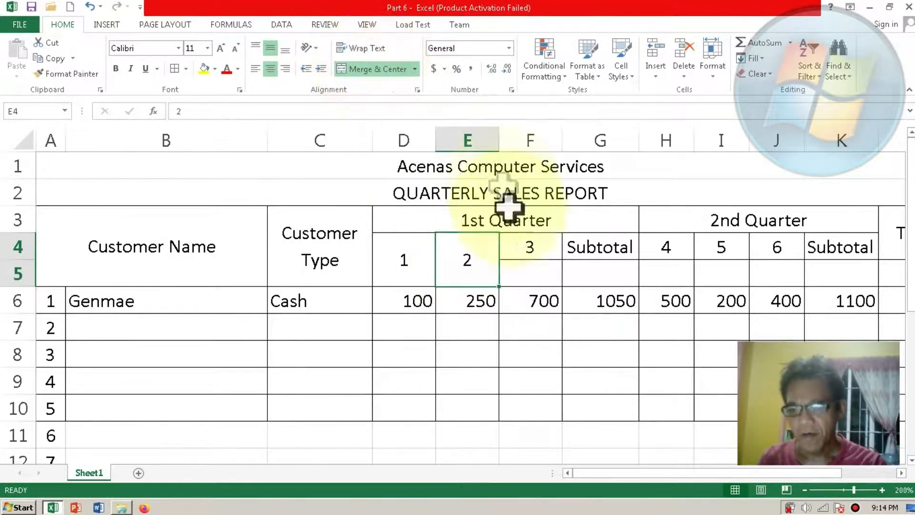
{"action": "left_click", "coordinate": [535, 257]}
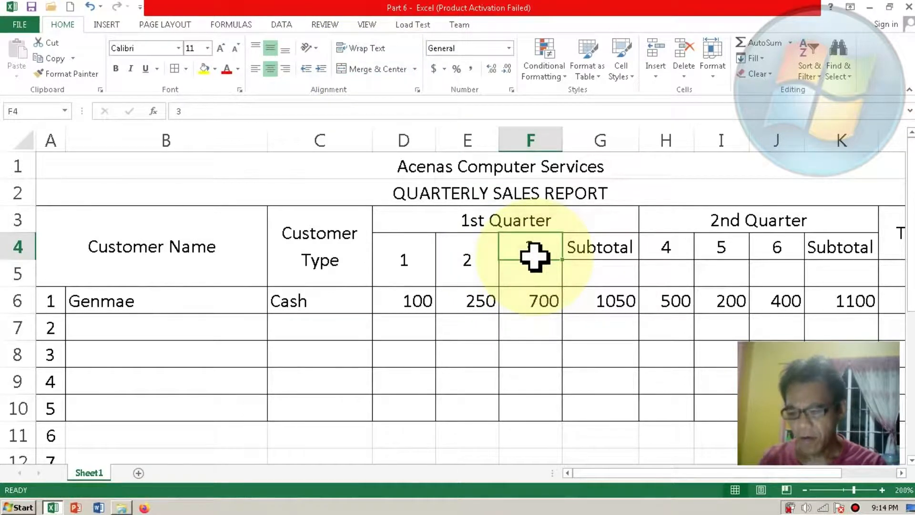
{"action": "left_click_drag", "start_coordinate": [535, 274], "coordinate": [531, 272]}
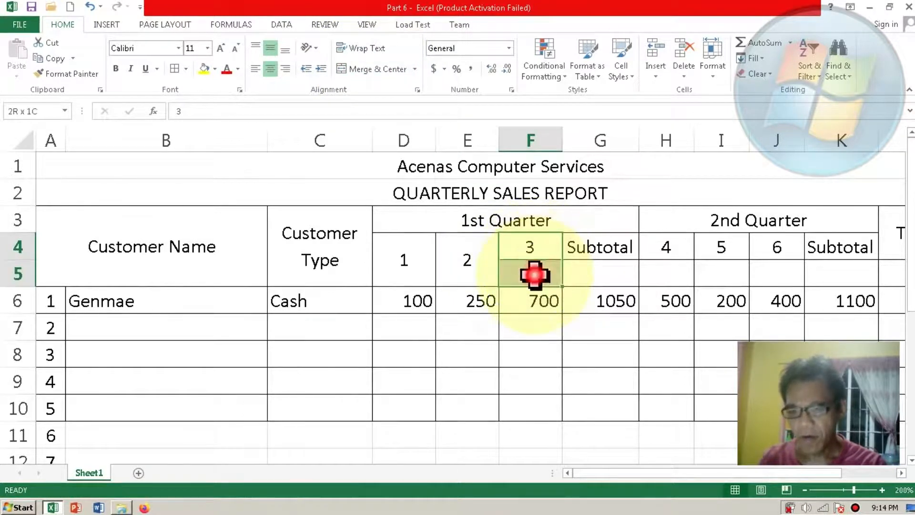
{"action": "left_click", "coordinate": [381, 71]}
{"action": "left_click_drag", "start_coordinate": [579, 250], "coordinate": [588, 271]}
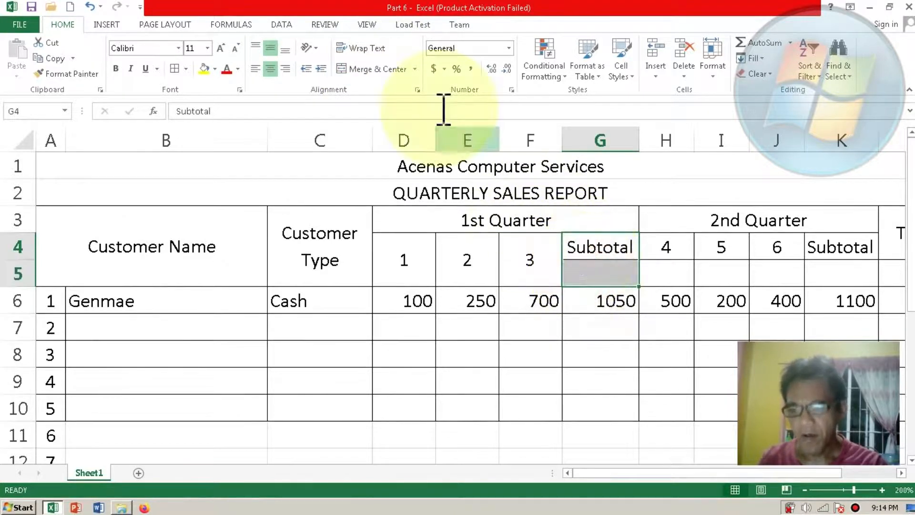
{"action": "left_click", "coordinate": [389, 66]}
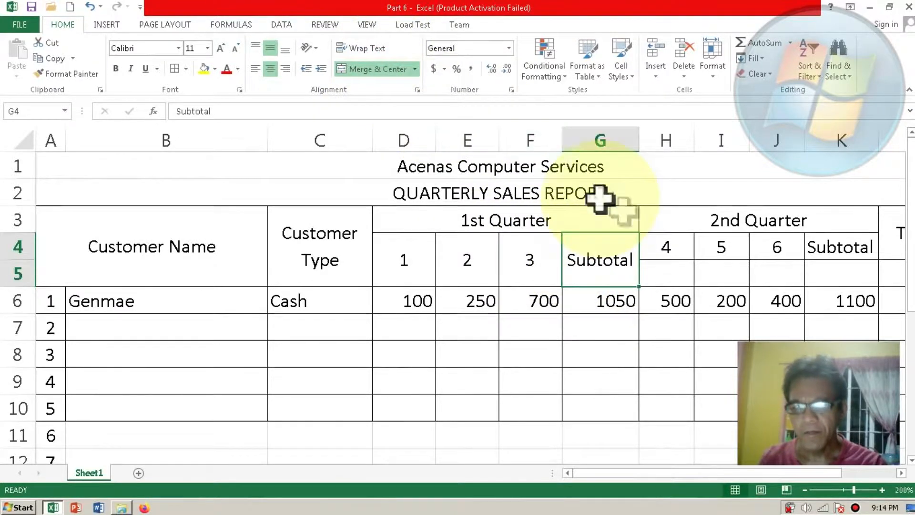
Step: Merge and centre the second-quarter month headings 4, 5 and 6 individually over rows 4 and 5 in columns H to J
{"action": "left_click", "coordinate": [669, 244]}
{"action": "left_click_drag", "start_coordinate": [669, 244], "coordinate": [667, 275]}
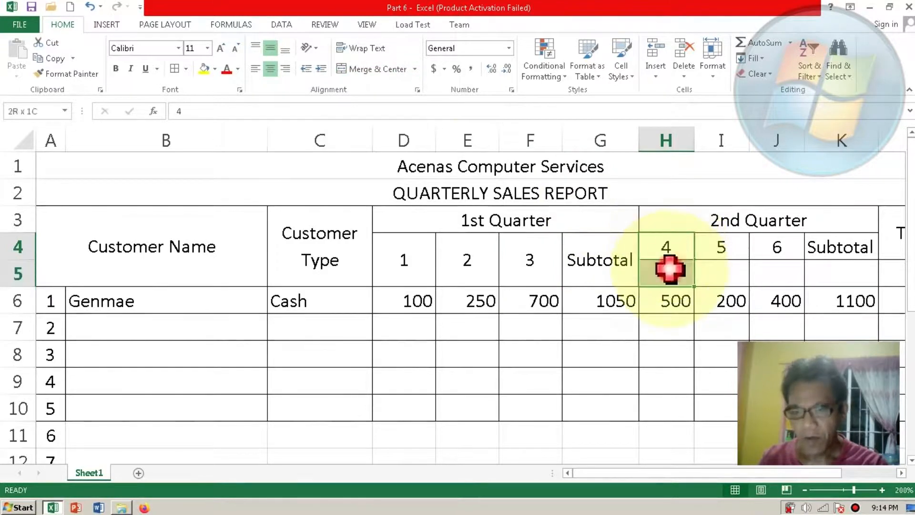
{"action": "left_click", "coordinate": [381, 69]}
{"action": "left_click", "coordinate": [713, 247]}
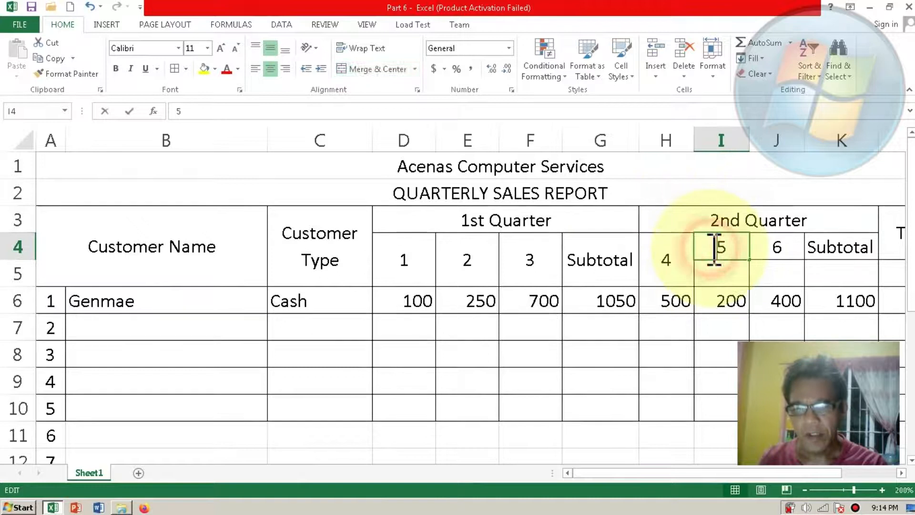
{"action": "left_click", "coordinate": [716, 279]}
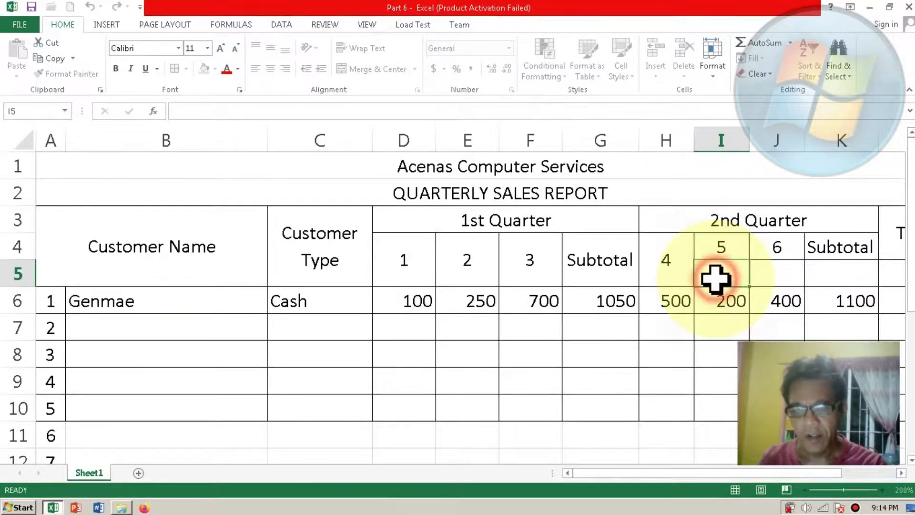
{"action": "left_click", "coordinate": [717, 248], "text": "shift"}
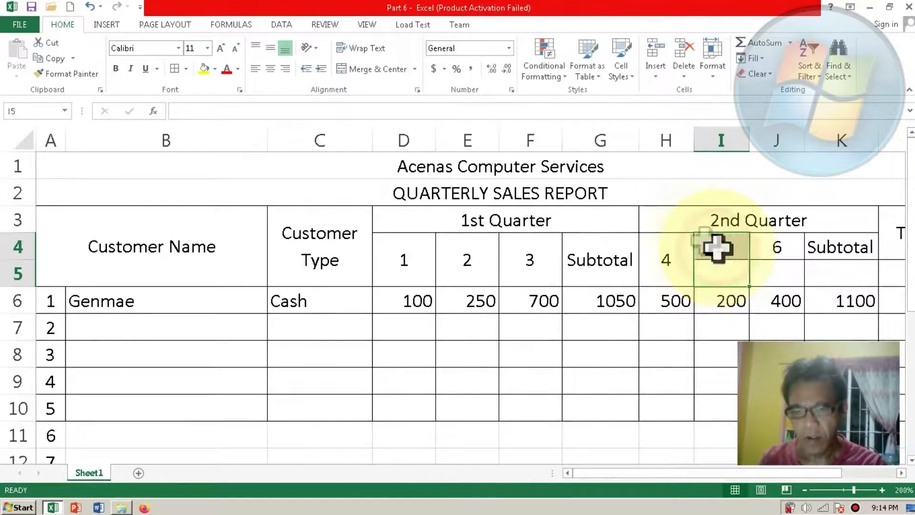
{"action": "left_click", "coordinate": [382, 69]}
{"action": "left_click", "coordinate": [783, 244]}
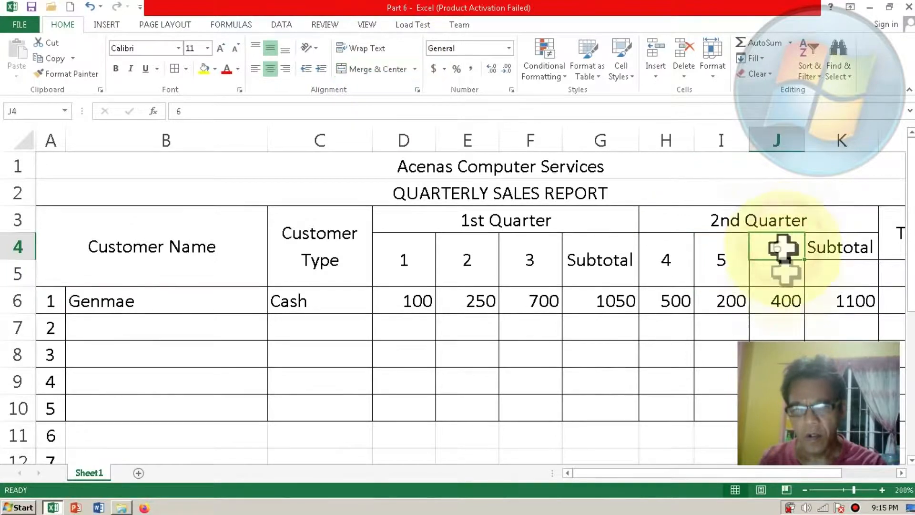
{"action": "left_click", "coordinate": [786, 276], "text": "ctrl"}
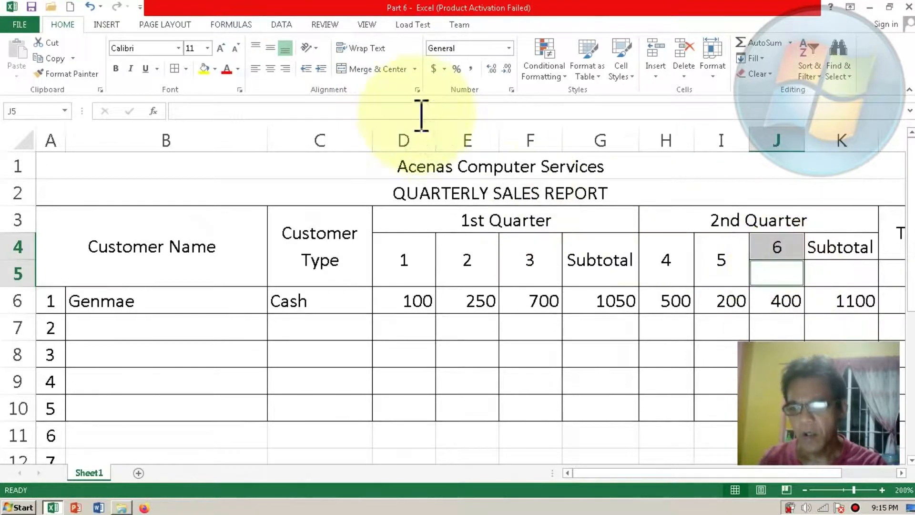
{"action": "left_click", "coordinate": [383, 69]}
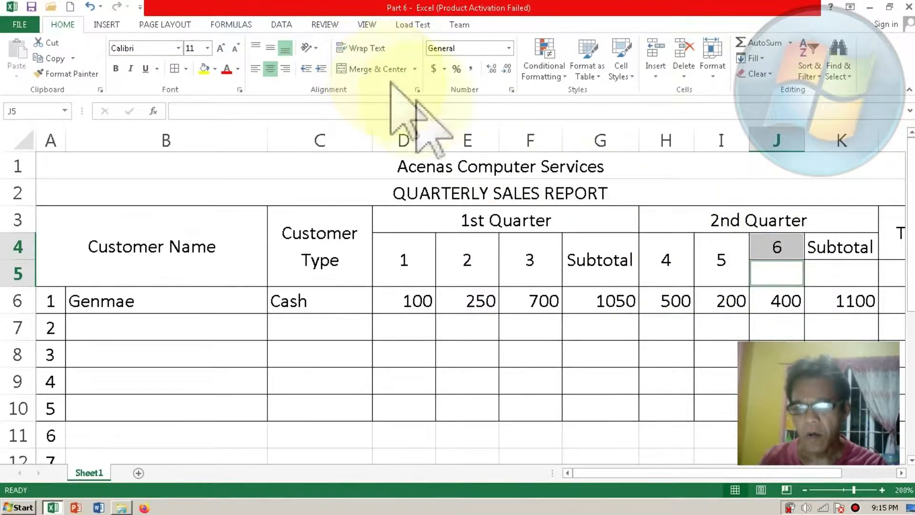
{"action": "left_click_drag", "start_coordinate": [765, 243], "coordinate": [777, 274]}
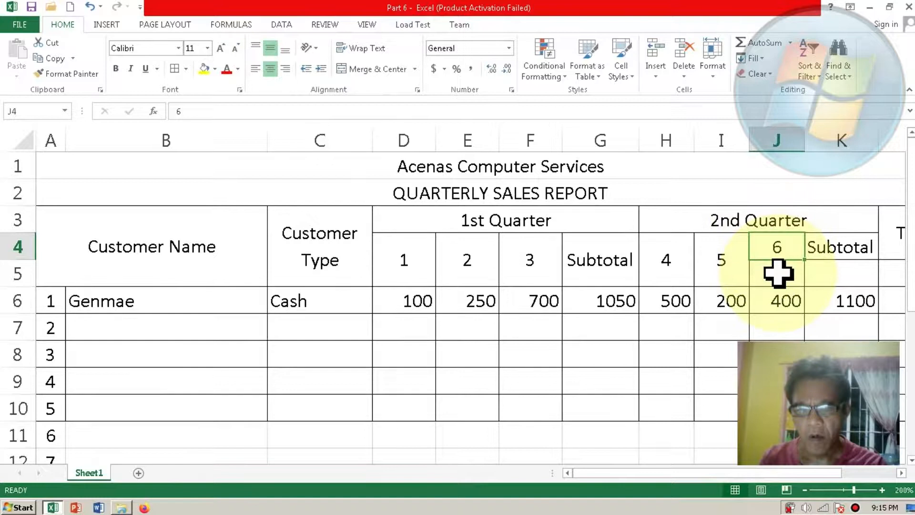
{"action": "left_click", "coordinate": [381, 69]}
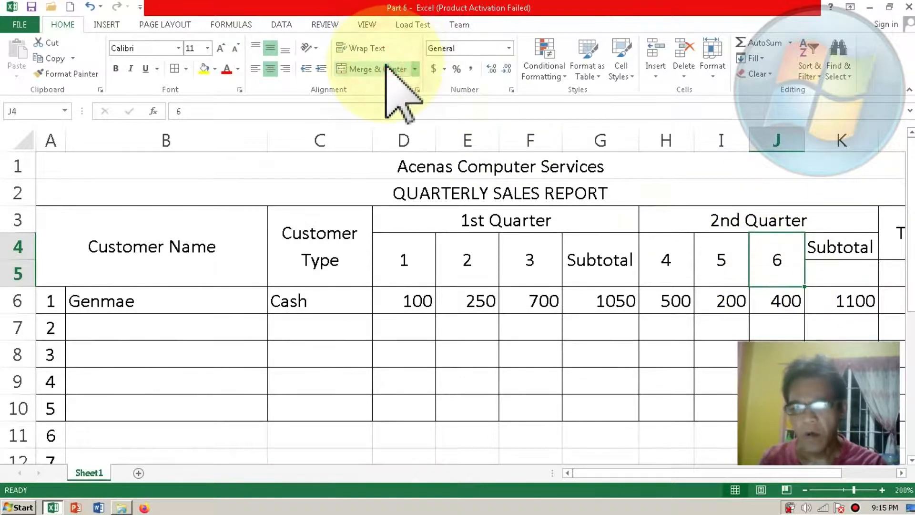
Step: Merge and centre the second-quarter Subtotal heading over K4:K5, with wrapped text and middle vertical alignment
{"action": "left_click", "coordinate": [837, 254]}
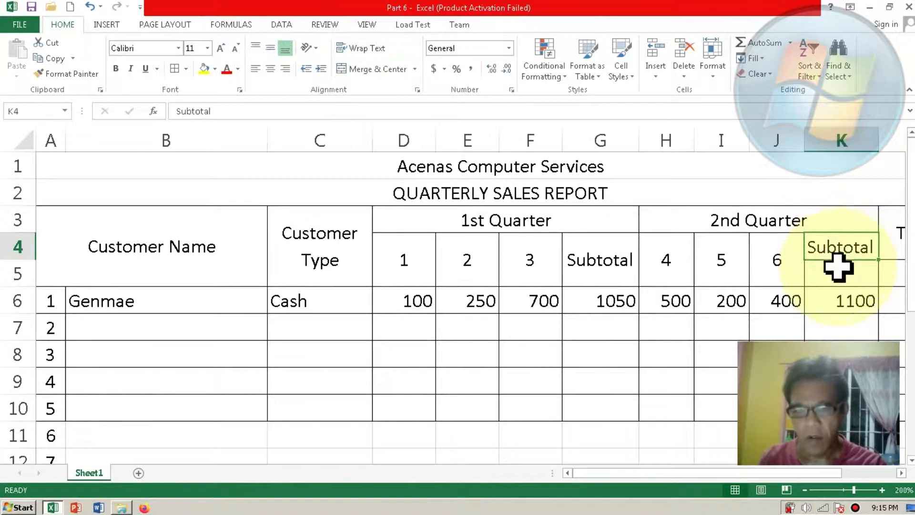
{"action": "left_click_drag", "start_coordinate": [836, 266], "coordinate": [838, 269]}
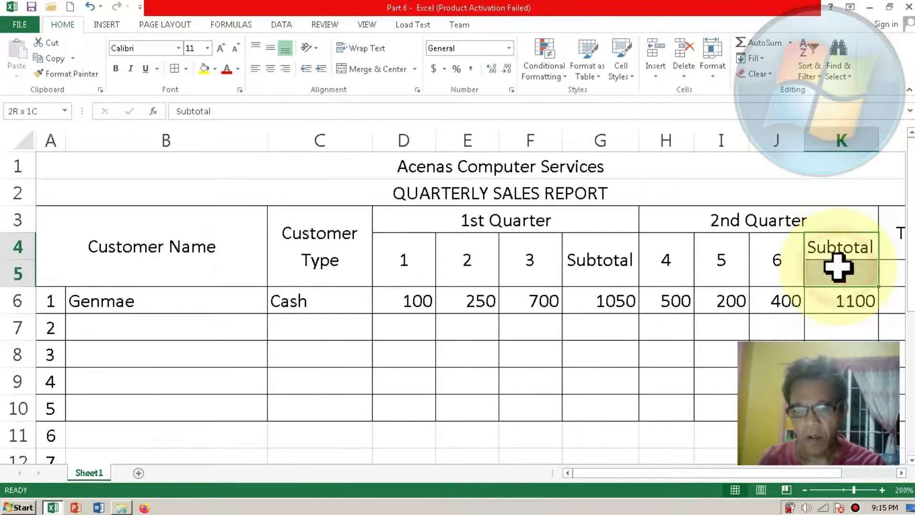
{"action": "left_click", "coordinate": [395, 71]}
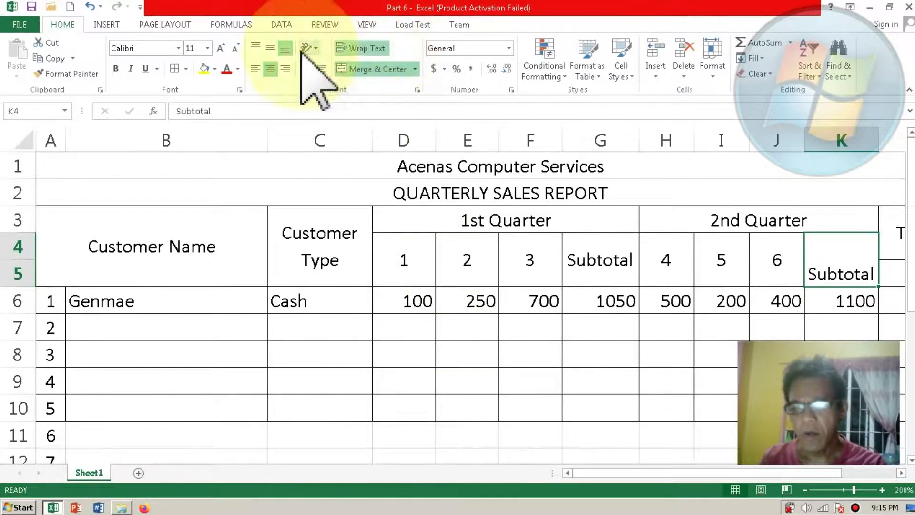
{"action": "left_click", "coordinate": [265, 46]}
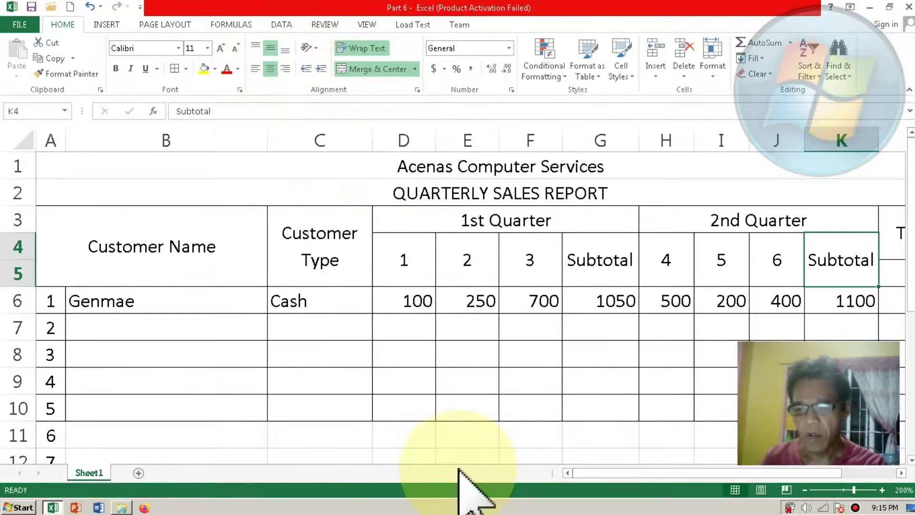
{"action": "left_click_drag", "start_coordinate": [596, 471], "coordinate": [667, 473]}
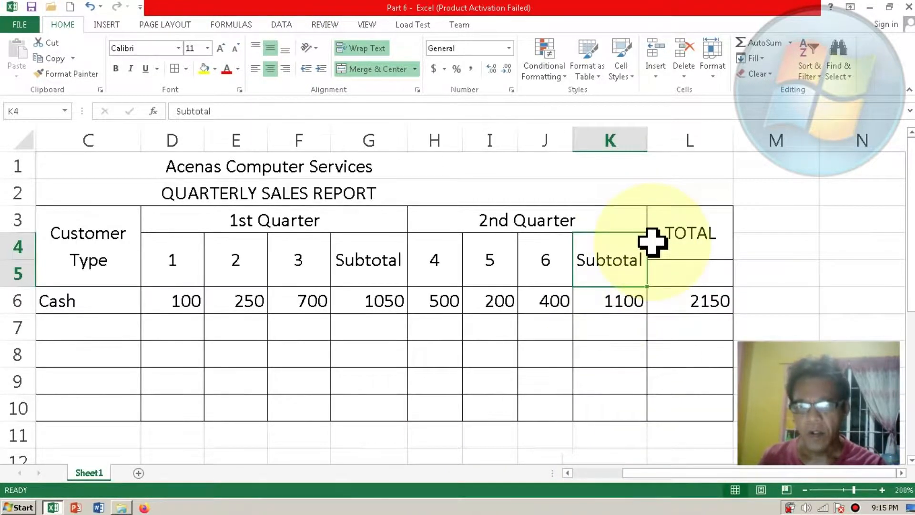
Step: Extend the merged, centred TOTAL heading so that it spans L3:L5
{"action": "left_click", "coordinate": [662, 240]}
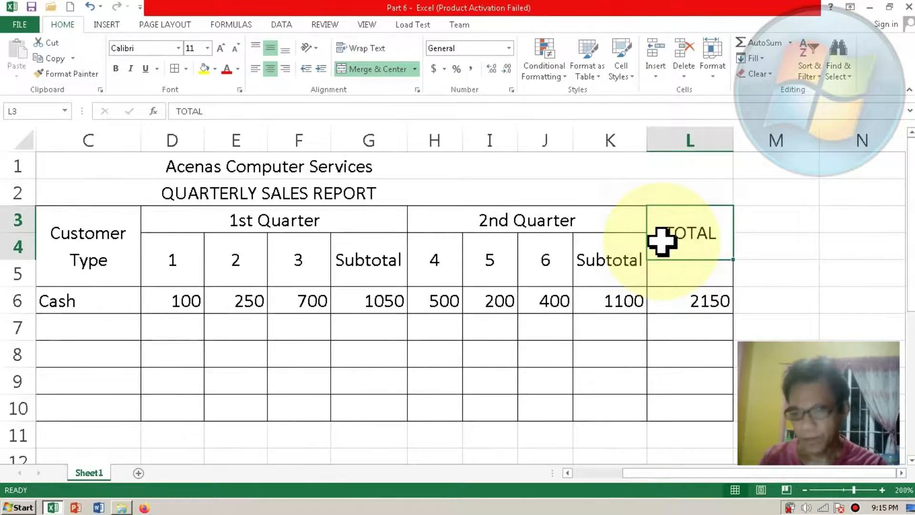
{"action": "left_click", "coordinate": [667, 270], "text": "shift"}
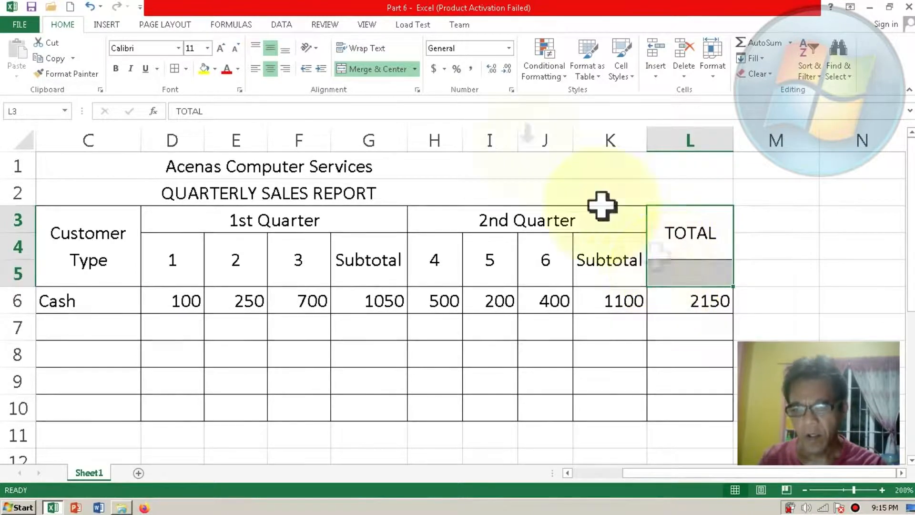
{"action": "left_click", "coordinate": [378, 72]}
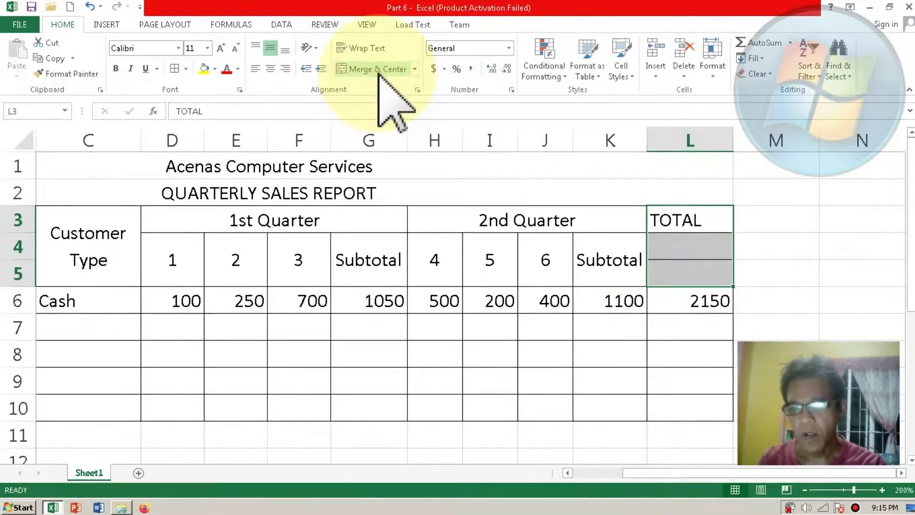
{"action": "left_click", "coordinate": [379, 73]}
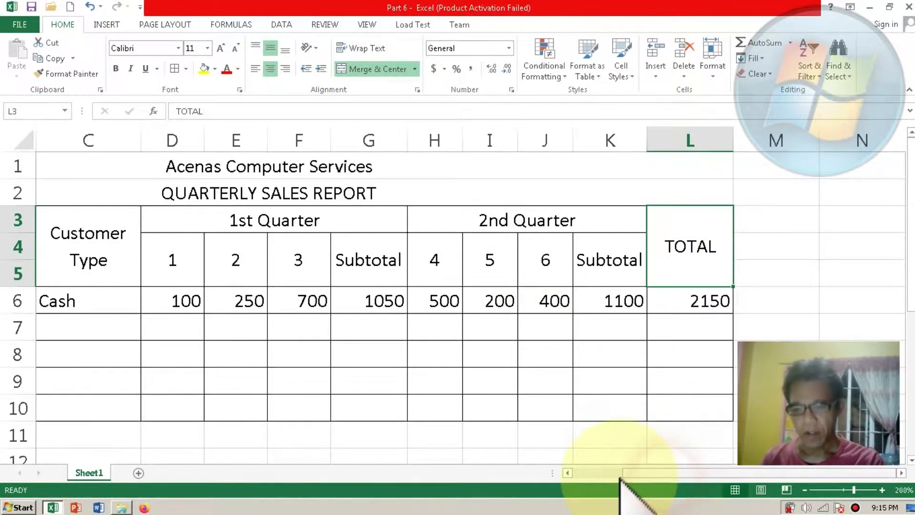
Step: Narrow the Customer Type column so it fits its wrapped heading more closely
{"action": "left_click", "coordinate": [589, 467]}
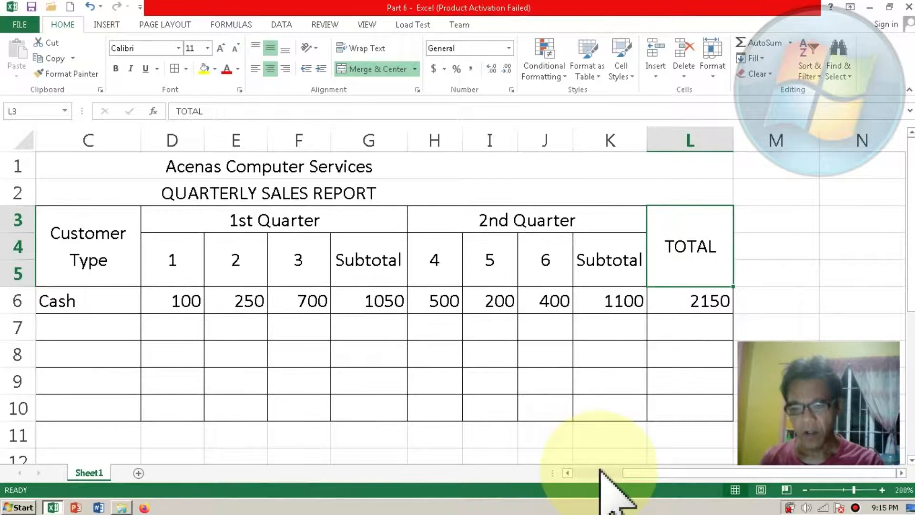
{"action": "left_click", "coordinate": [599, 471]}
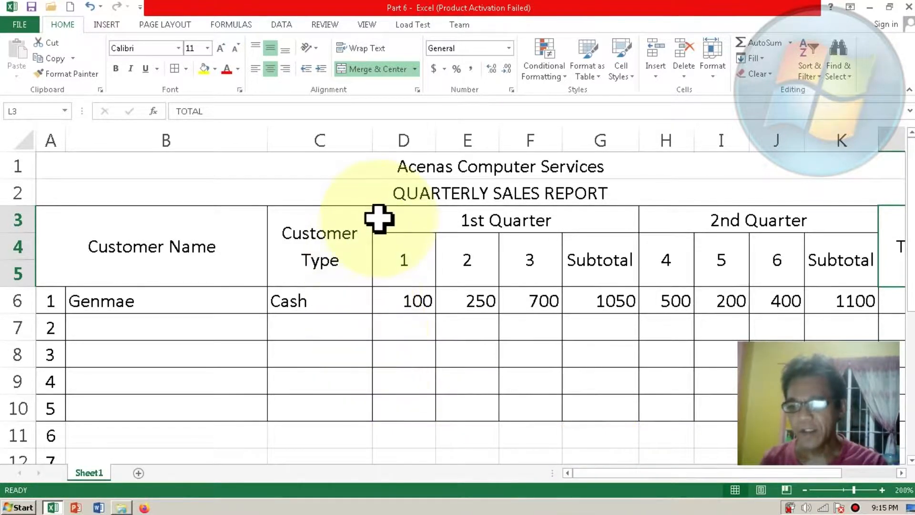
{"action": "left_click_drag", "start_coordinate": [371, 148], "coordinate": [351, 148]}
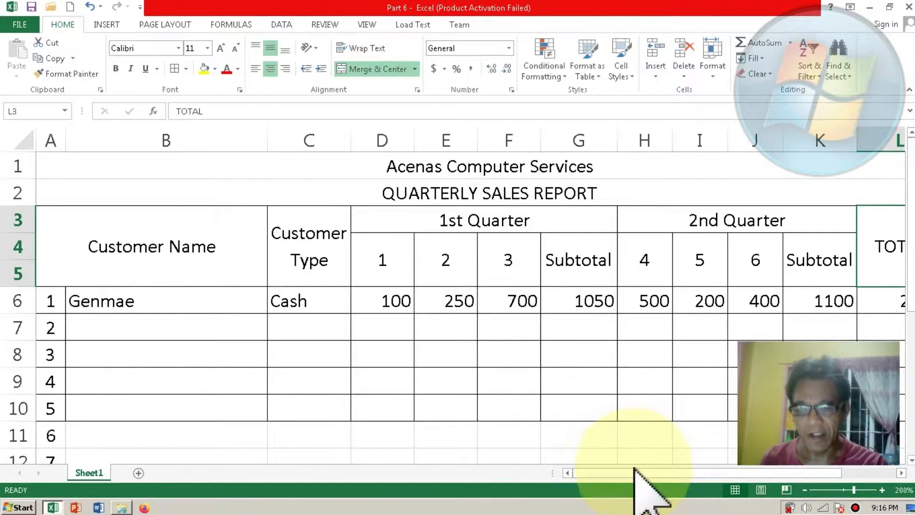
{"action": "left_click_drag", "start_coordinate": [648, 474], "coordinate": [687, 481]}
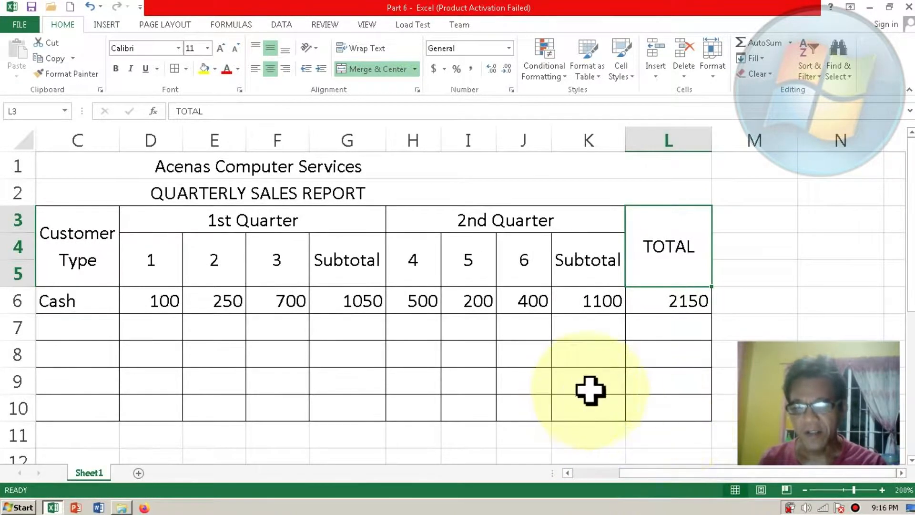
{"action": "left_click_drag", "start_coordinate": [657, 474], "coordinate": [595, 477]}
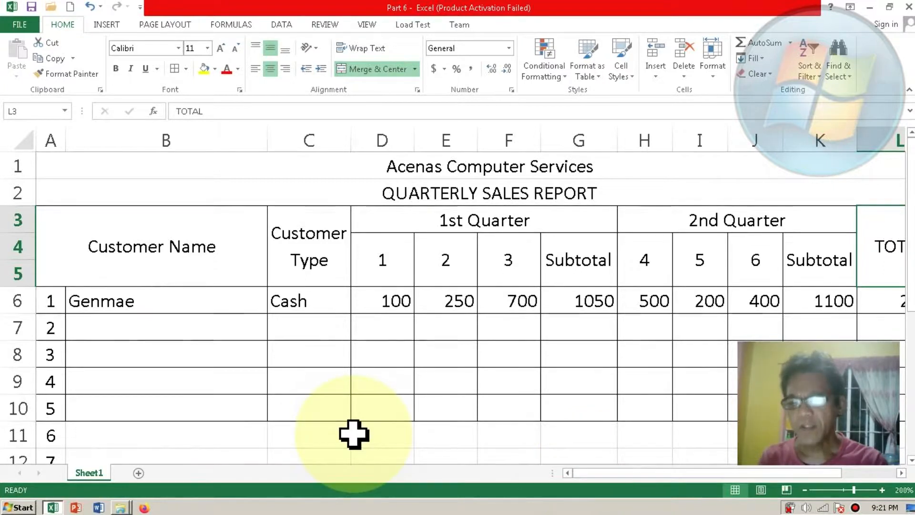
Step: Format the company title in row 1 with the Aharoni font at size 14
{"action": "left_click", "coordinate": [384, 169]}
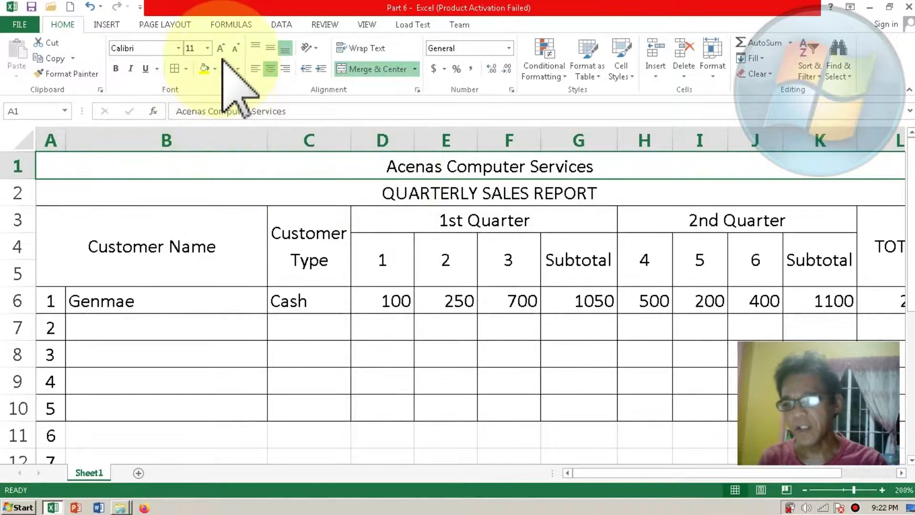
{"action": "left_click", "coordinate": [221, 51]}
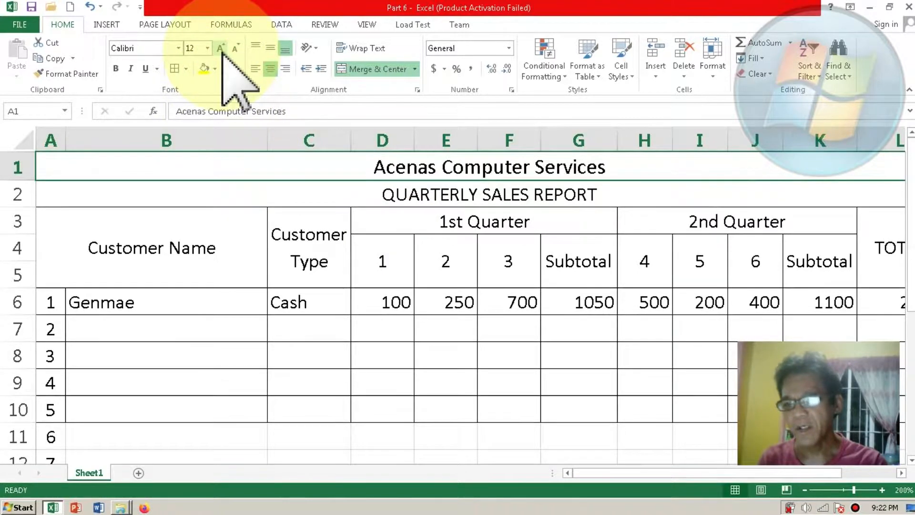
{"action": "left_click", "coordinate": [220, 49]}
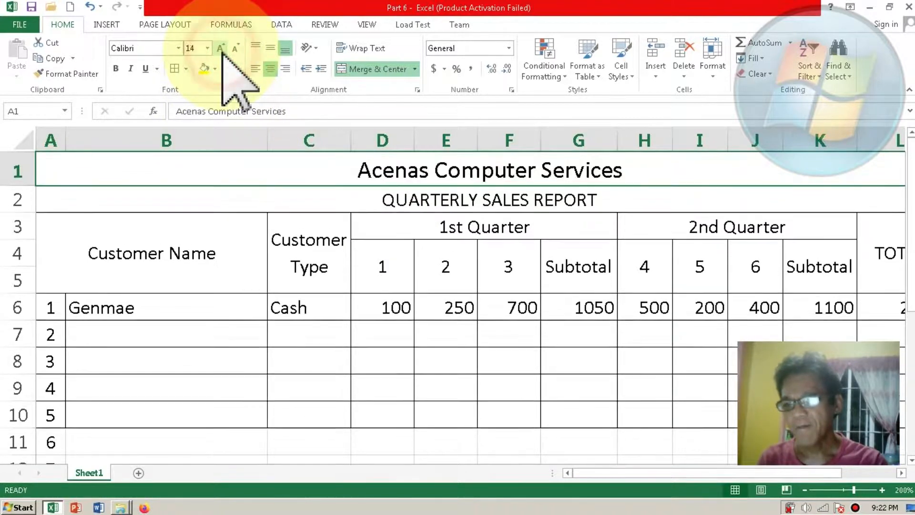
{"action": "left_click", "coordinate": [178, 48]}
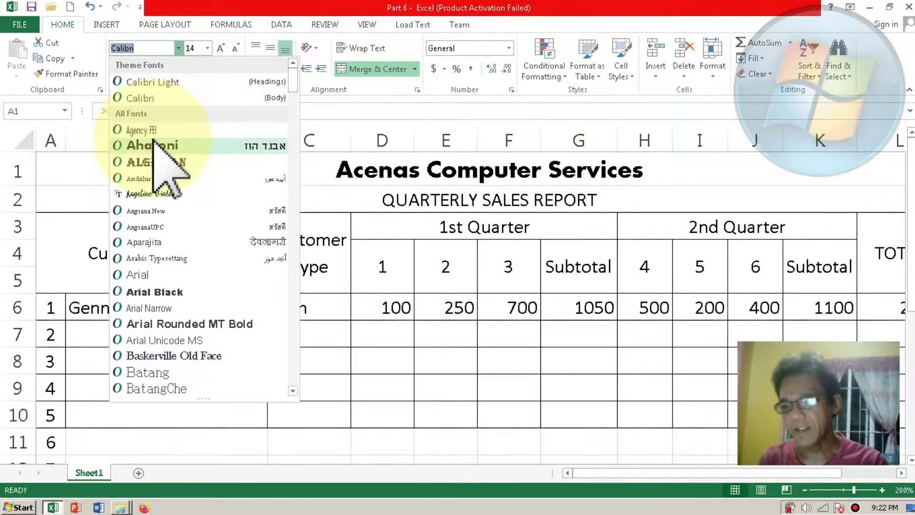
{"action": "left_click", "coordinate": [153, 145]}
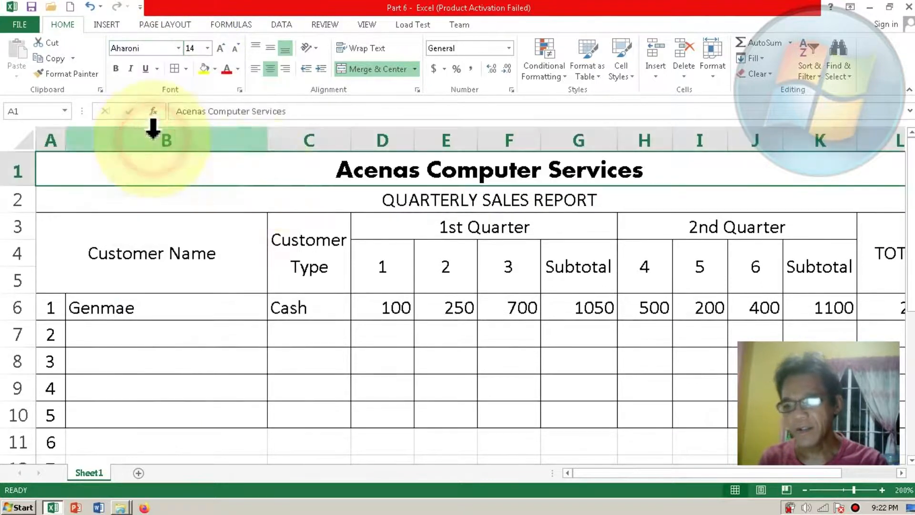
Step: Change the QUARTERLY SALES REPORT title in row 2 to the Aharoni font
{"action": "left_click", "coordinate": [282, 199]}
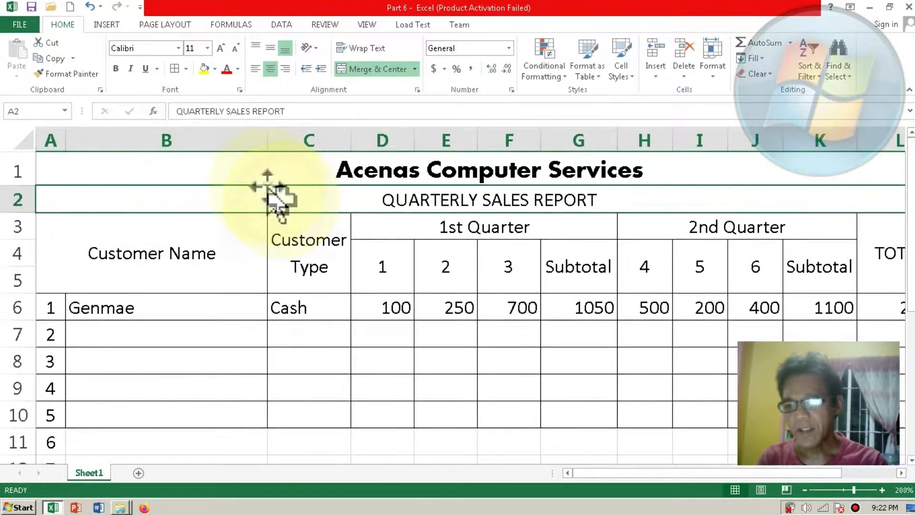
{"action": "left_click", "coordinate": [179, 47]}
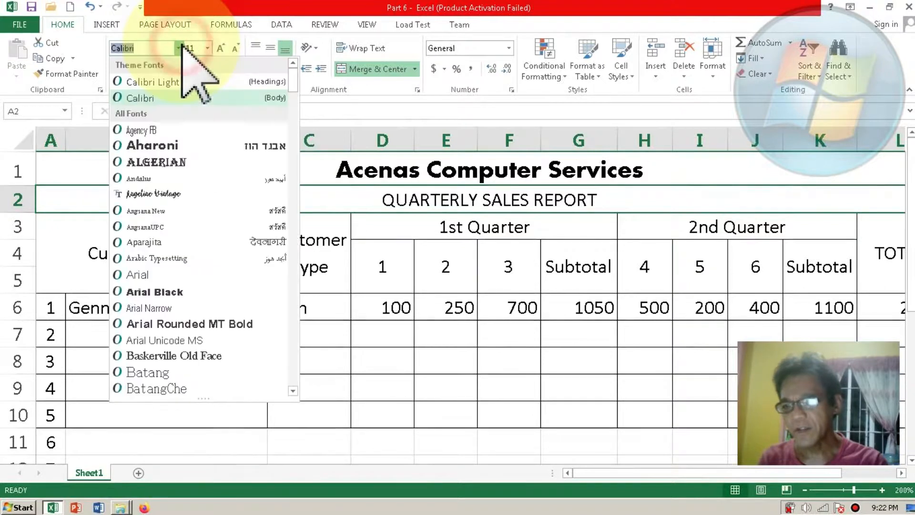
{"action": "left_click", "coordinate": [162, 145]}
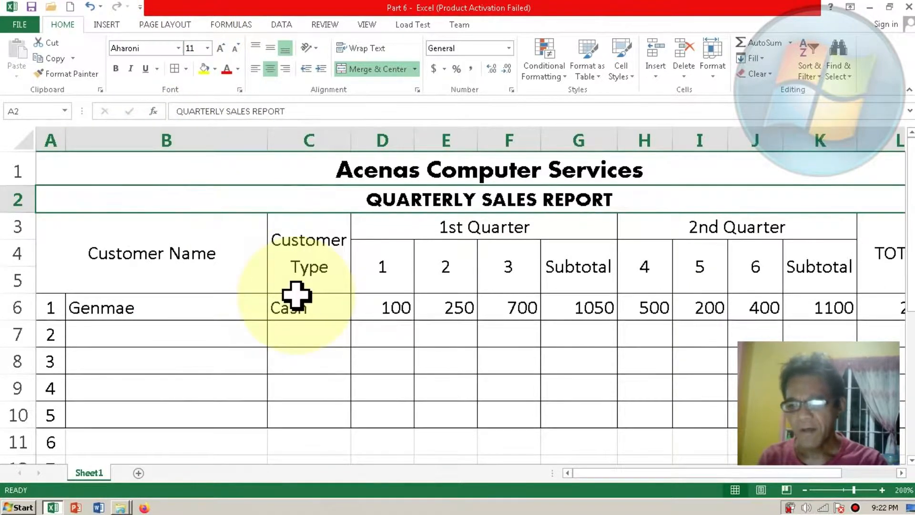
Step: Apply the comma number style to the sales figures in D6:L6 and reduce their font size to 8
{"action": "left_click", "coordinate": [362, 307]}
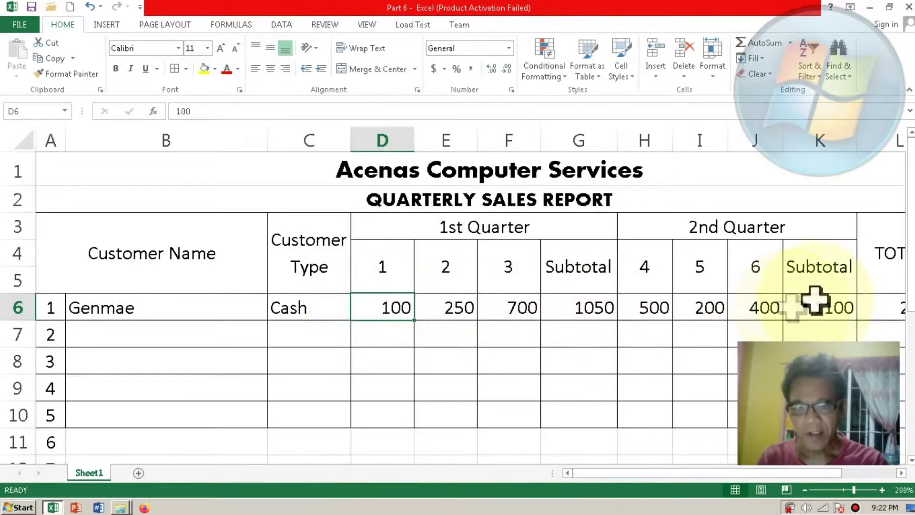
{"action": "left_click", "coordinate": [879, 298], "text": "shift"}
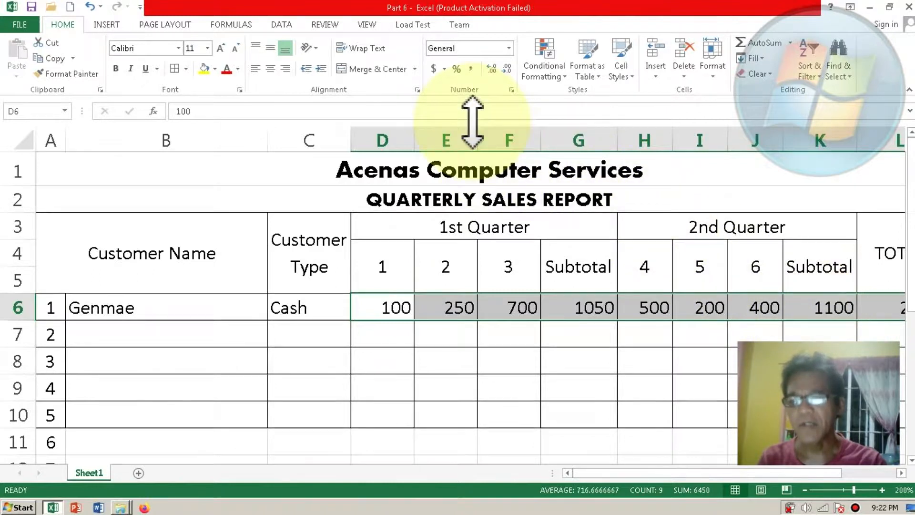
{"action": "left_click", "coordinate": [472, 69]}
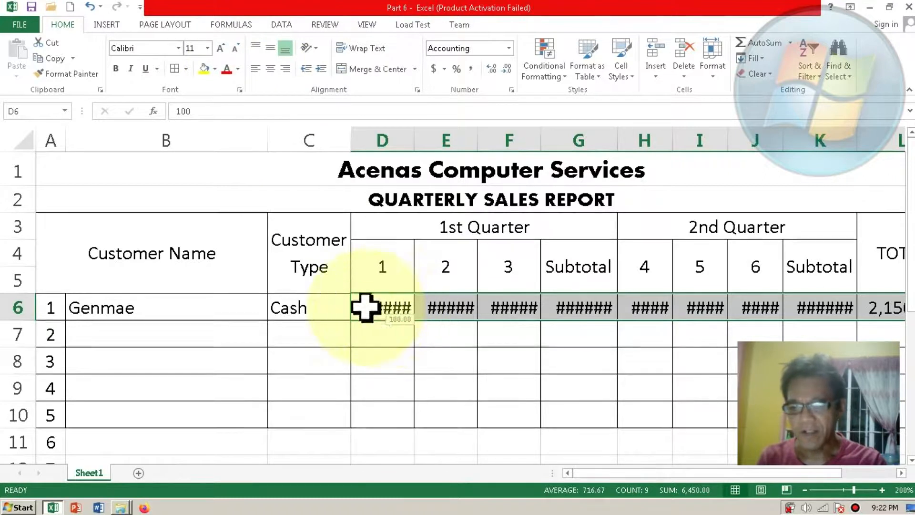
{"action": "left_click", "coordinate": [235, 49]}
{"action": "left_click", "coordinate": [235, 49]}
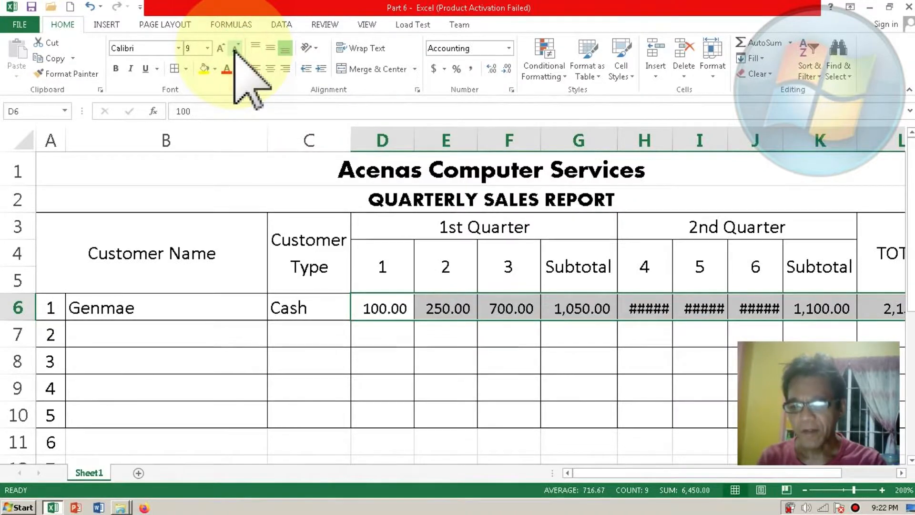
{"action": "left_click", "coordinate": [235, 49]}
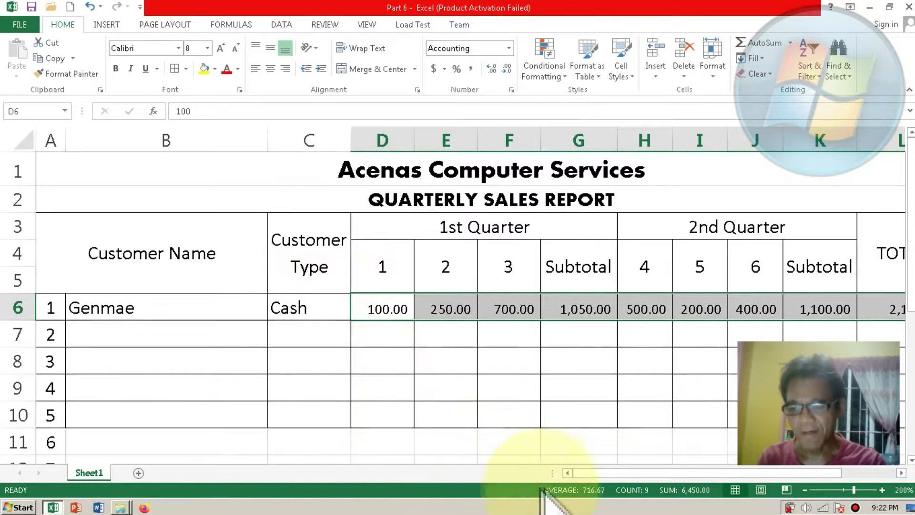
Step: Draw a right block arrow about 0.4 inches wide and 0.13 inches high inside cell K11, below the second-quarter Subtotal column
{"action": "left_click_drag", "start_coordinate": [584, 473], "coordinate": [633, 473]}
{"action": "left_click_drag", "start_coordinate": [908, 306], "coordinate": [899, 326]}
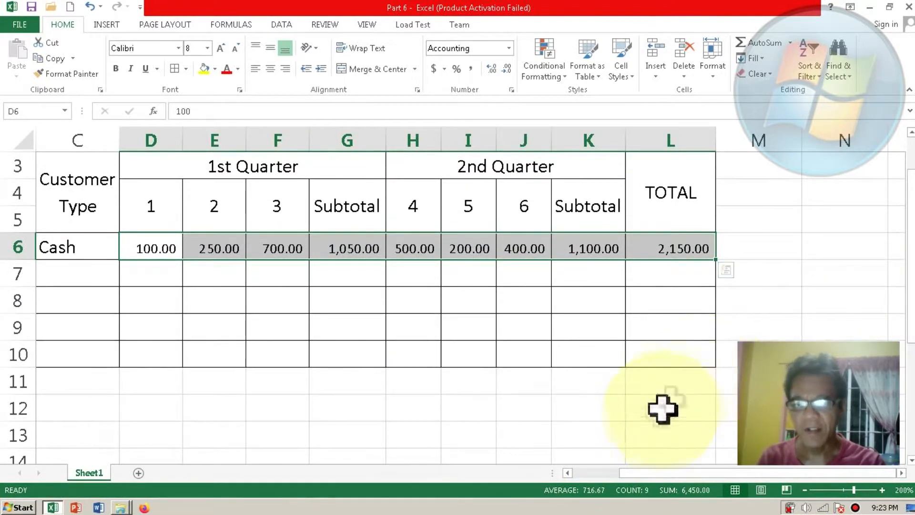
{"action": "left_click", "coordinate": [667, 388]}
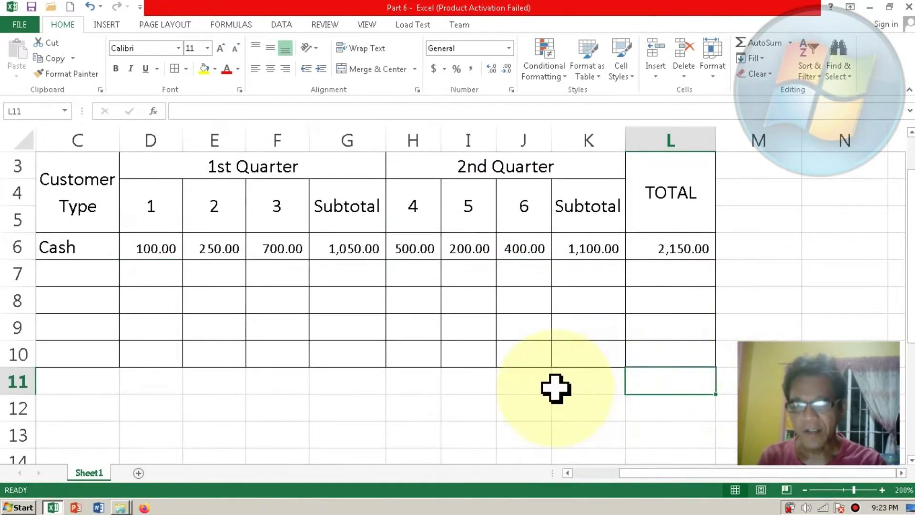
{"action": "left_click", "coordinate": [571, 387]}
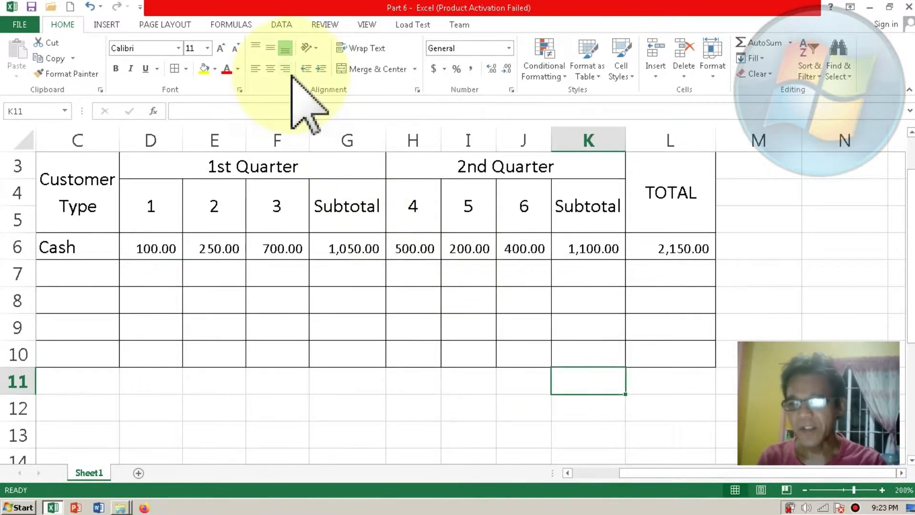
{"action": "left_click", "coordinate": [114, 27]}
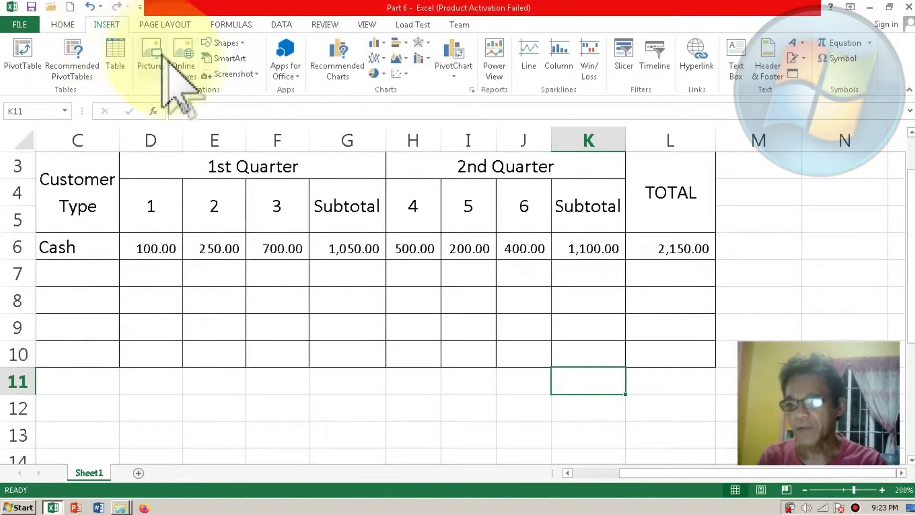
{"action": "left_click", "coordinate": [237, 43]}
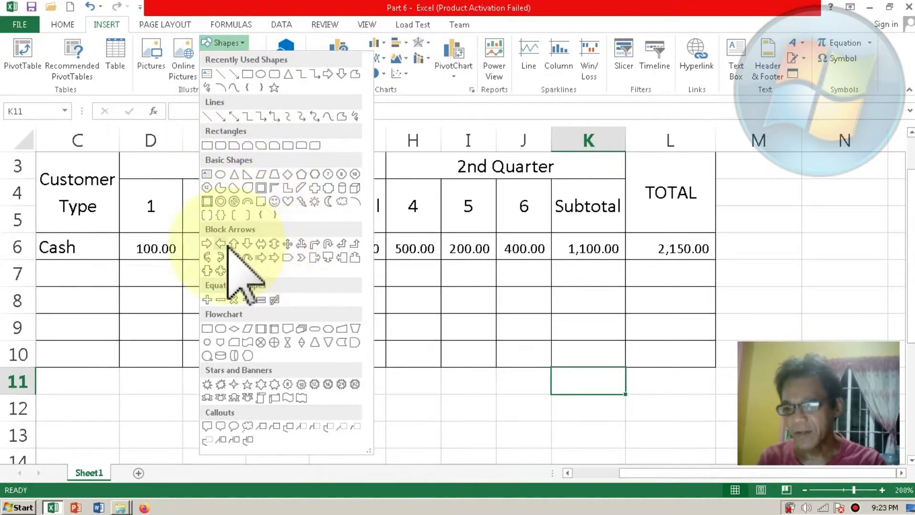
{"action": "left_click", "coordinate": [209, 243]}
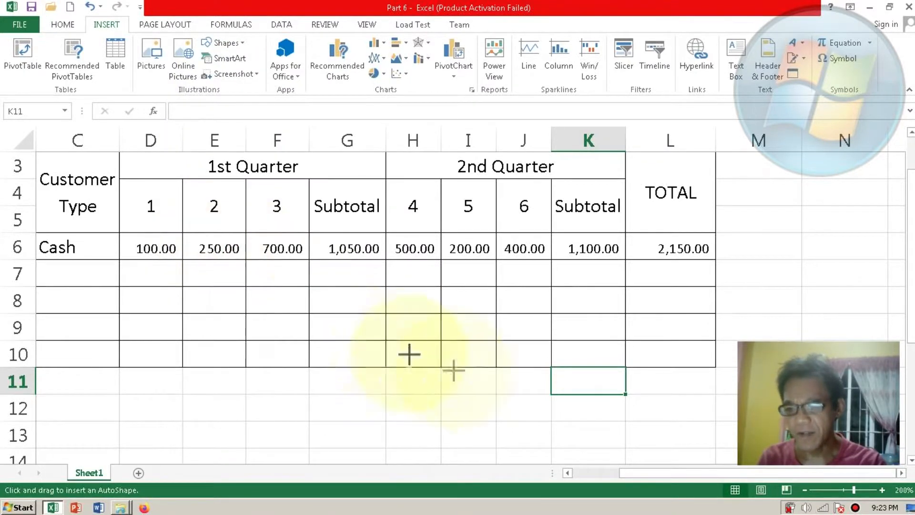
{"action": "left_click_drag", "start_coordinate": [561, 373], "coordinate": [592, 386]}
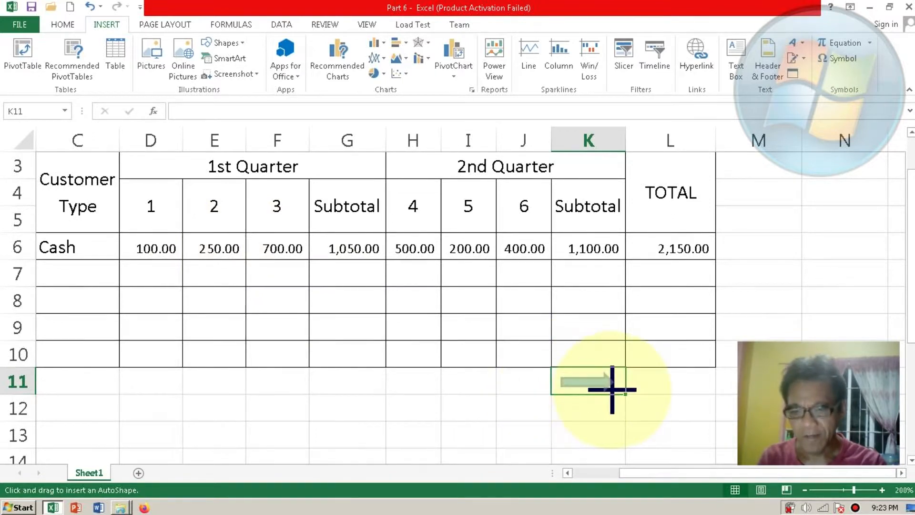
{"action": "left_click_drag", "start_coordinate": [612, 390], "coordinate": [613, 389]}
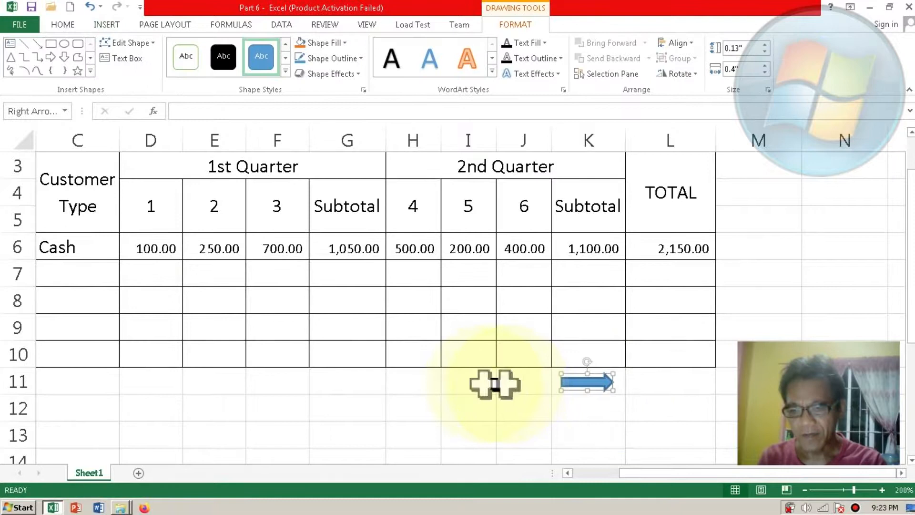
Step: Enter the label GRAND TOTAL in cell H11, below the table
{"action": "left_click", "coordinate": [473, 384]}
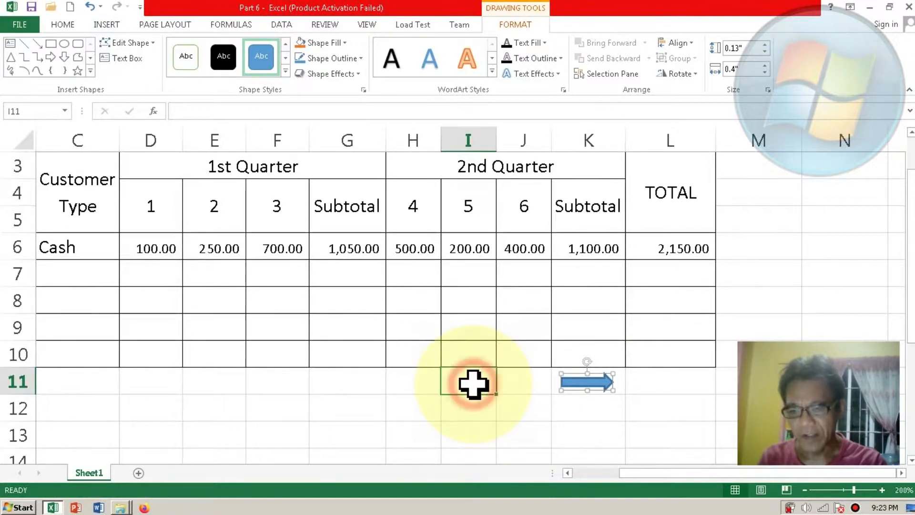
{"action": "left_click", "coordinate": [427, 384]}
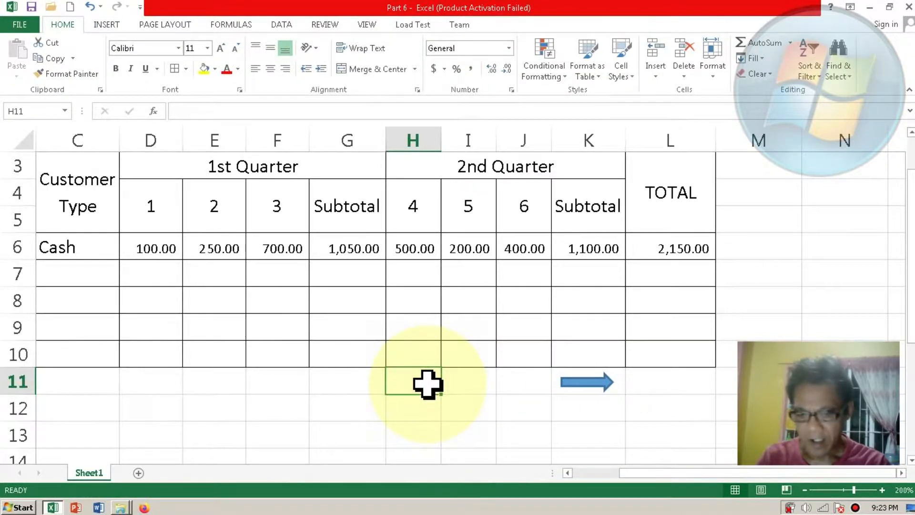
{"action": "type", "text": "GRAND TOTAL"}
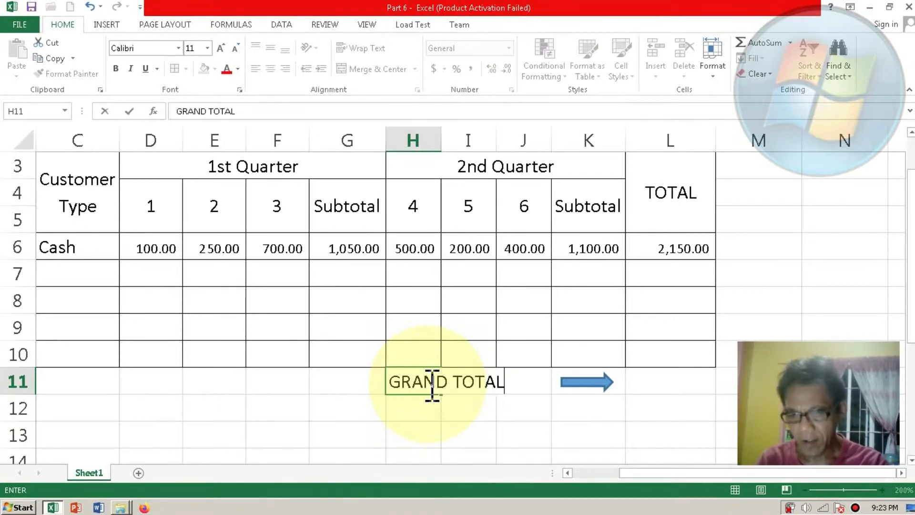
{"action": "key", "text": "Return"}
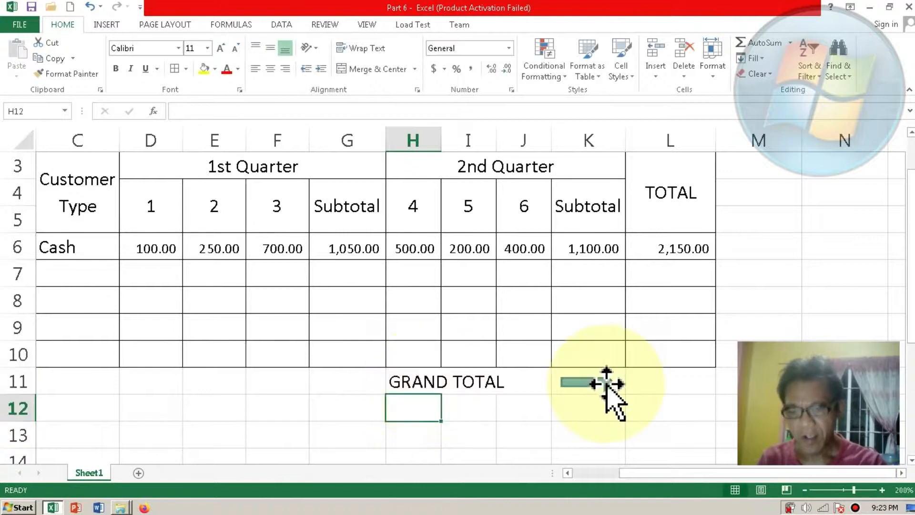
Step: Add the grand total in L11 by summing the TOTAL column with =SUM(L6:L10)
{"action": "left_click", "coordinate": [675, 386]}
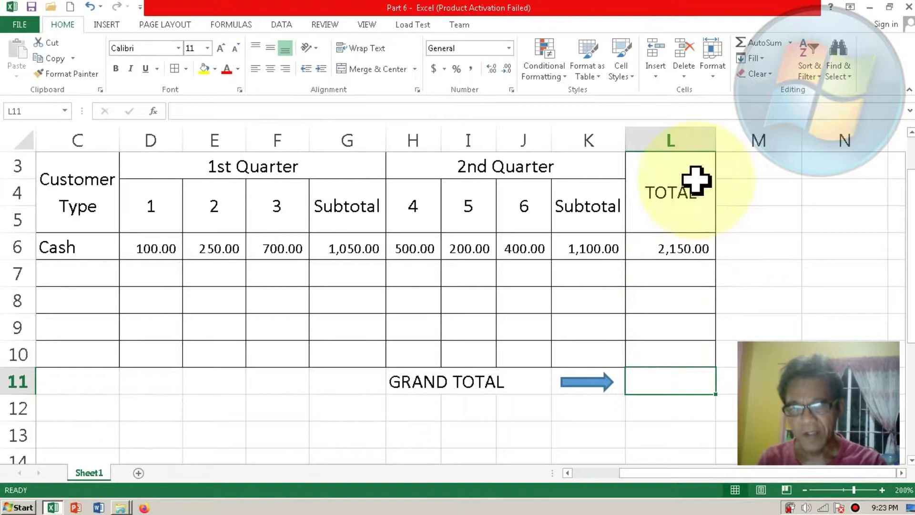
{"action": "left_click", "coordinate": [752, 45]}
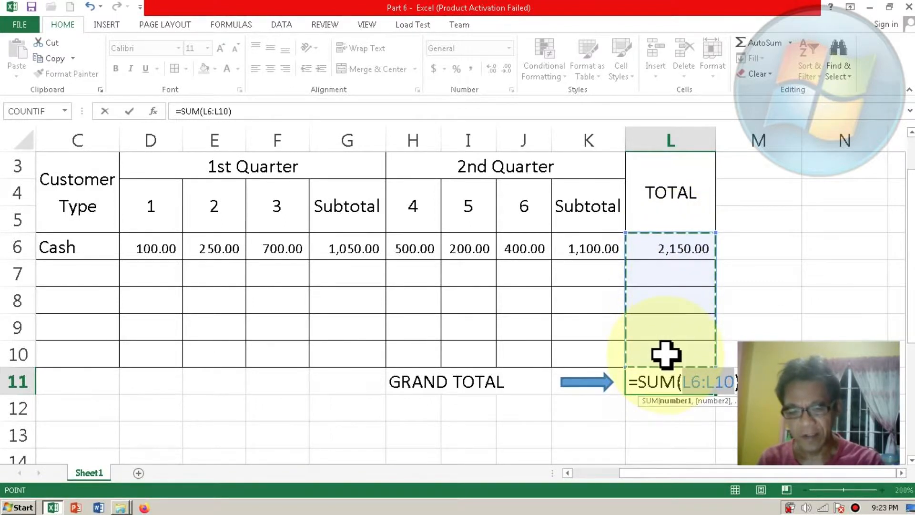
{"action": "key", "text": "Return"}
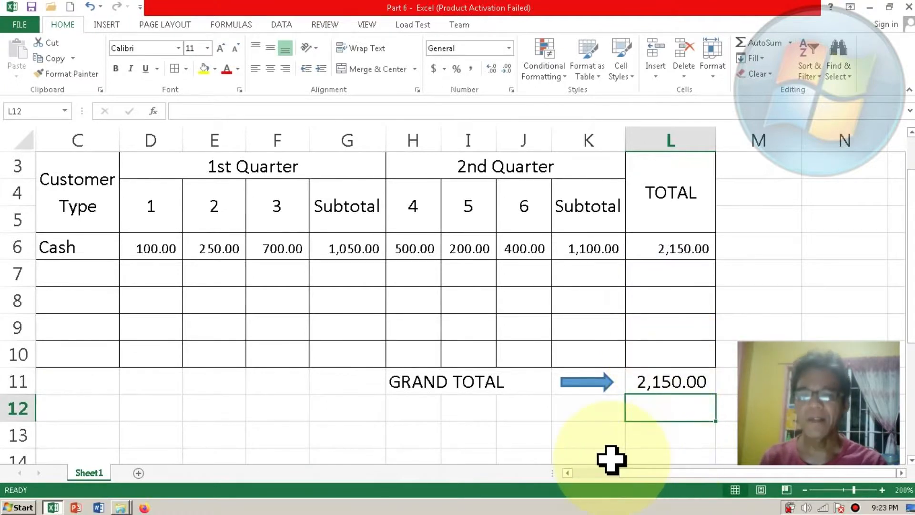